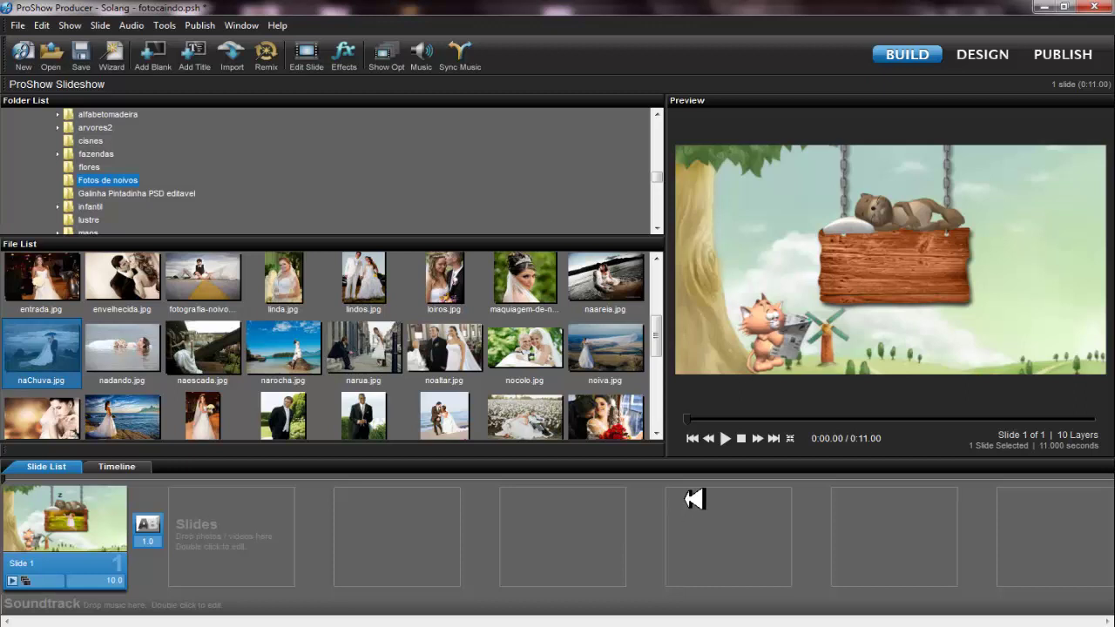
Play the preview of the existing sample show and close the show without saving its changes.
left_click(726, 443)
left_click(17, 26)
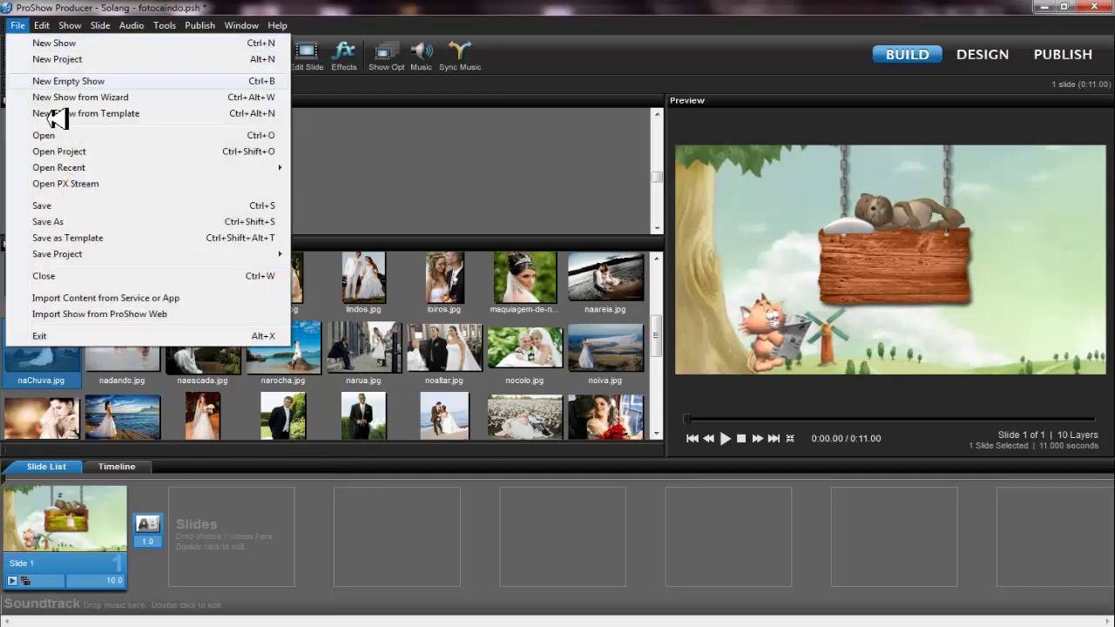
left_click(61, 280)
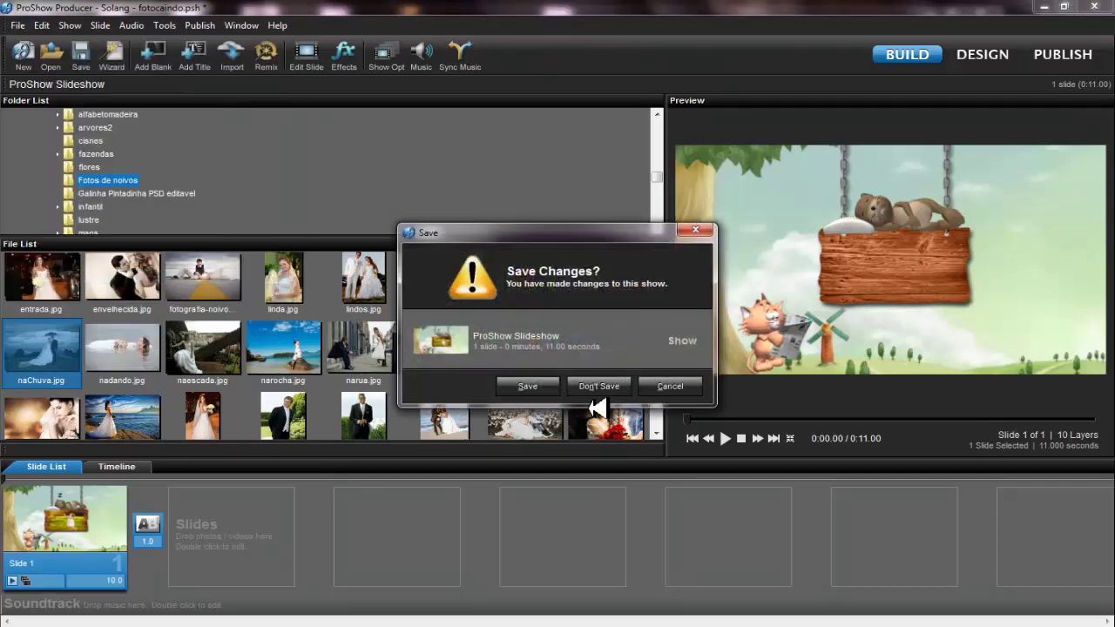
left_click(597, 391)
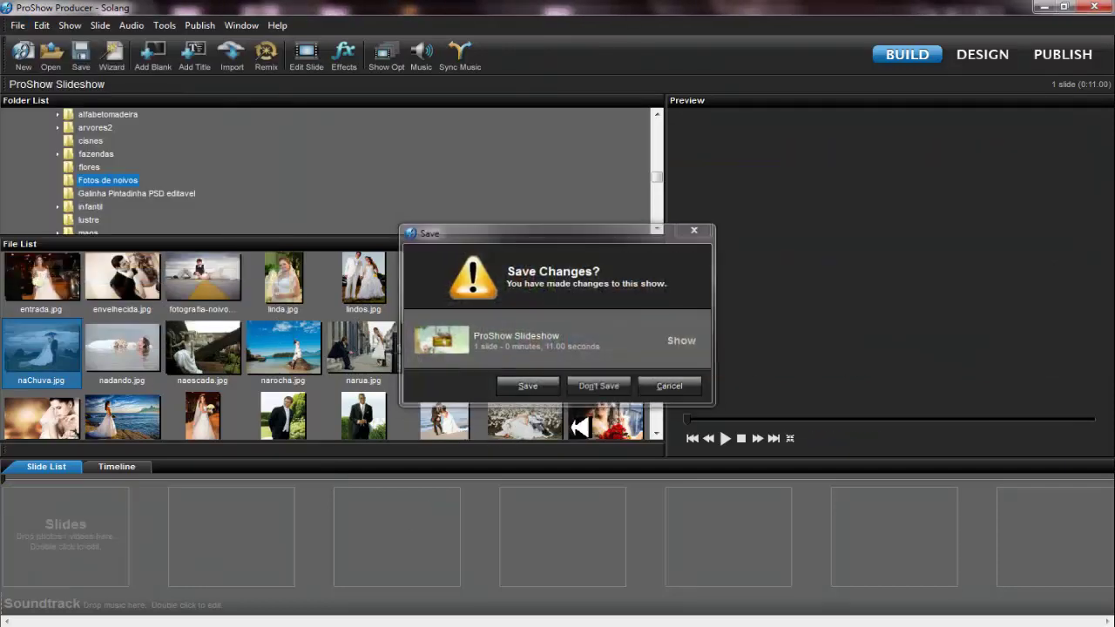
Insert a blank slide into the empty show and set its slide time to 10 seconds.
right_click(94, 560)
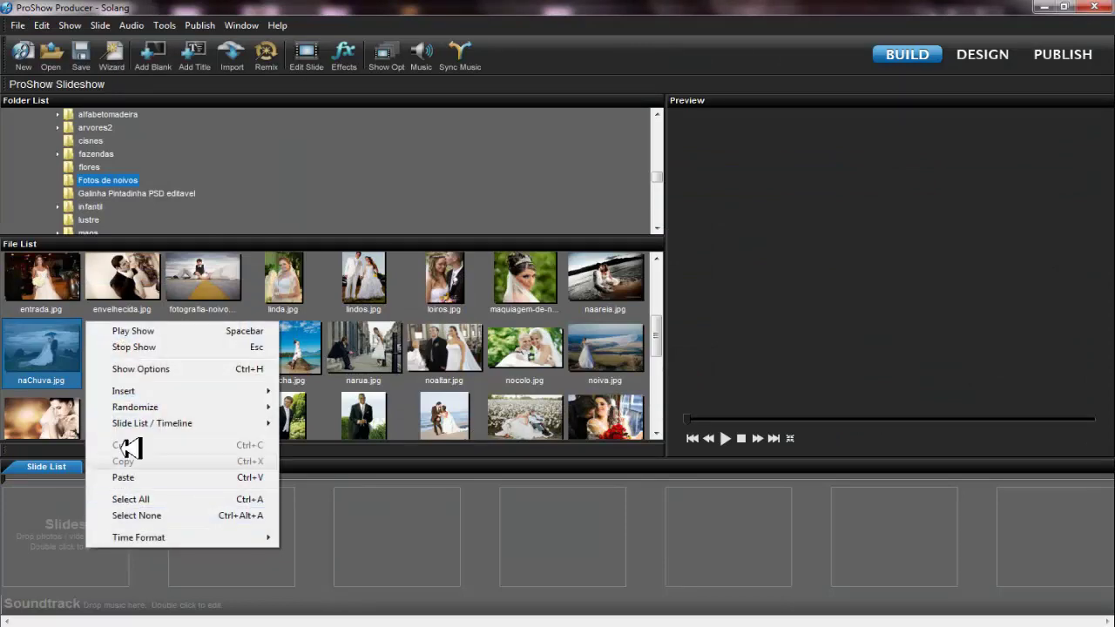
mouse_move(132, 393)
right_click(28, 521)
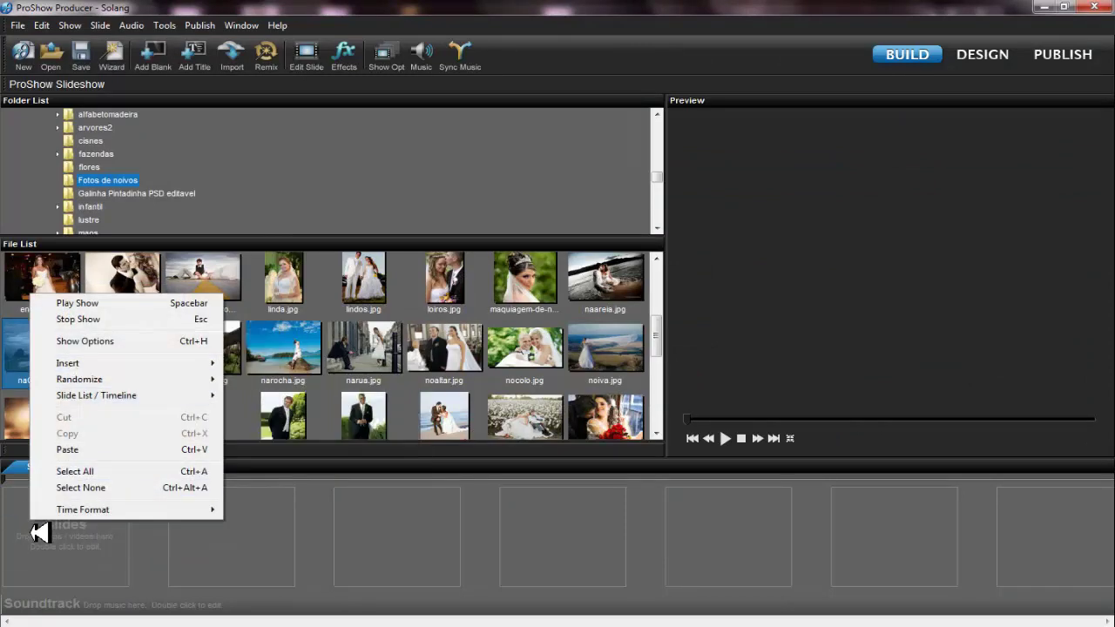
mouse_move(87, 363)
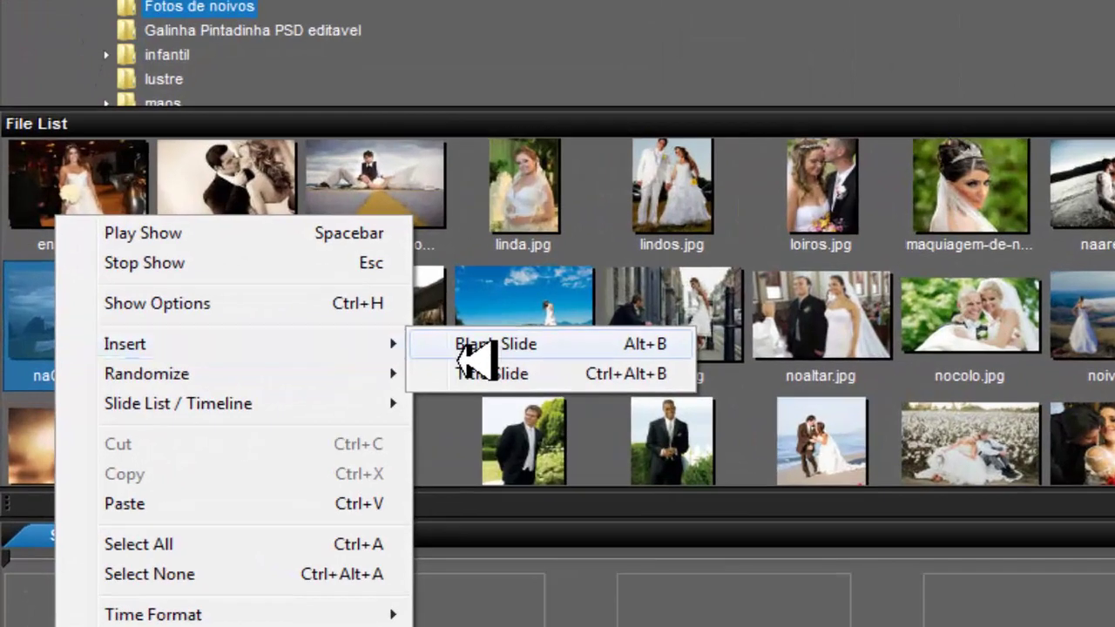
left_click(252, 366)
left_click(224, 588)
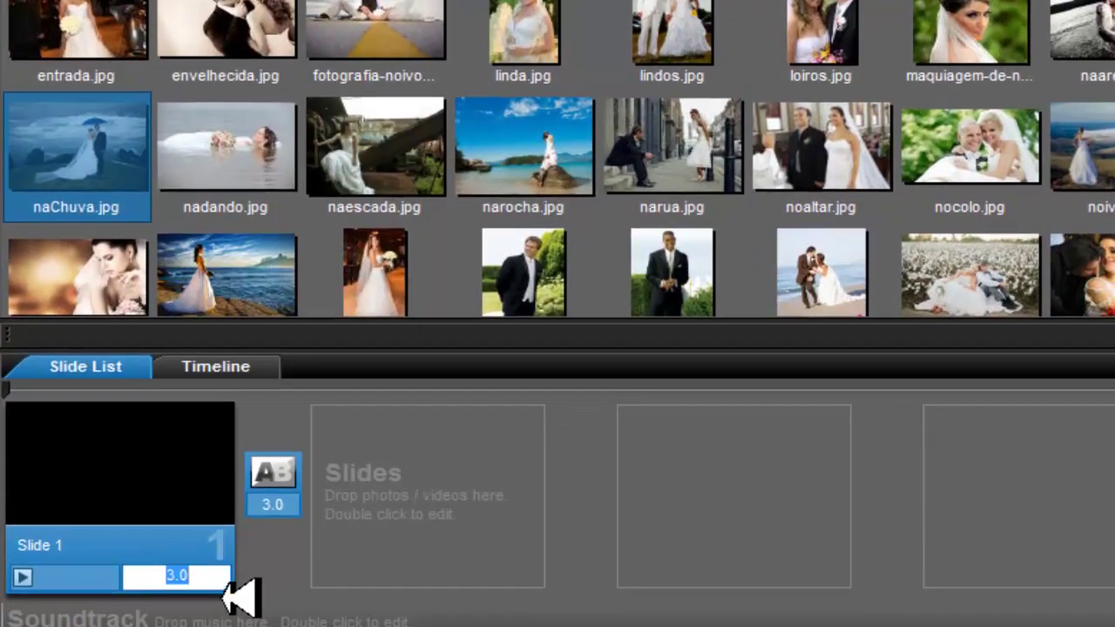
type("10")
key("Return")
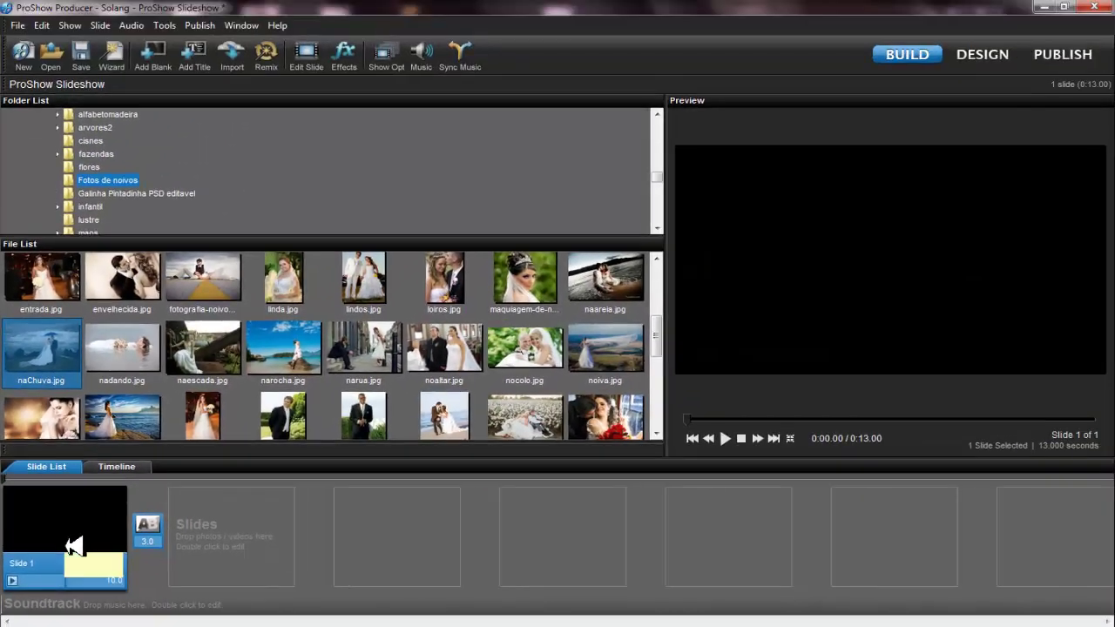
Open the blank slide's options and add the landscape image 1 (30).jpg from the ESD-USB (F:) drive as a layer.
double_click(136, 509)
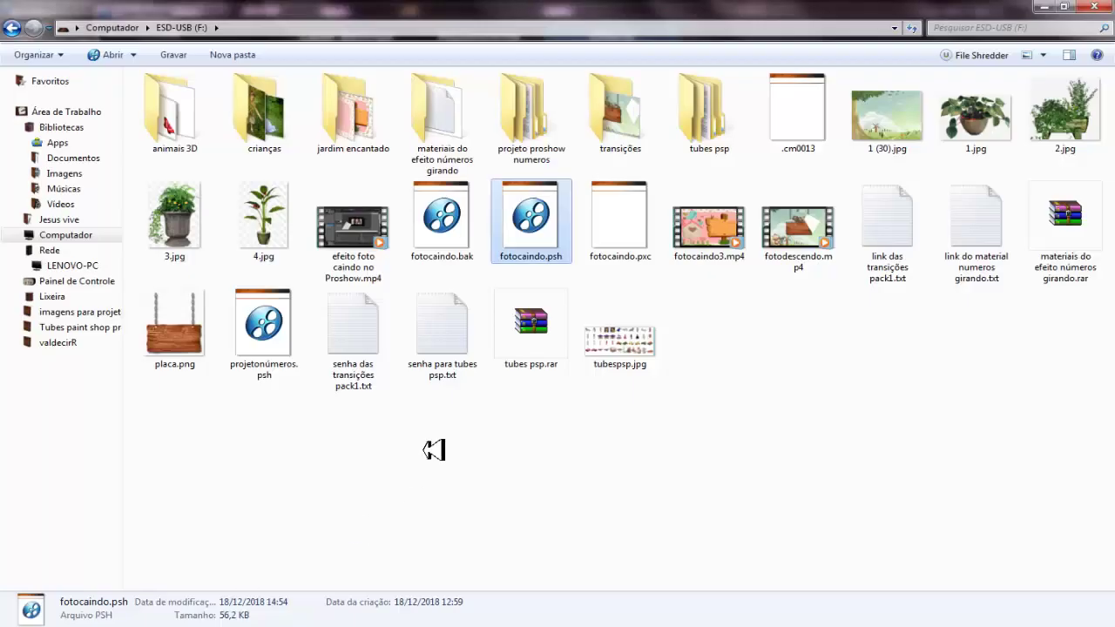
left_click(739, 424)
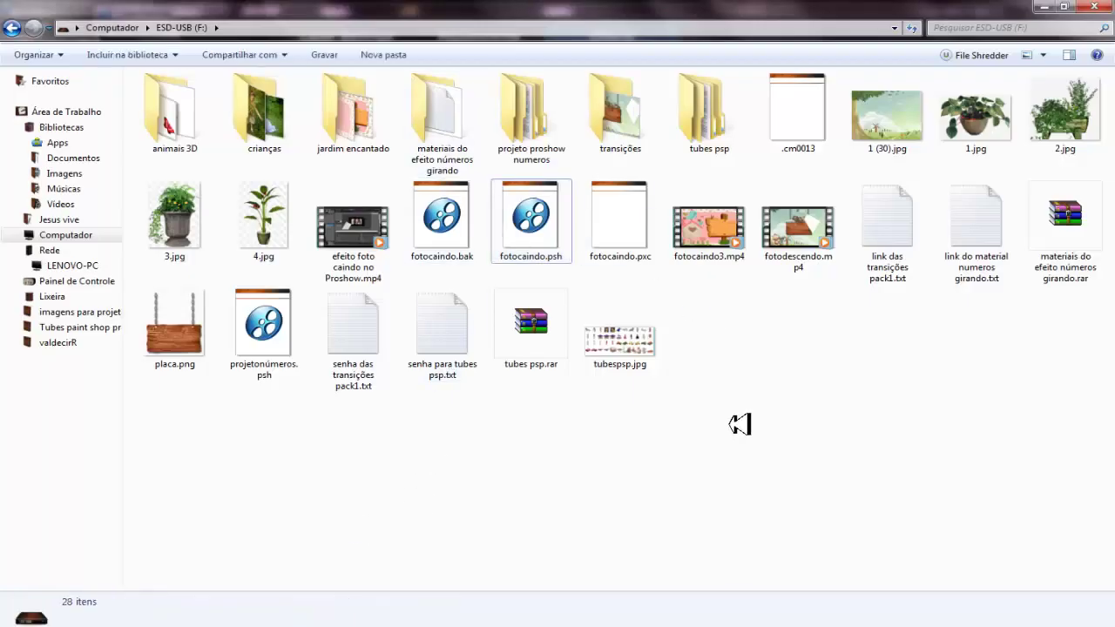
left_click_drag(890, 135, 190, 406)
left_click_drag(197, 339, 198, 340)
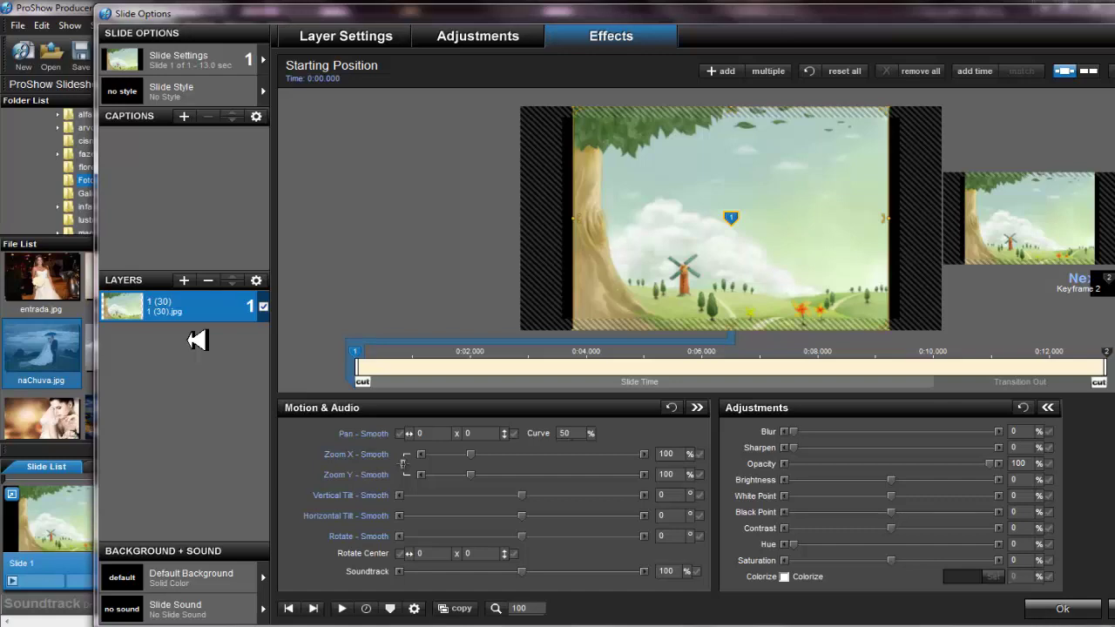
left_click(184, 280)
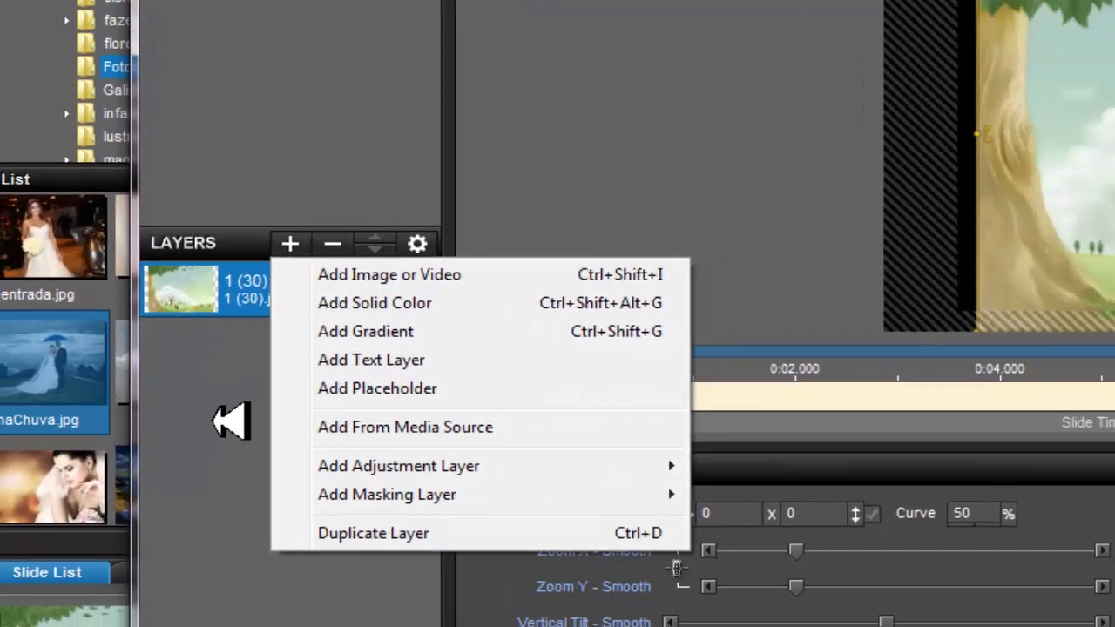
left_click(270, 446)
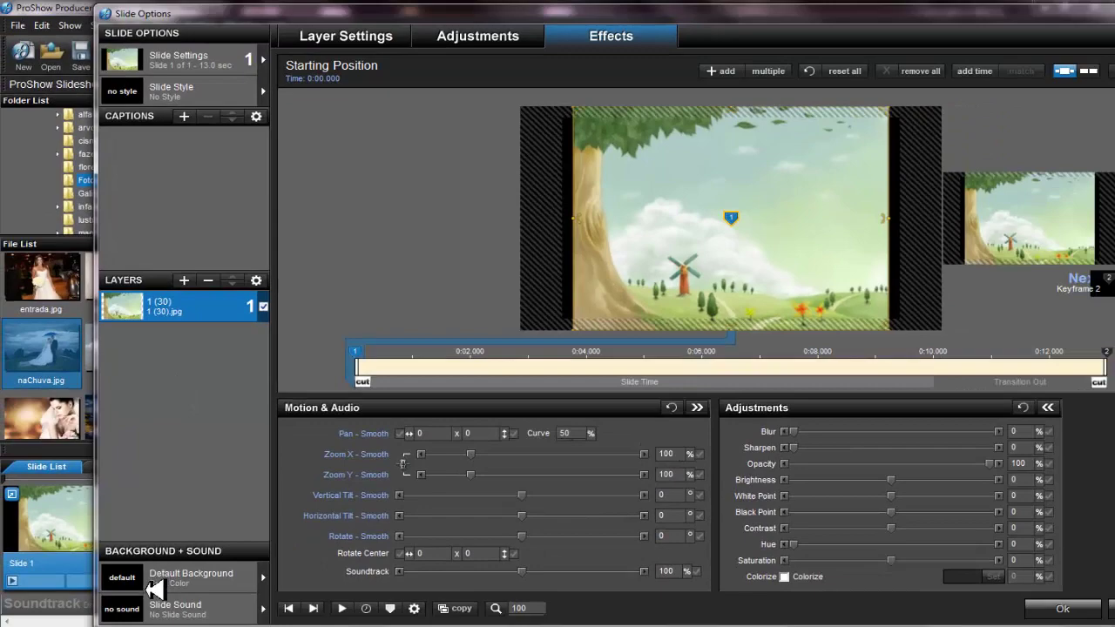
Set the scaling of the 1 (30) landscape layer to Fill frame in its layer settings.
left_click(360, 52)
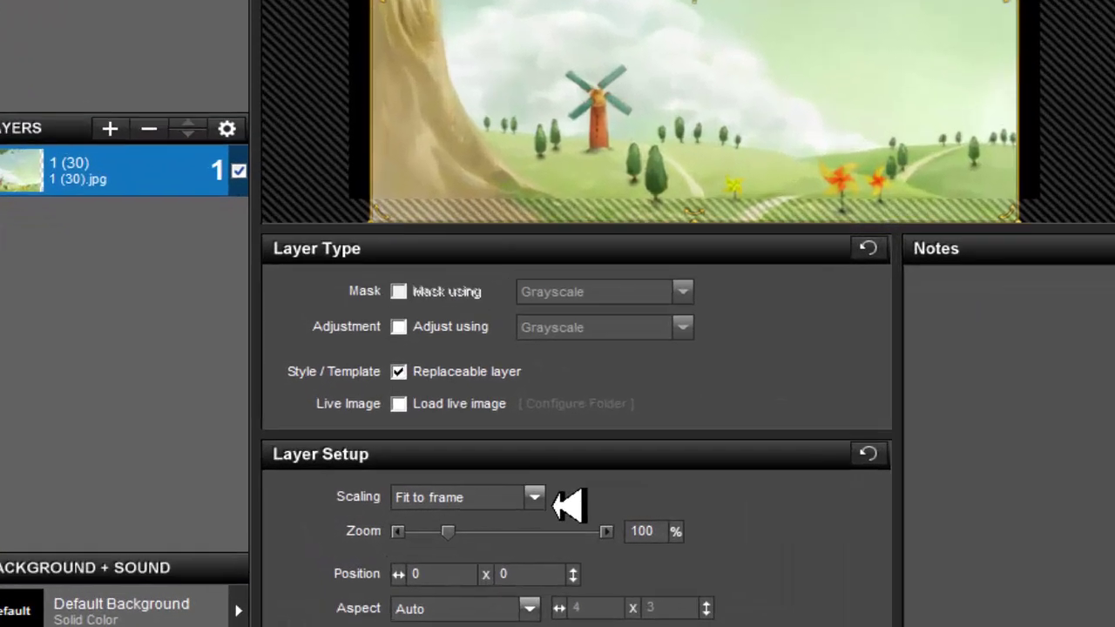
left_click(444, 501)
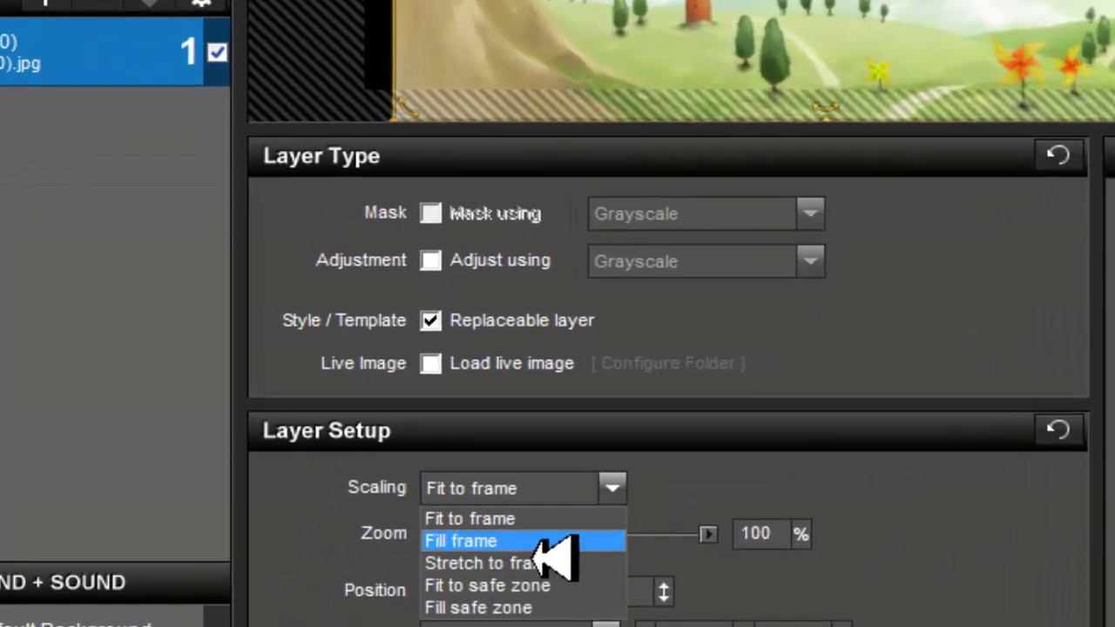
left_click(535, 545)
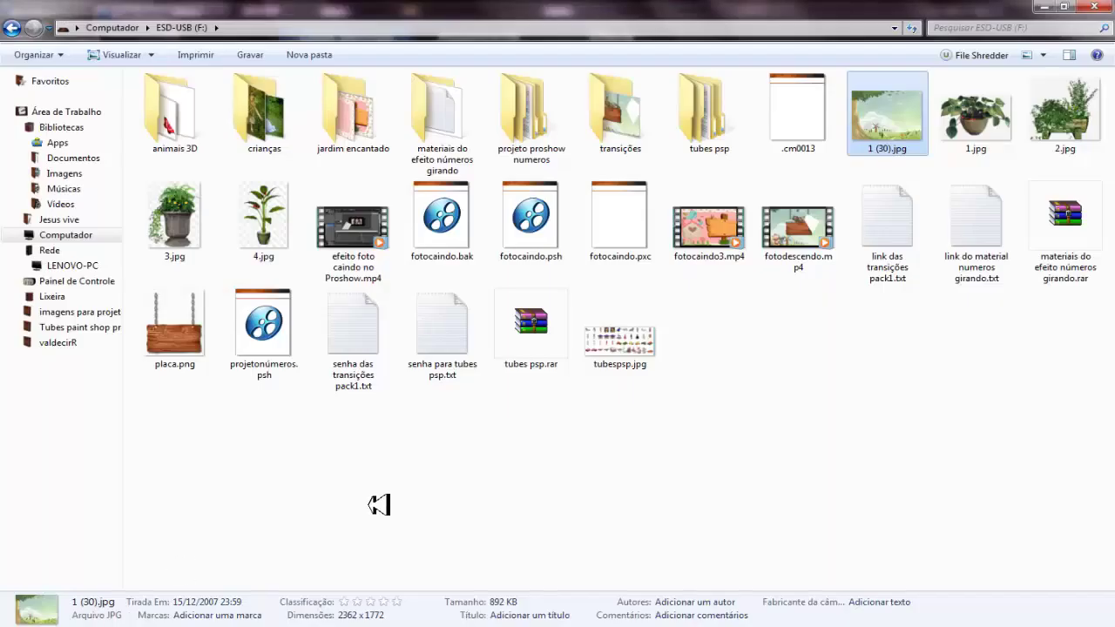
Add placa.png from the ESD-USB (F:) drive as a layer and place it above the landscape layer.
left_click(461, 510)
left_click_drag(174, 331, 206, 402)
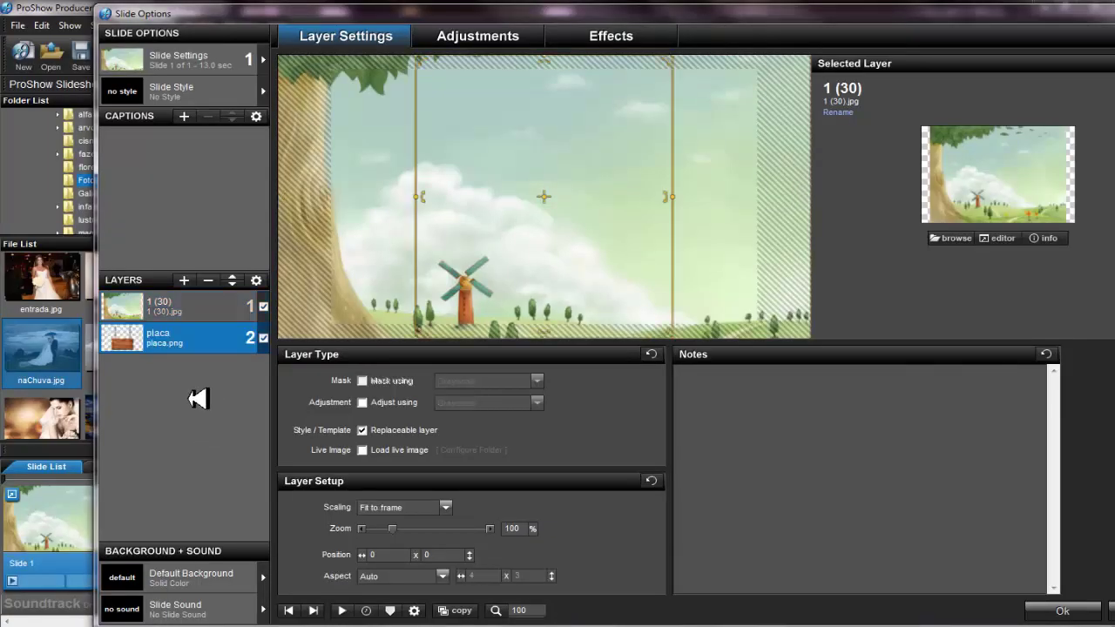
left_click(231, 277)
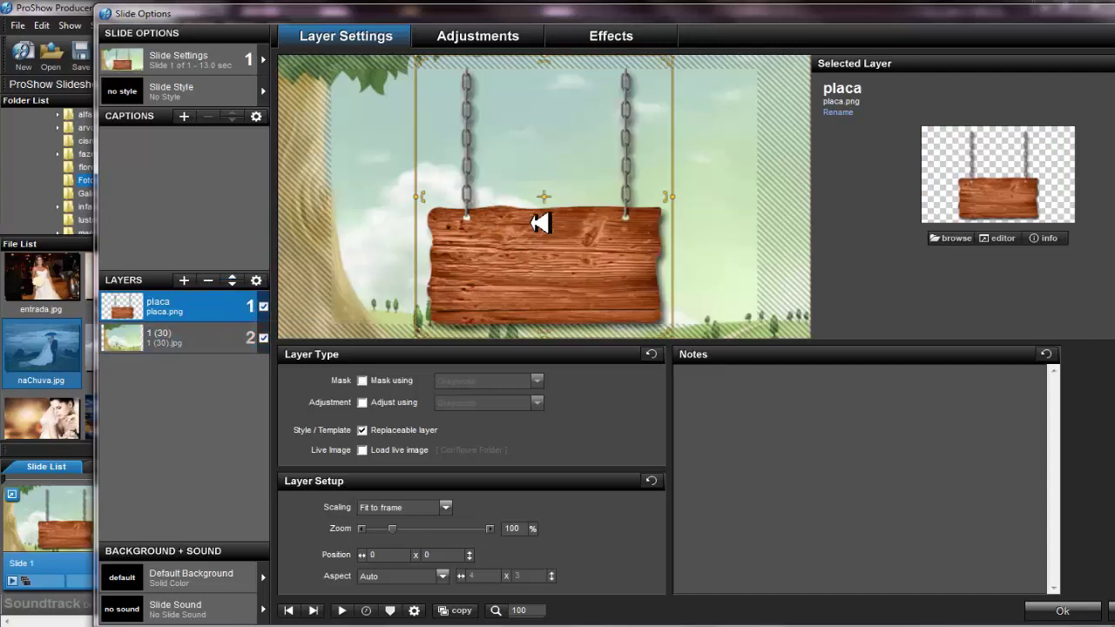
Set the placa layer's zoom to 75% and move it up to a position of about -0.43 x -21.43.
scroll(529, 224, "down", 3)
left_click_drag(535, 224, 535, 221)
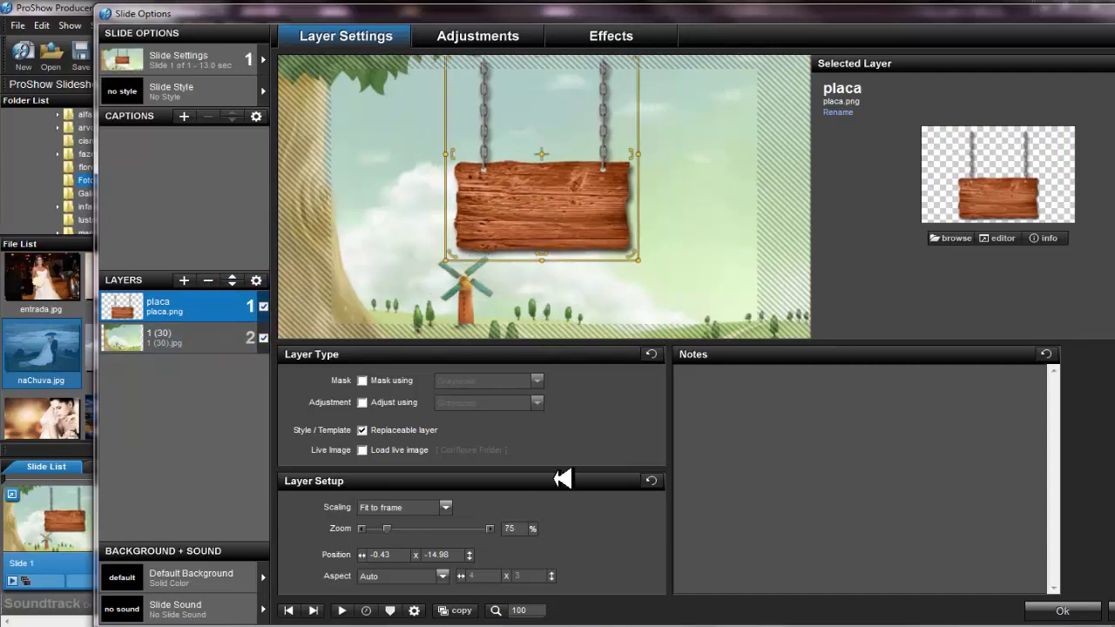
scroll(561, 218, "down", 2)
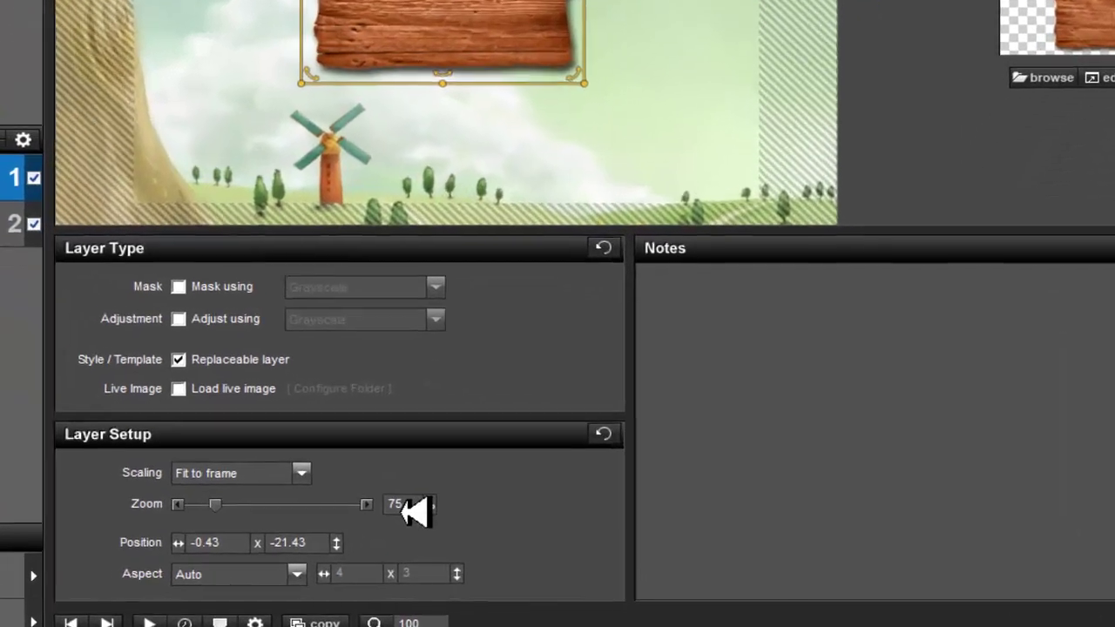
left_click(516, 530)
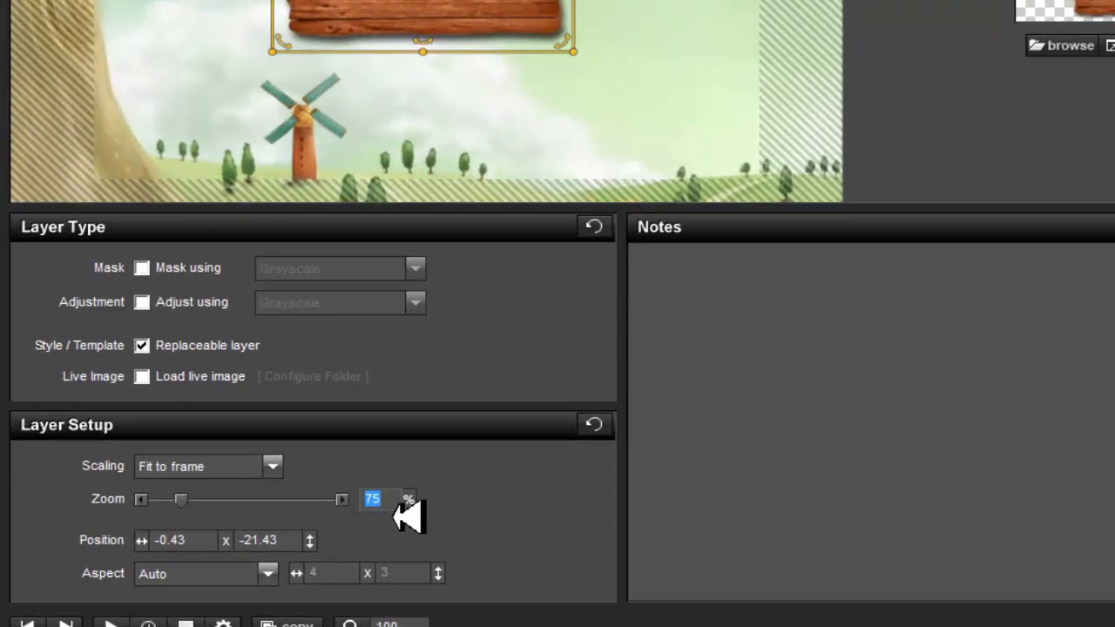
type("75")
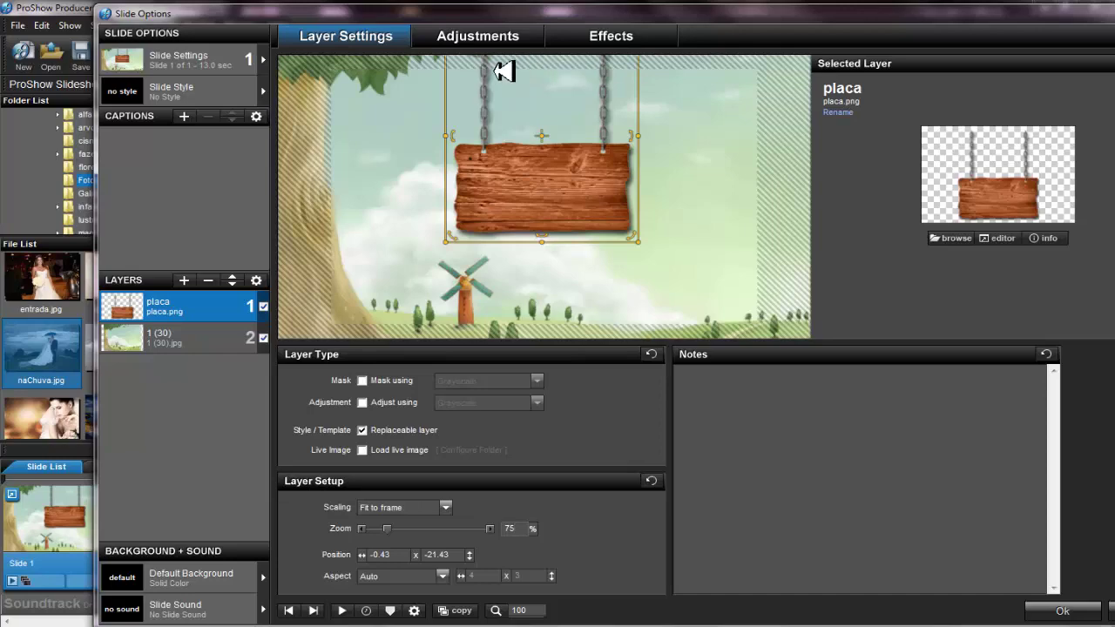
Add 3.gif from the animais 3D folder as a layer and move it above the placa layer.
left_click(83, 623)
left_click(367, 484)
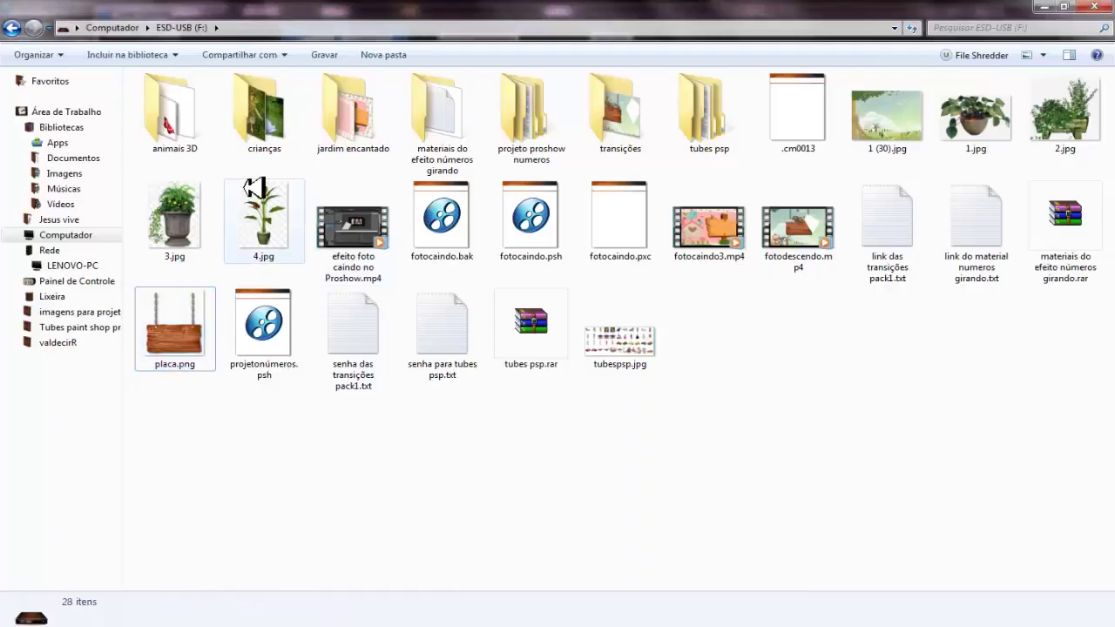
left_click(203, 118)
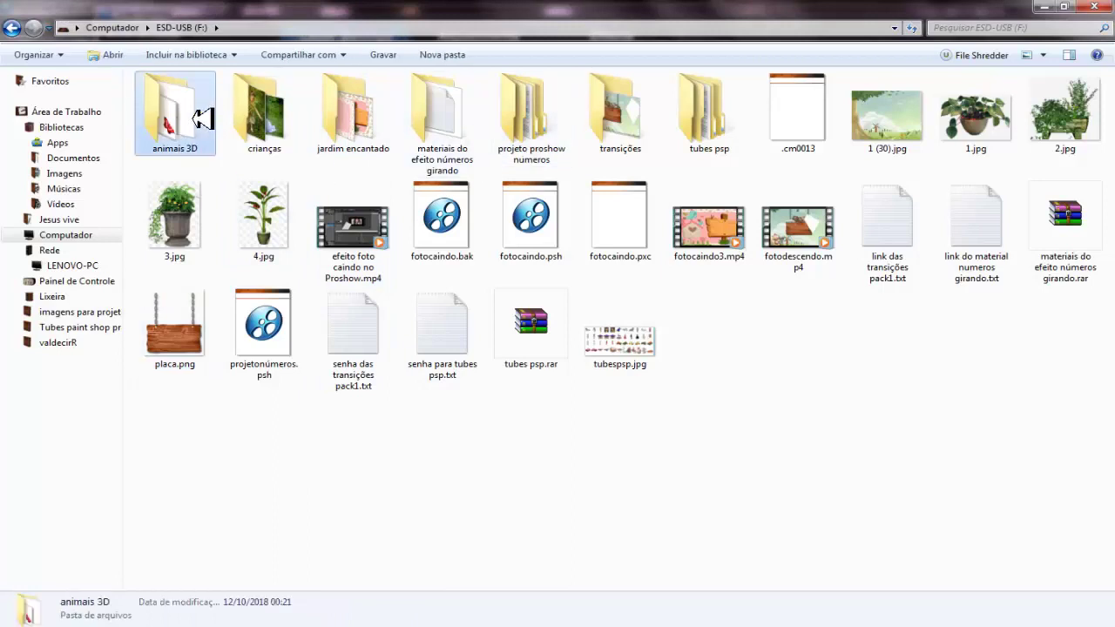
double_click(203, 118)
left_click_drag(366, 131, 143, 612)
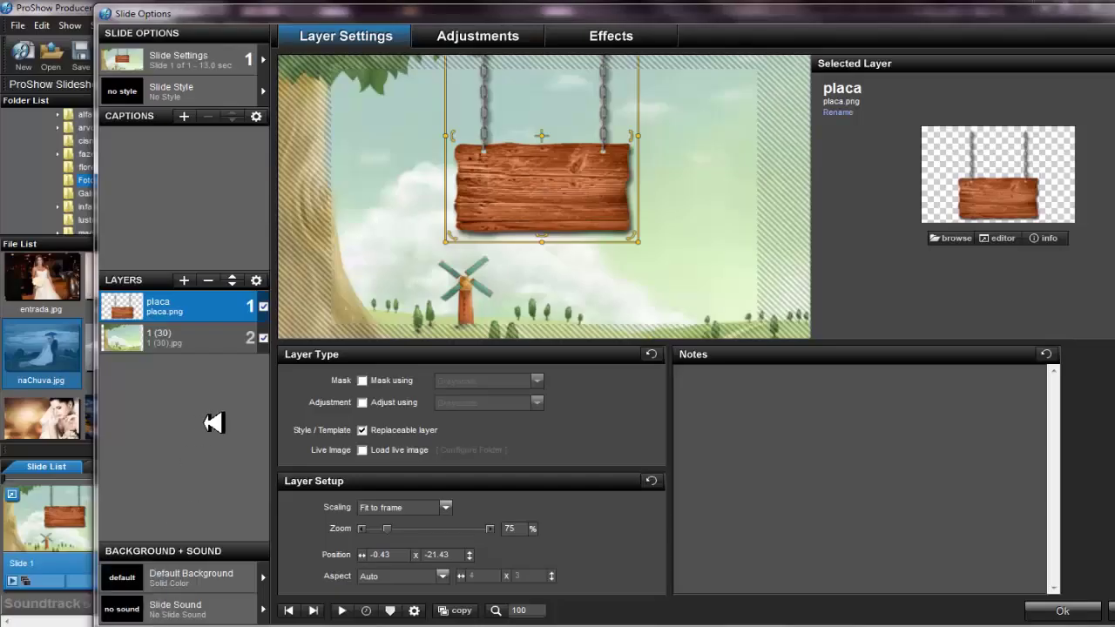
left_click_drag(214, 423, 238, 337)
left_click(241, 280)
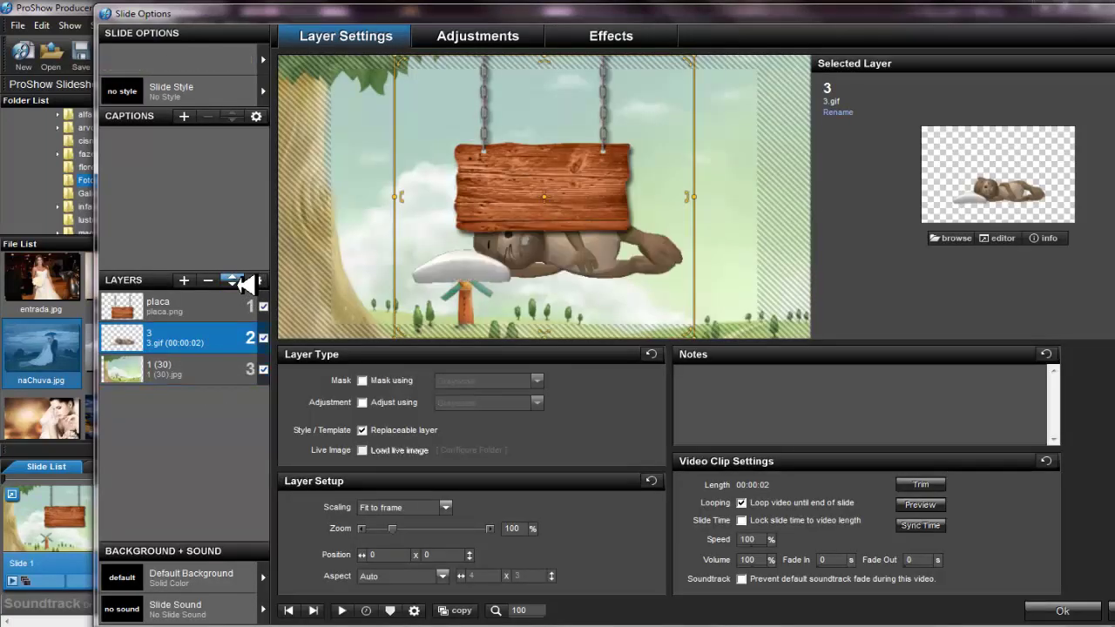
left_click(245, 283)
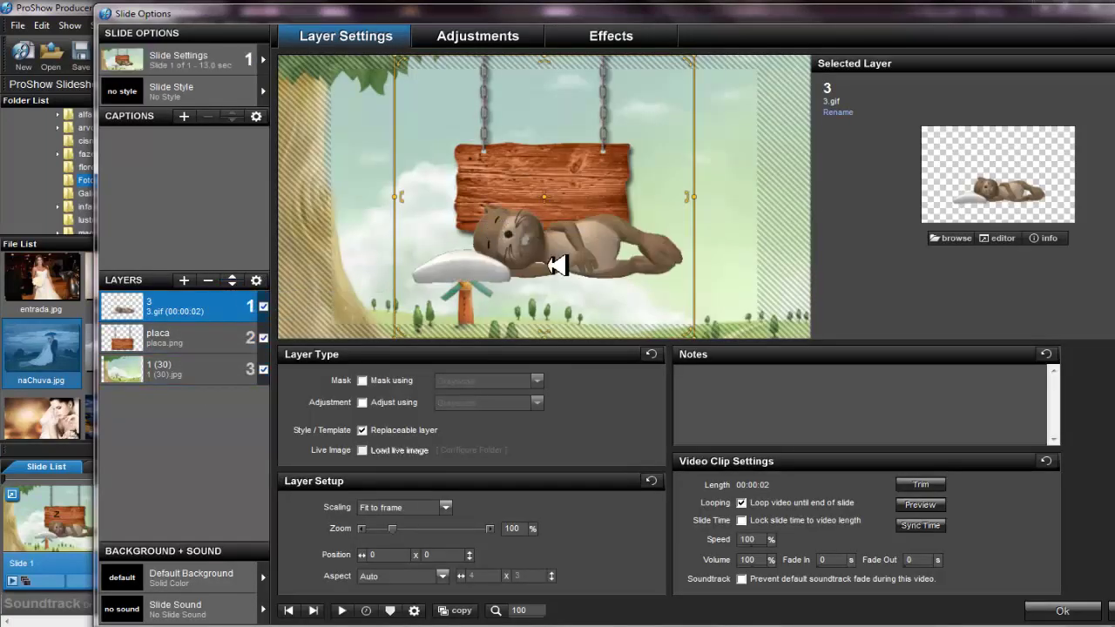
Set the 3.gif layer's zoom to 65% and rest the animal on the board's upper edge, at about -0.13 x -36.68.
left_click_drag(542, 139, 540, 136)
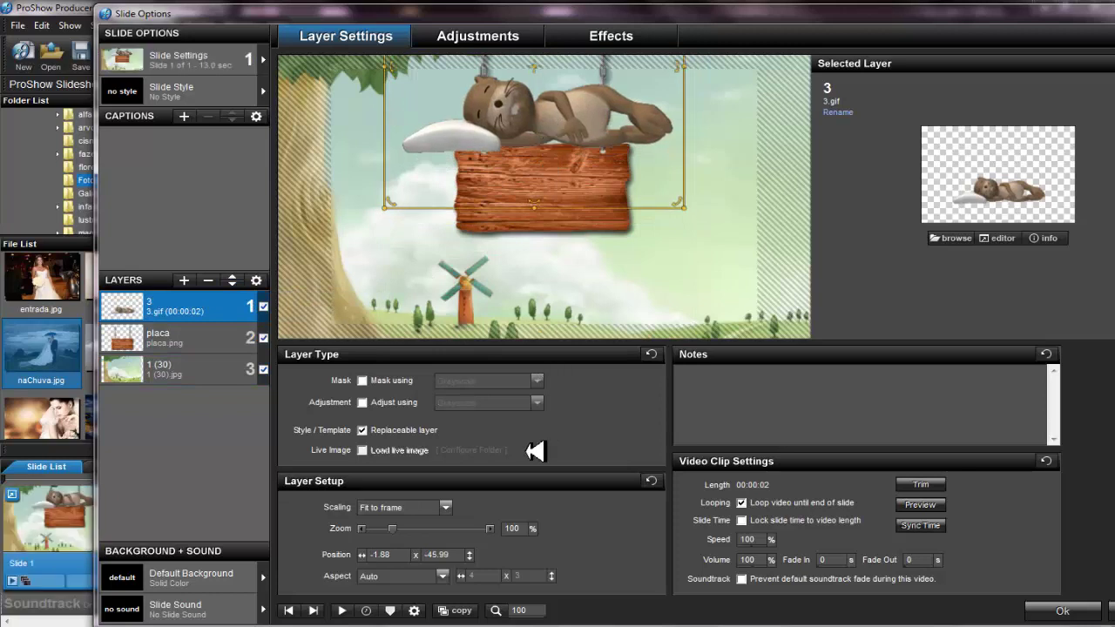
left_click(535, 527)
type("65")
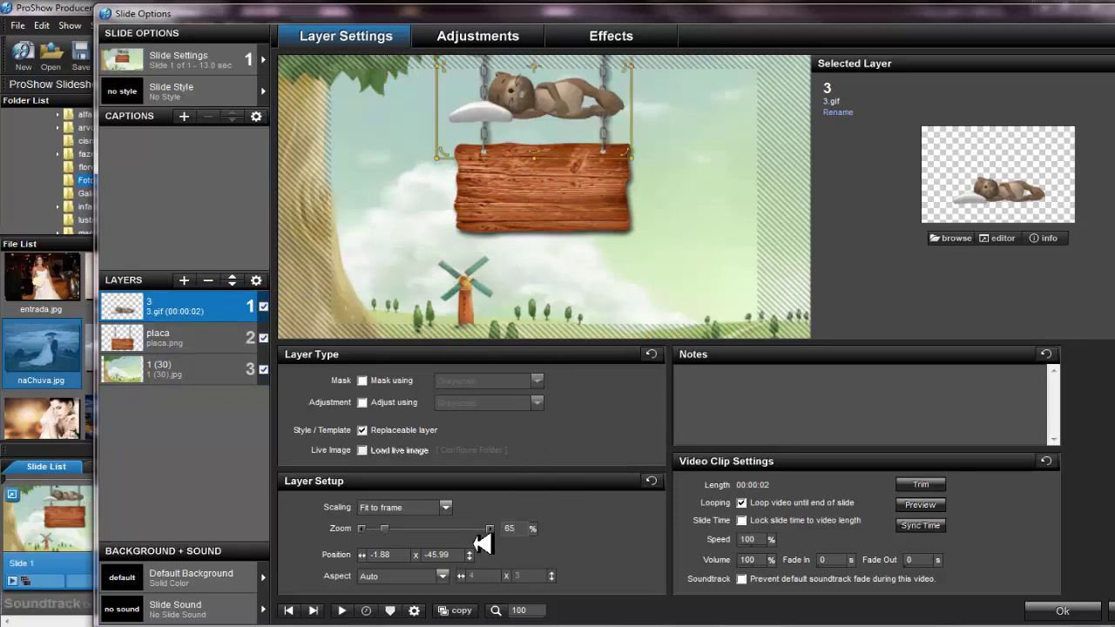
left_click_drag(546, 123, 554, 146)
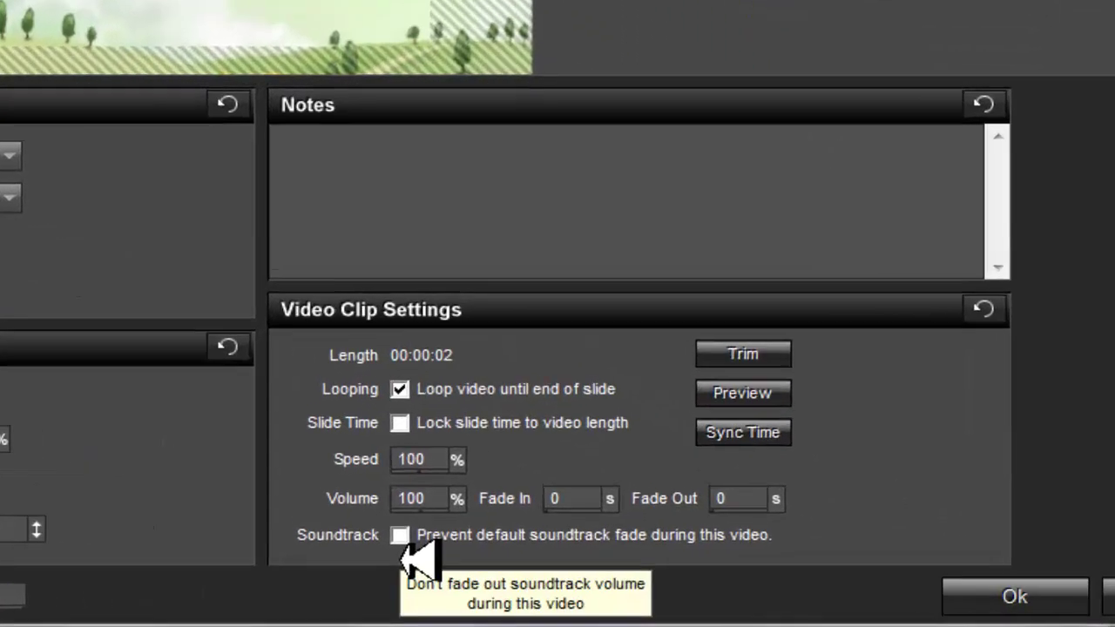
Prevent the default soundtrack fade for the 3.gif clip and set its volume to 0%.
left_click(741, 579)
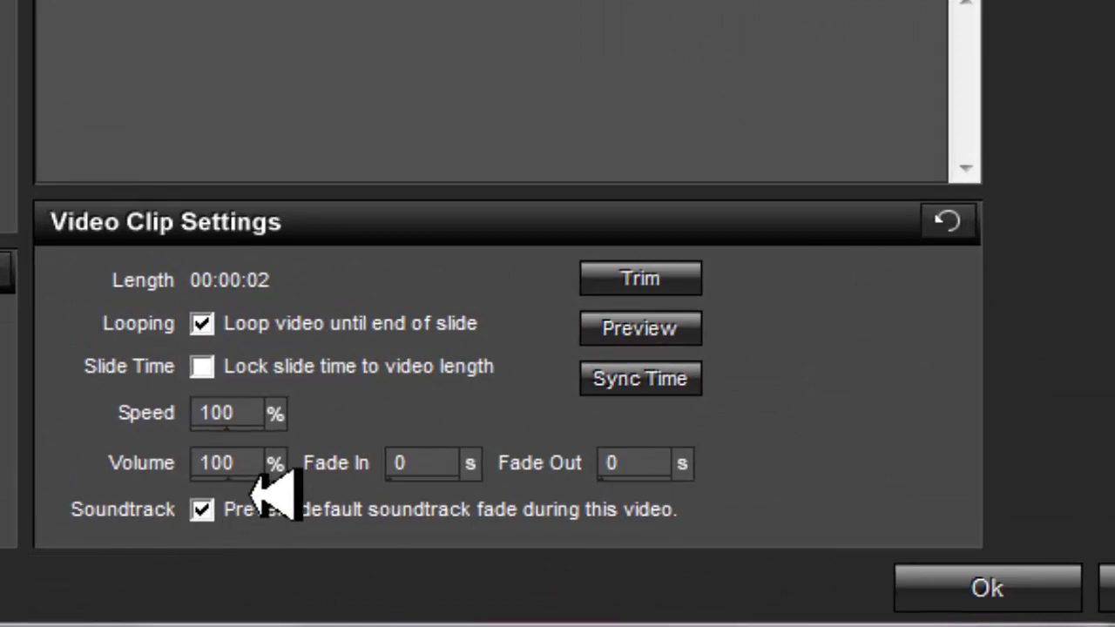
left_click_drag(228, 468, 72, 498)
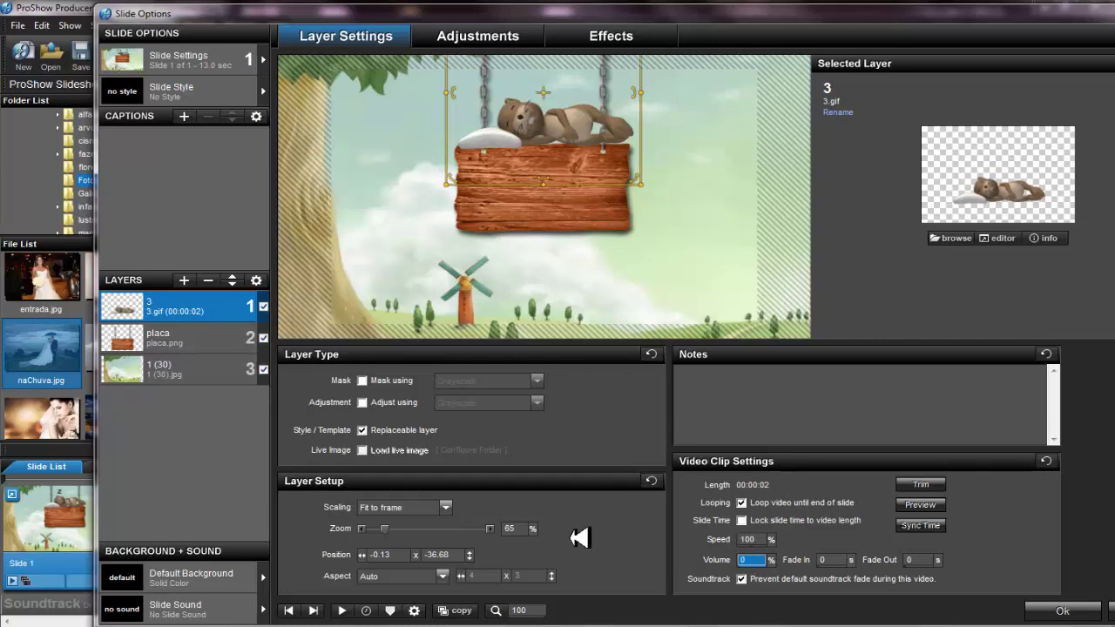
Add cat.gif from the animais 3D folder as a layer and move it above the placa layer.
left_click(102, 616)
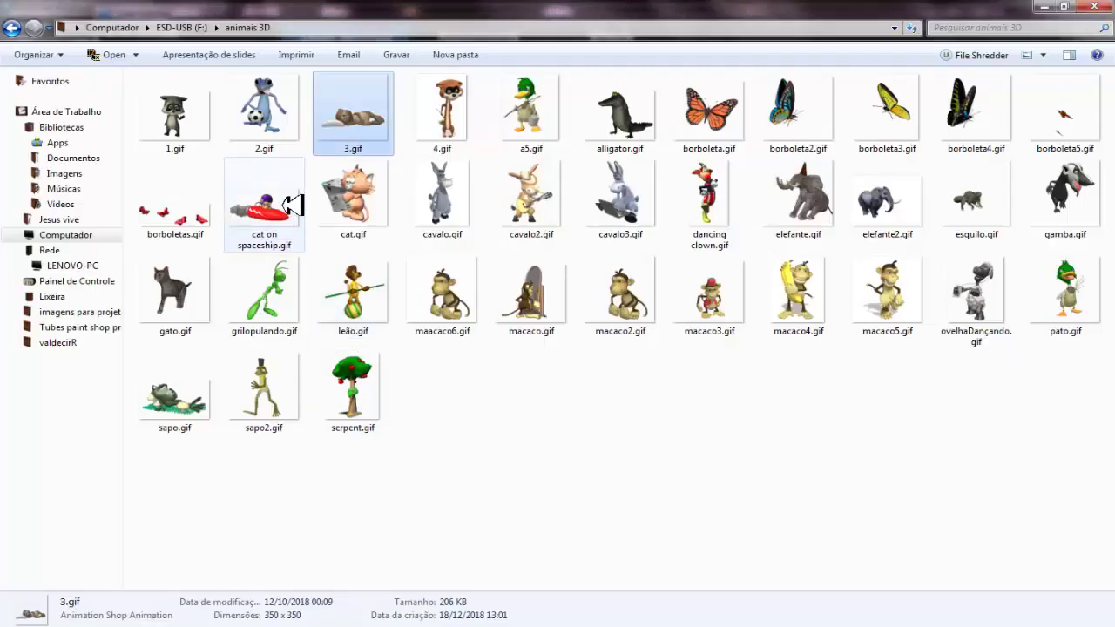
left_click_drag(353, 199, 242, 345)
left_click(233, 280)
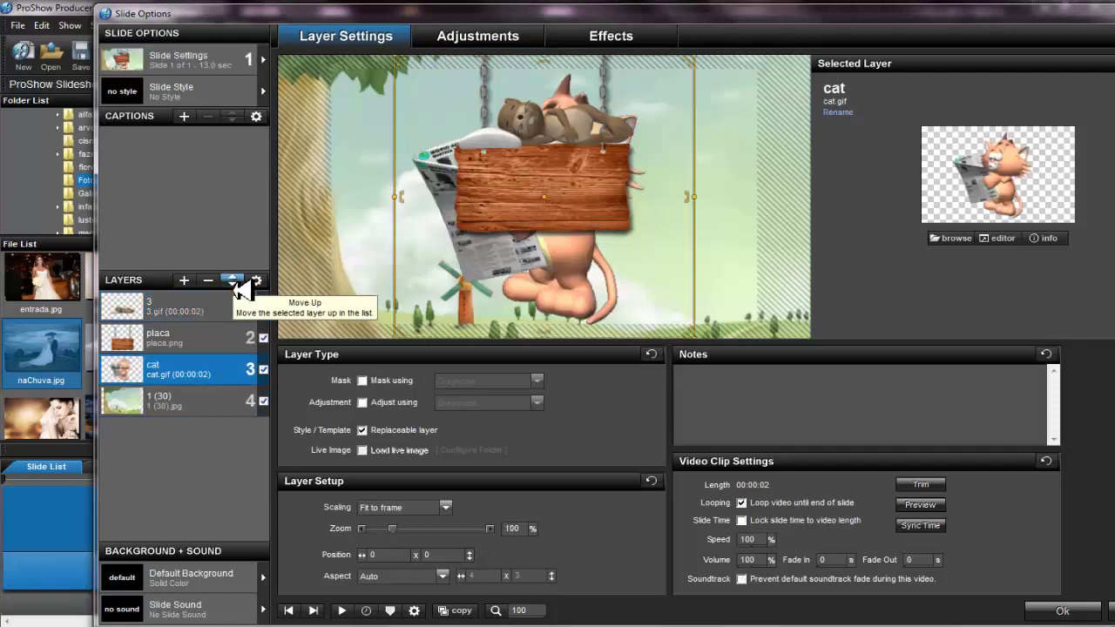
left_click(233, 281)
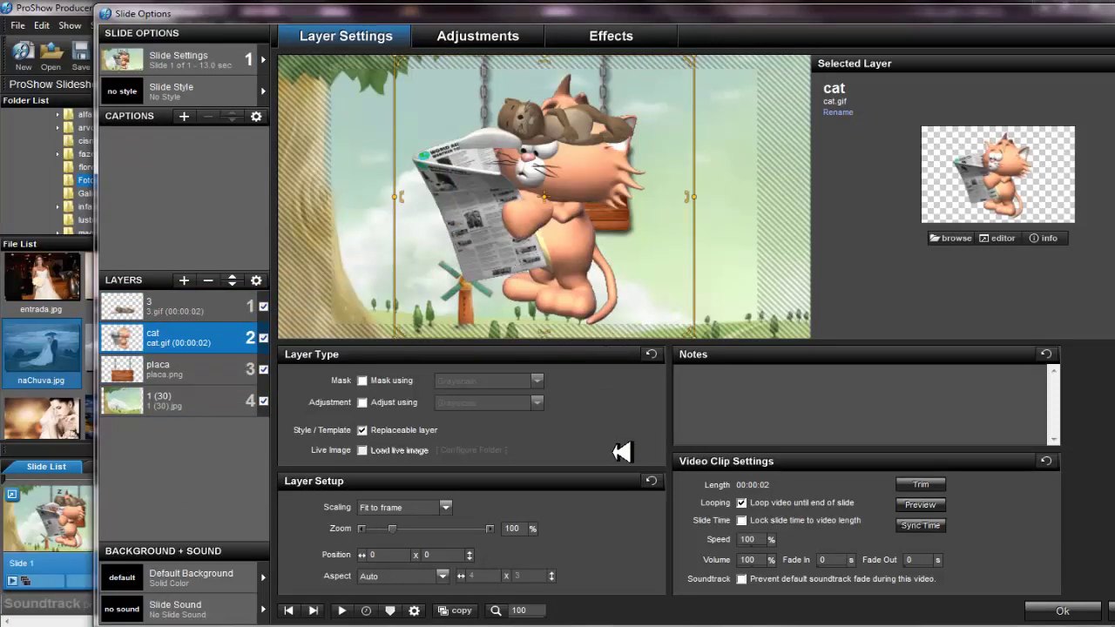
Prevent the default soundtrack fade for the cat clip, set its volume to 0% and flip the cat horizontally.
left_click_drag(769, 560, 657, 575)
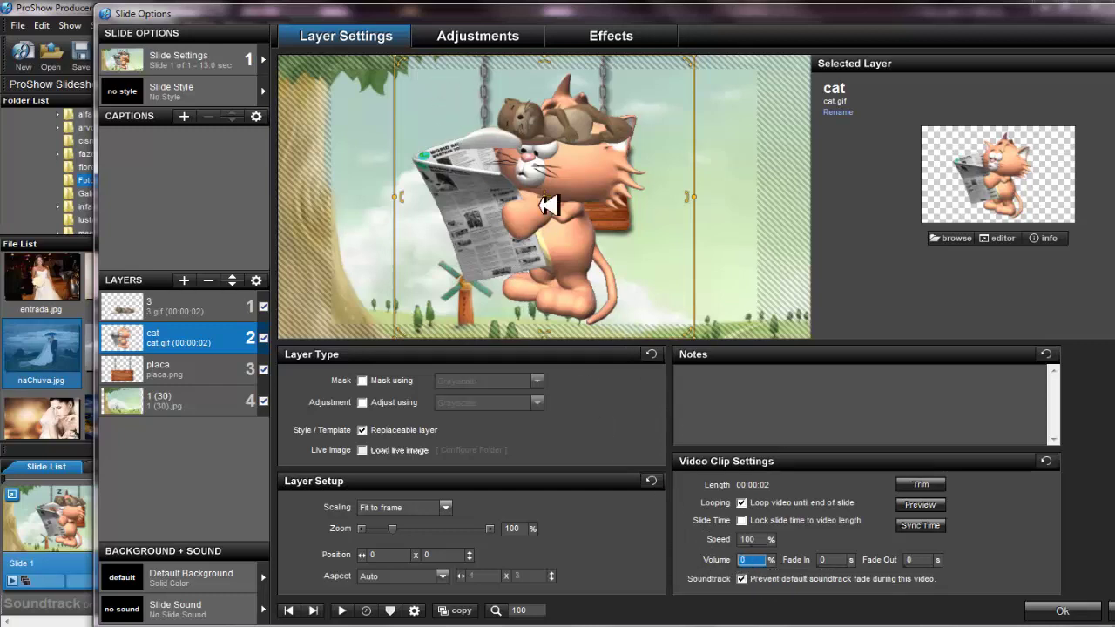
left_click(475, 37)
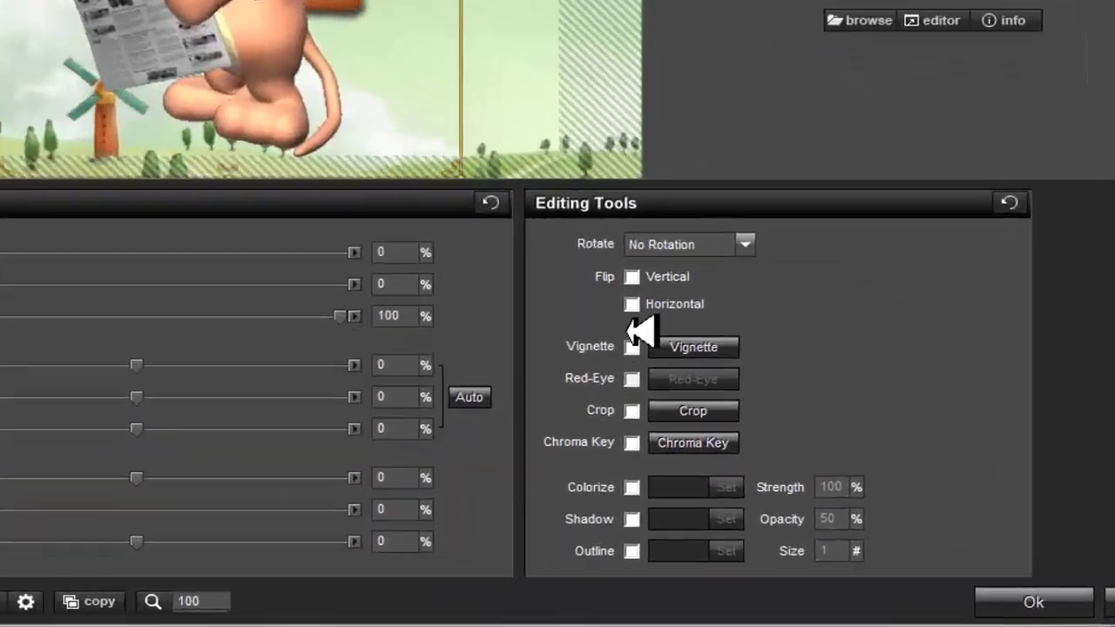
left_click(804, 418)
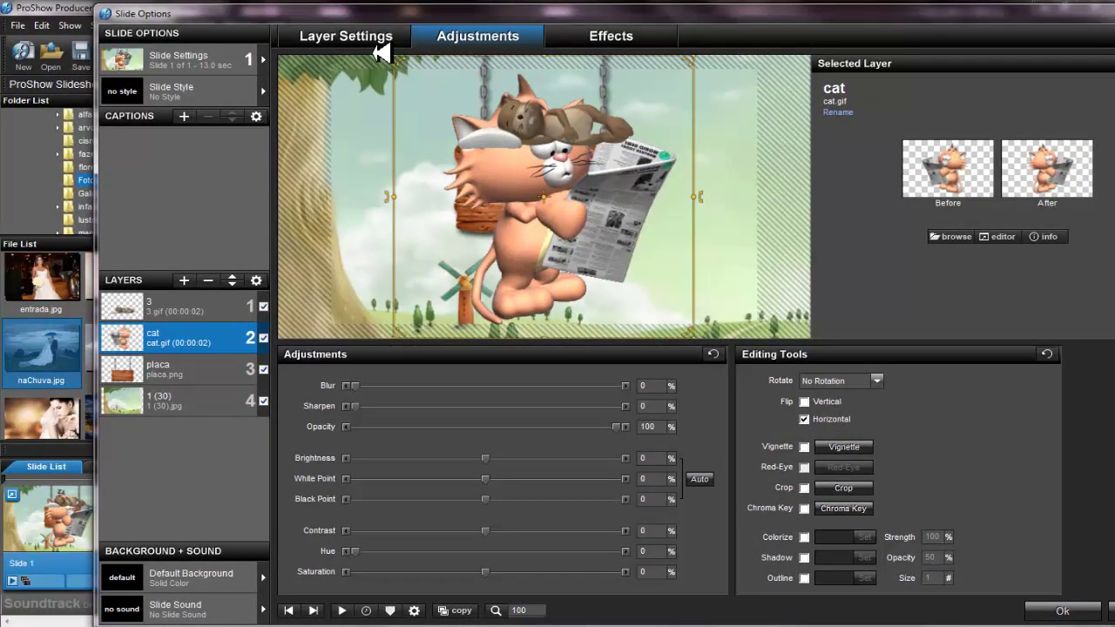
left_click(378, 33)
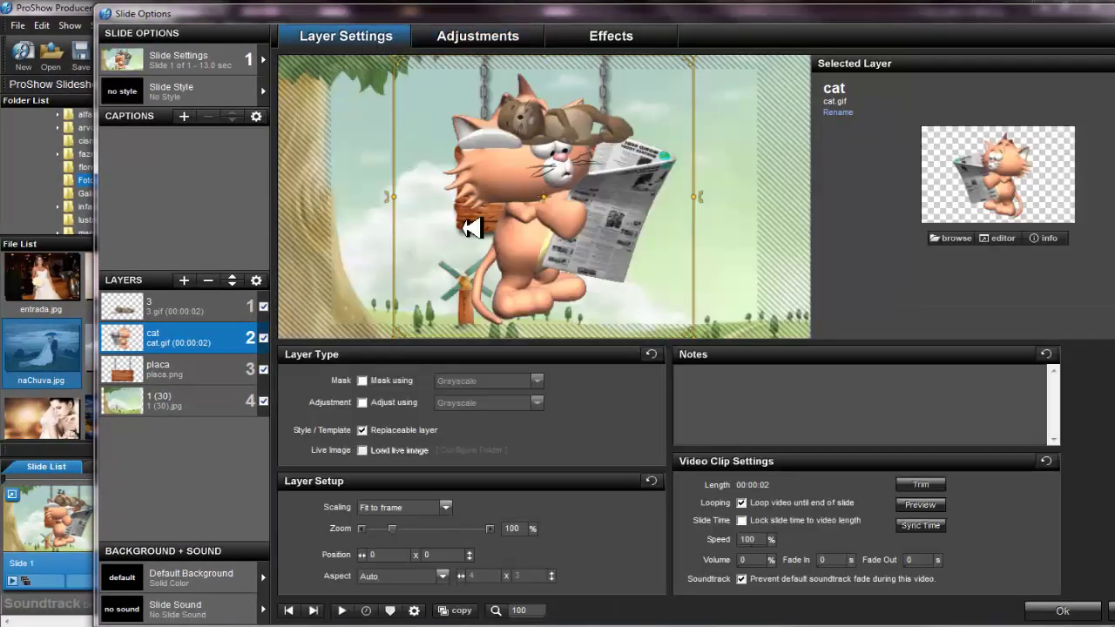
Set the cat layer's zoom to 45% and place it on the ground between the tree trunk and the windmill.
left_click_drag(470, 228, 374, 261)
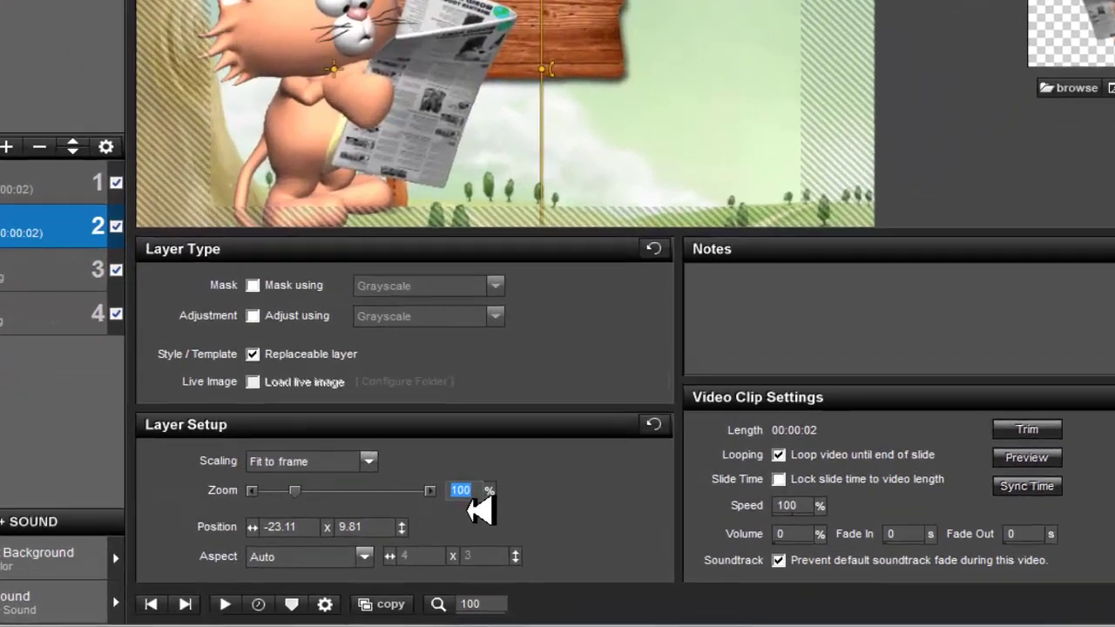
type("45")
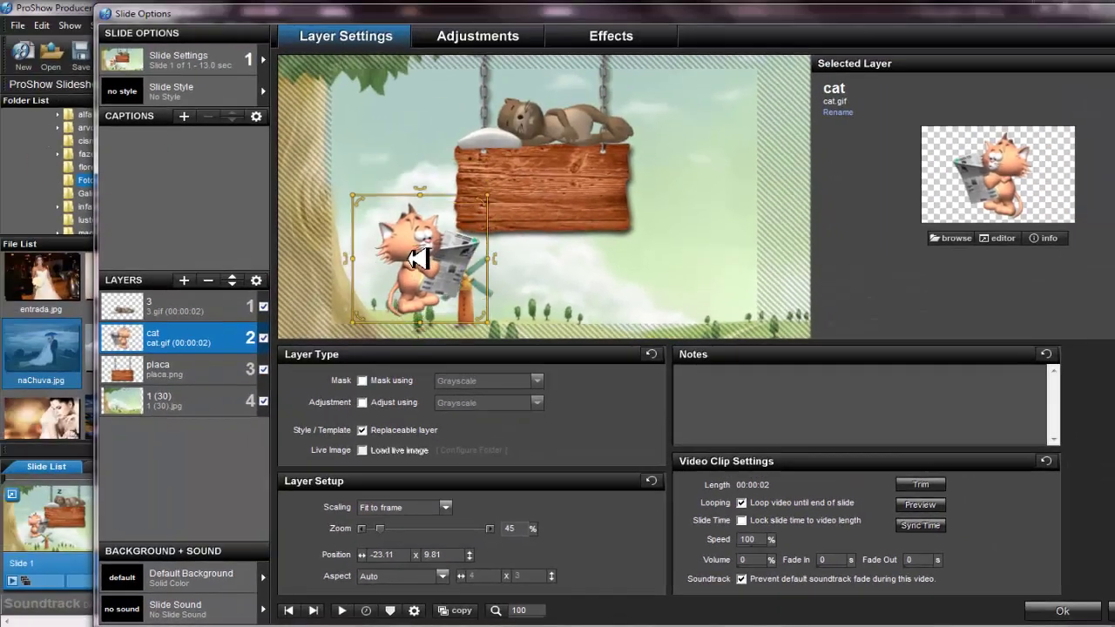
left_click_drag(418, 259, 403, 269)
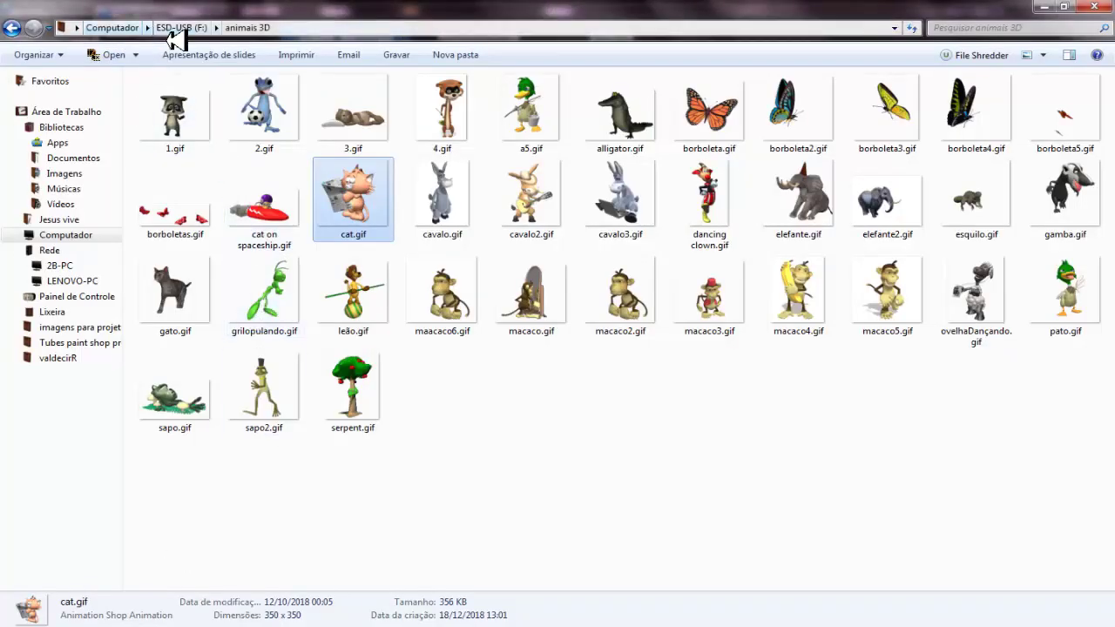
Add bb2.jpg from the crianças folder as a layer and move it directly above the placa layer.
left_click(179, 28)
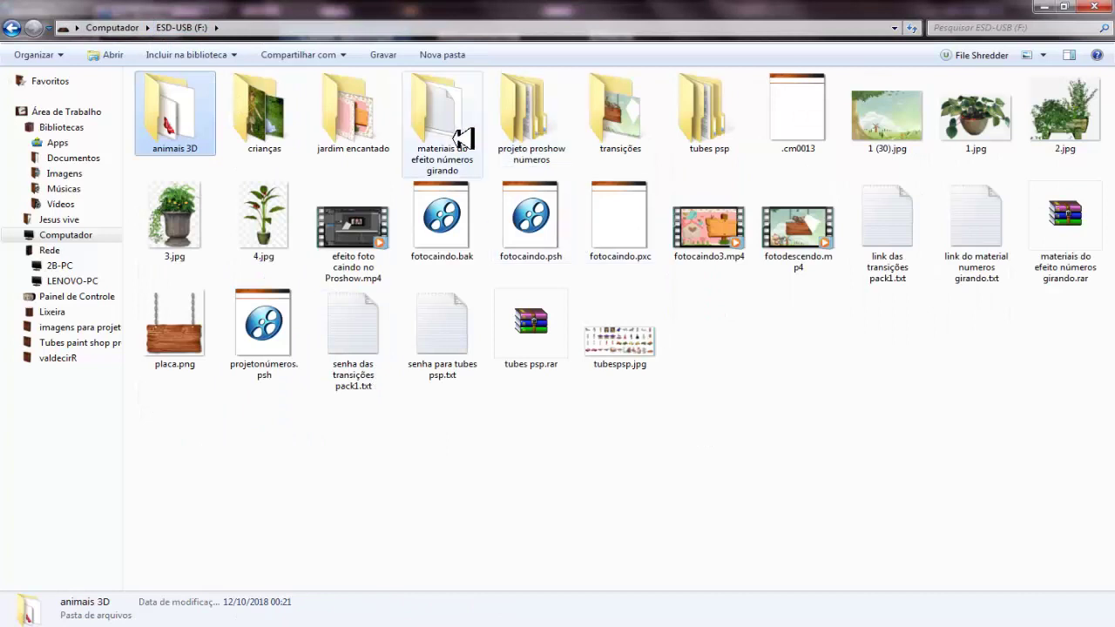
double_click(296, 128)
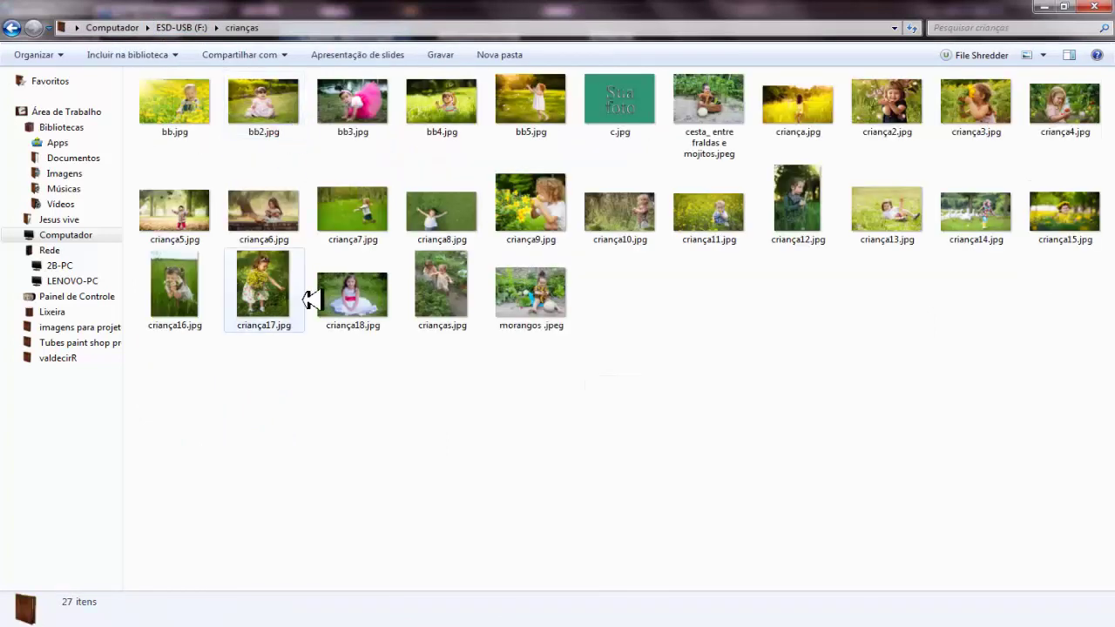
left_click_drag(283, 101, 218, 440)
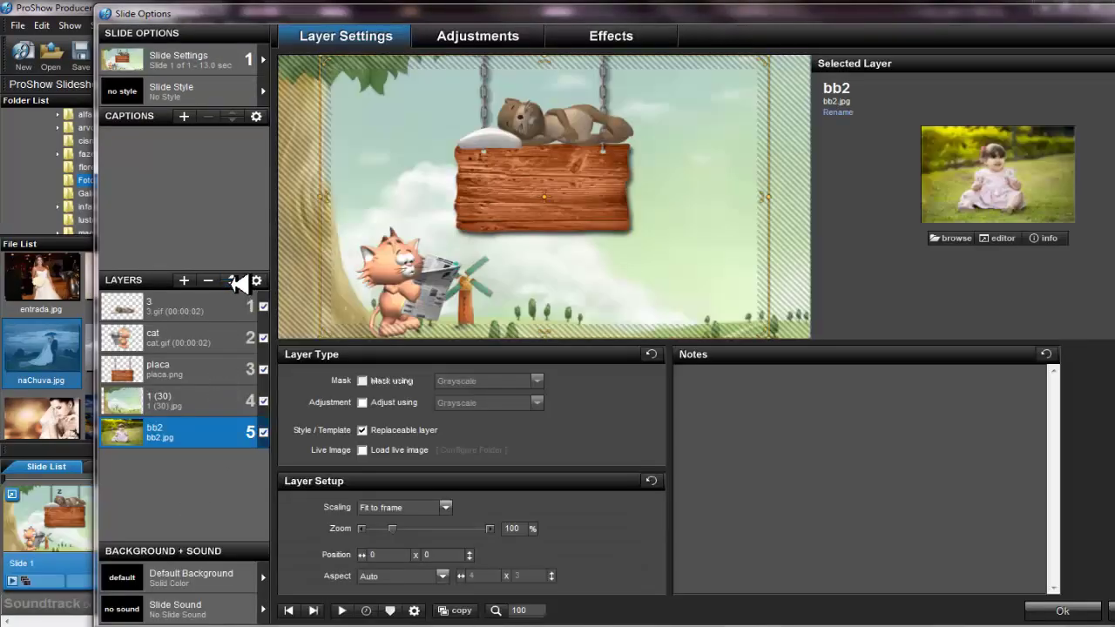
left_click(232, 280)
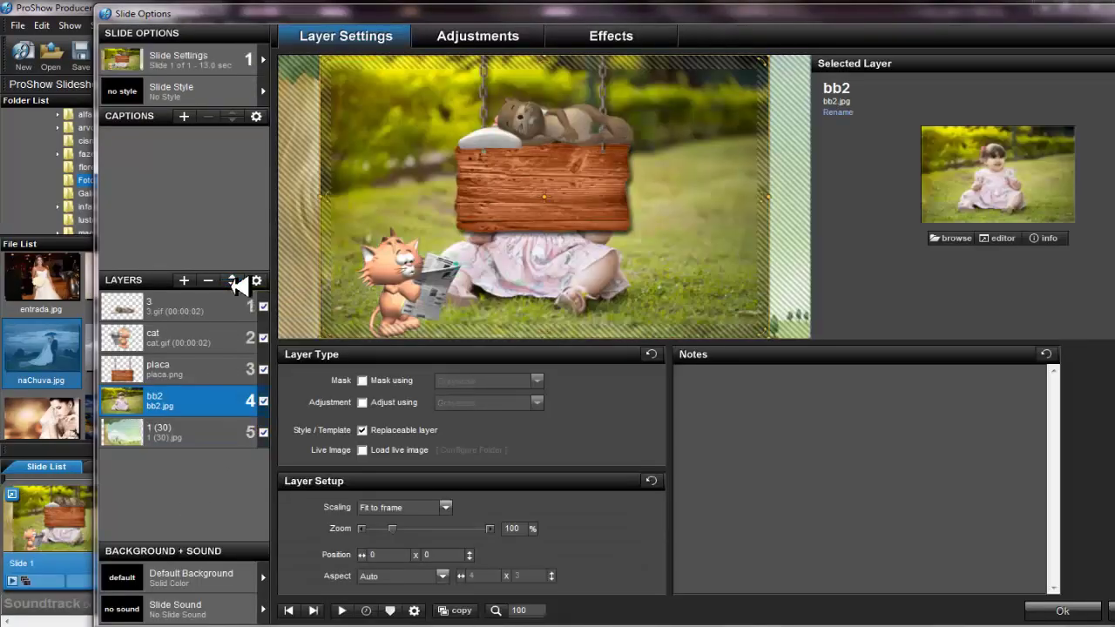
left_click(233, 280)
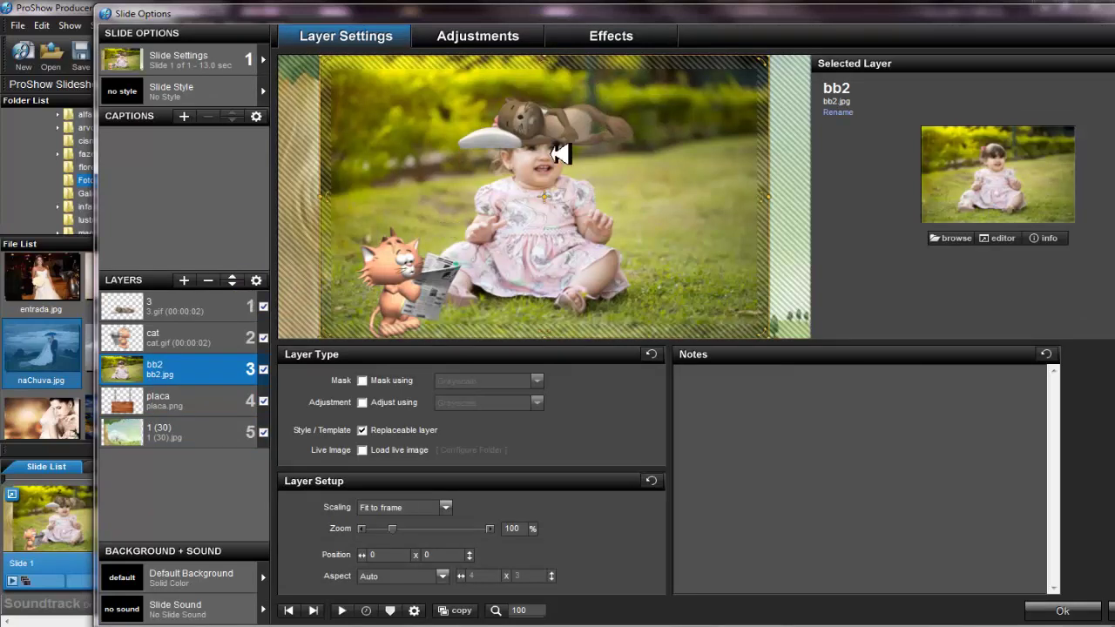
Shrink the bb2 photo to 30% zoom and center it on the wooden board at about -0.29 x -2.58.
scroll(550, 194, "down", 2)
scroll(549, 194, "down", 6)
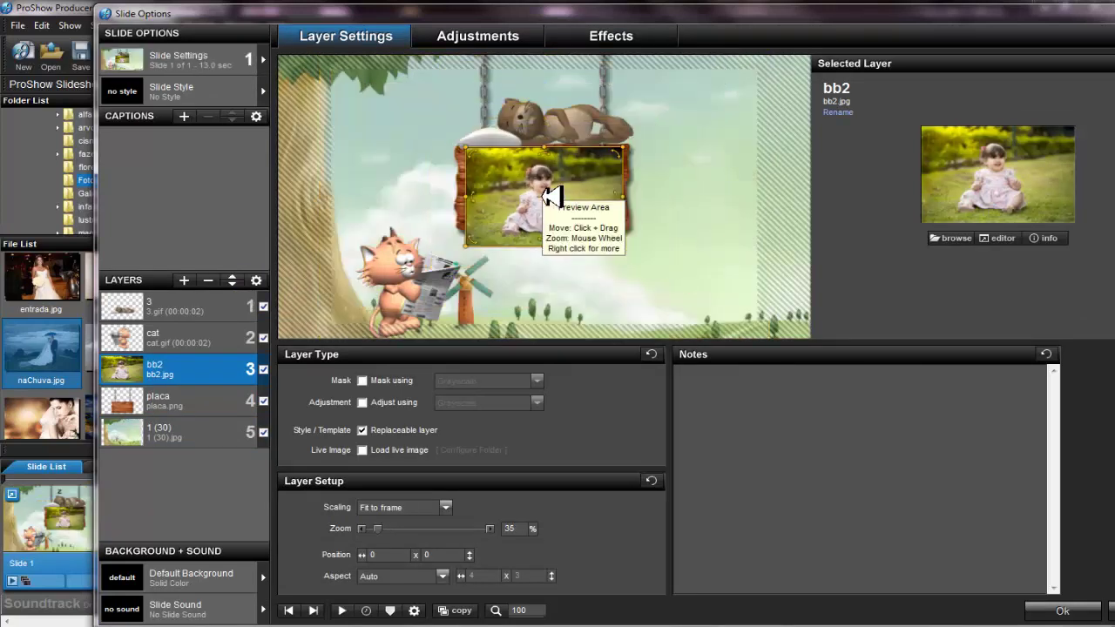
scroll(549, 195, "up", 1)
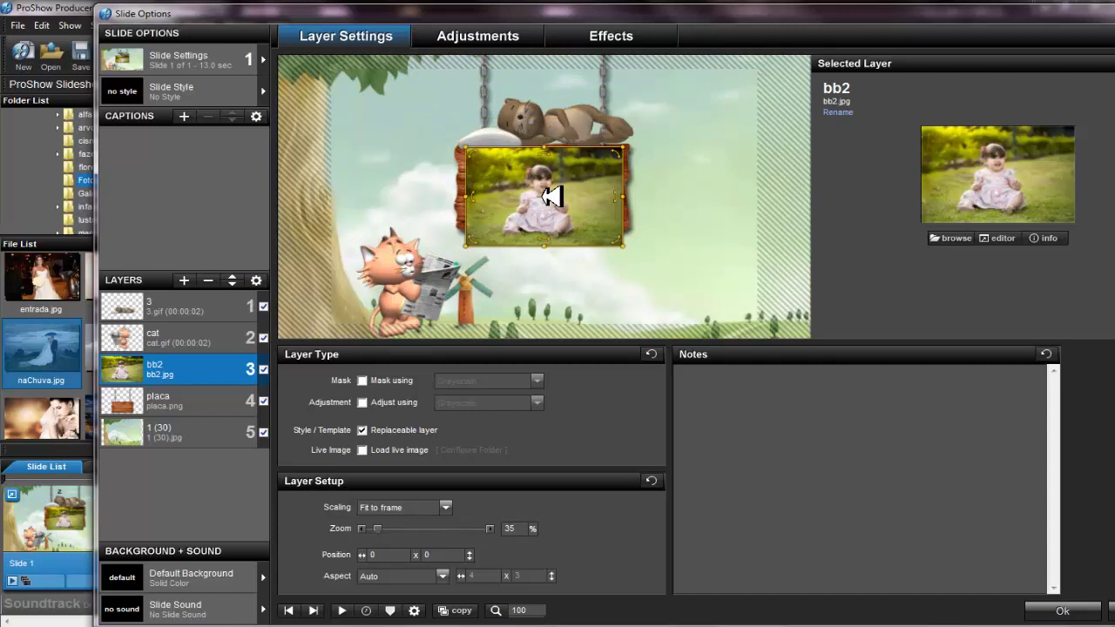
left_click_drag(551, 196, 549, 188)
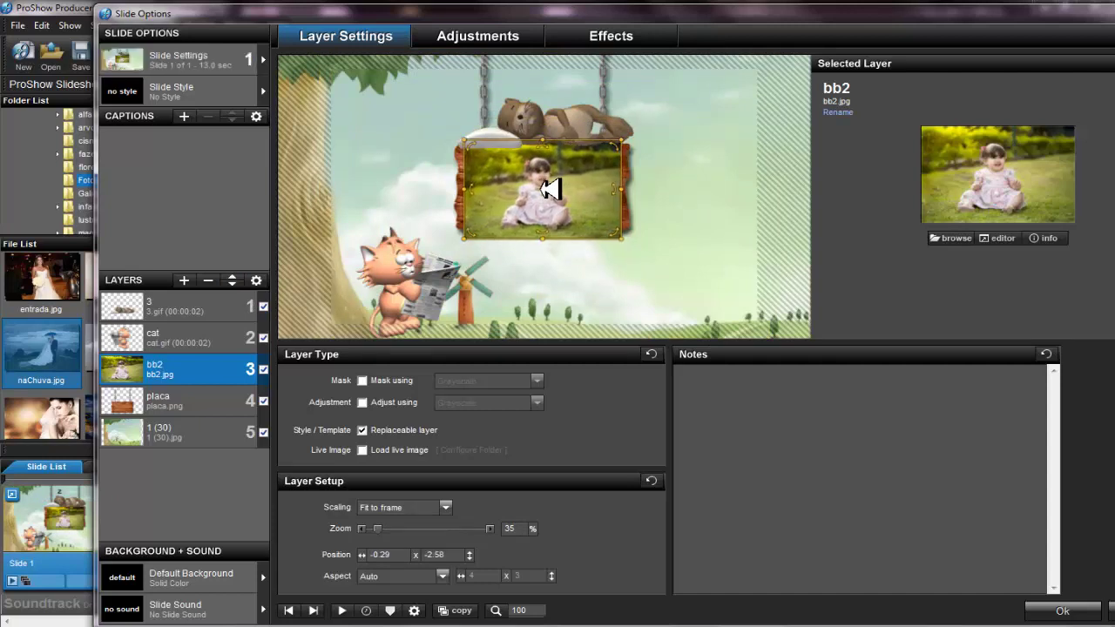
scroll(546, 187, "down", 1)
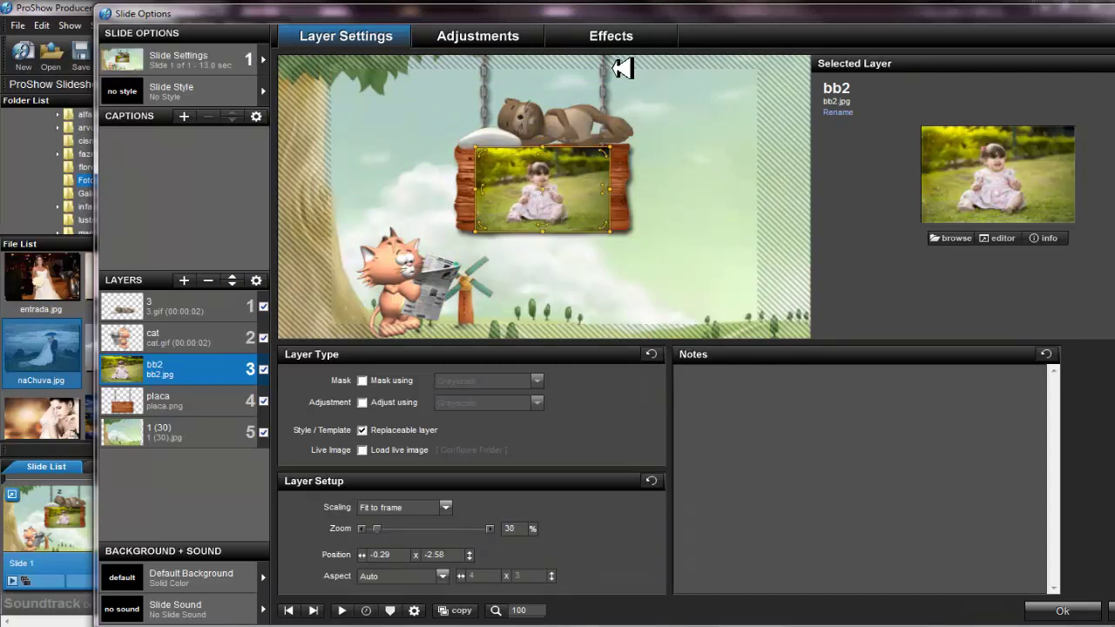
Widen the bb2 photo to 34% Zoom X in the starting keyframe and copy the settings to the next keyframe.
left_click(610, 39)
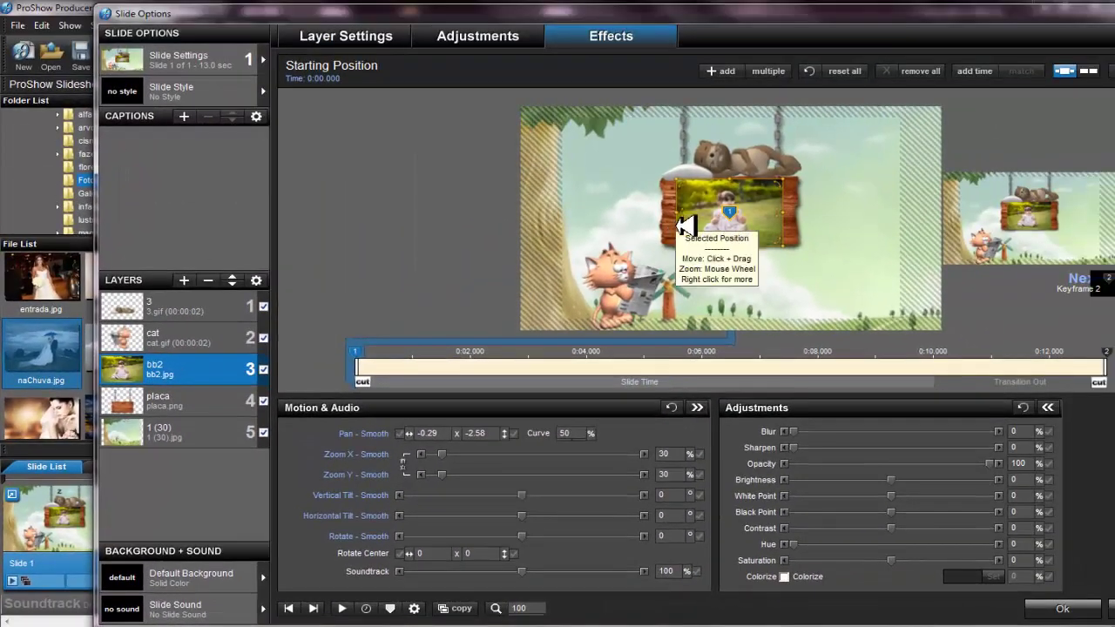
left_click_drag(908, 77, 922, 88)
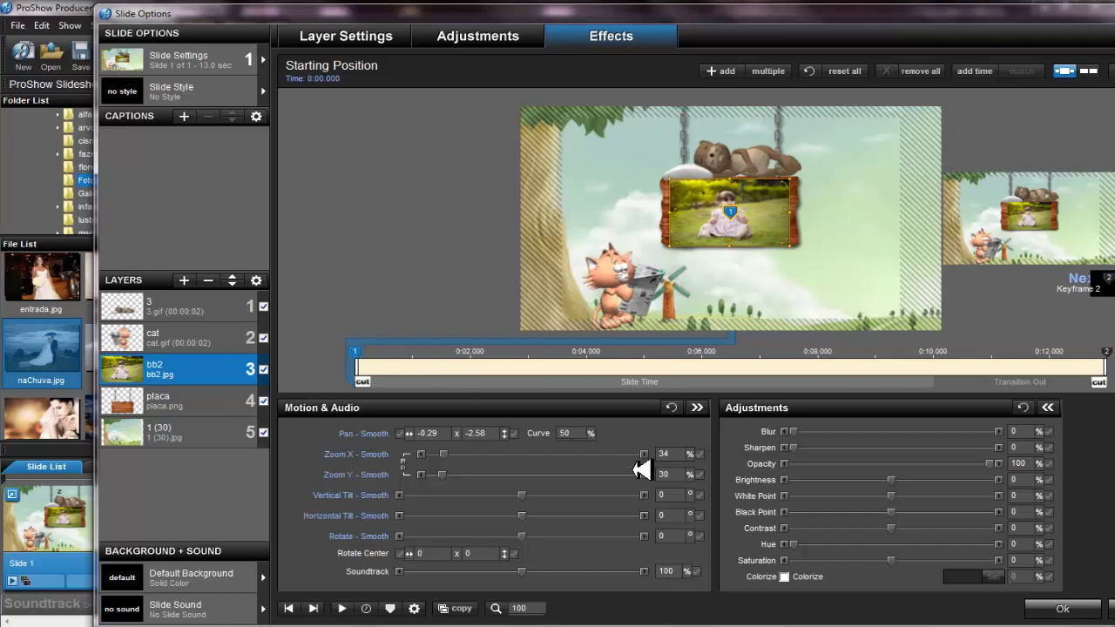
right_click(366, 361)
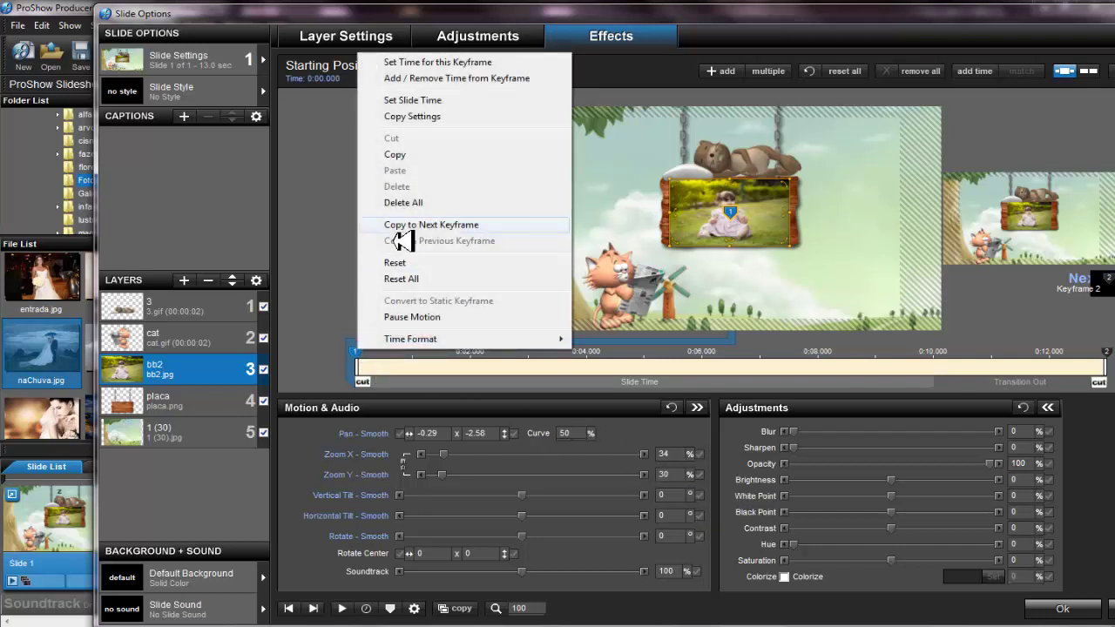
left_click(388, 219)
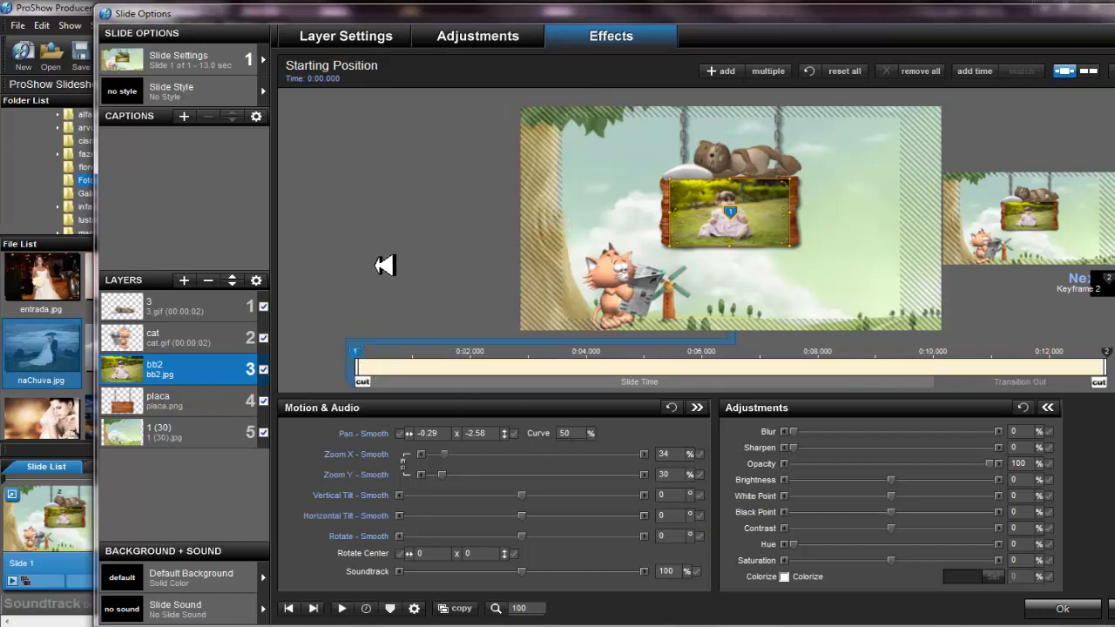
Duplicate the bb2 layer, naming the upper copy foto1 and the lower one foto2.
right_click(195, 373)
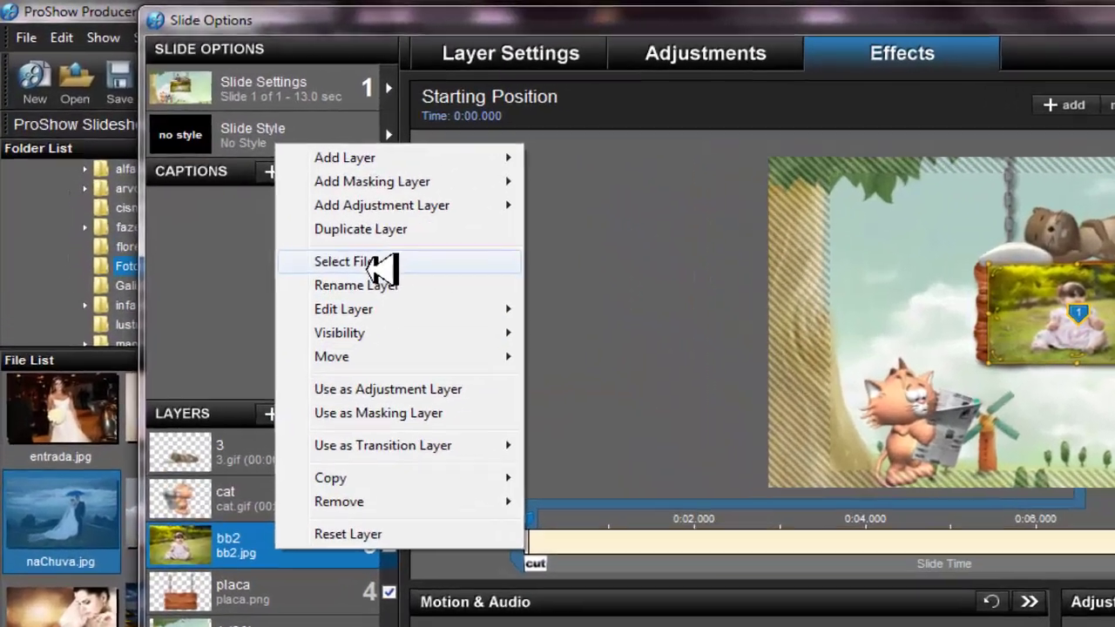
left_click(374, 233)
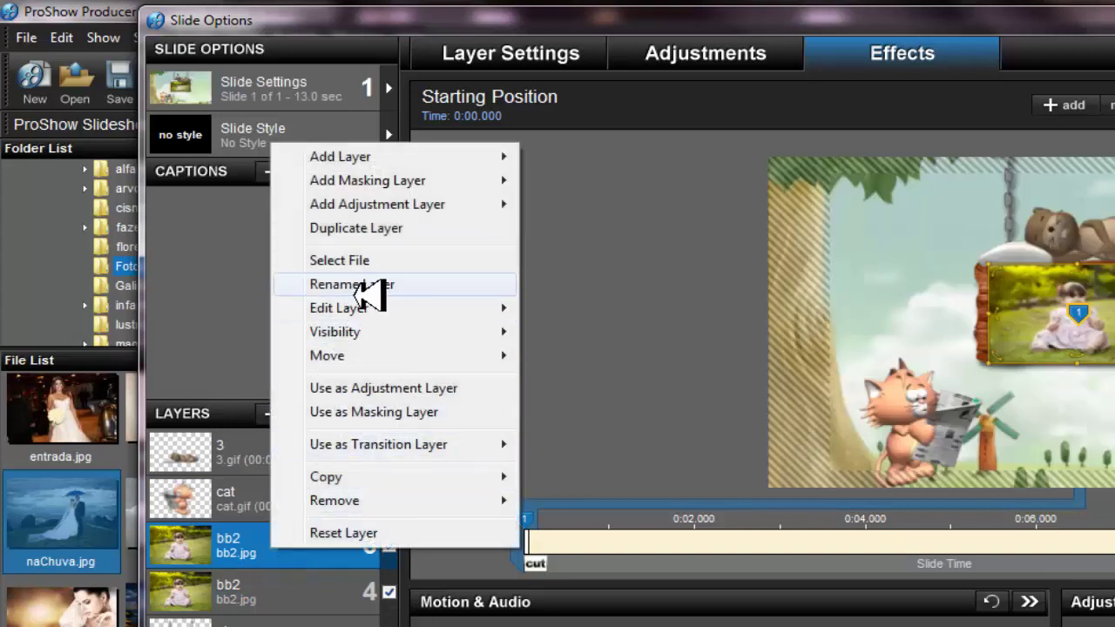
left_click(357, 286)
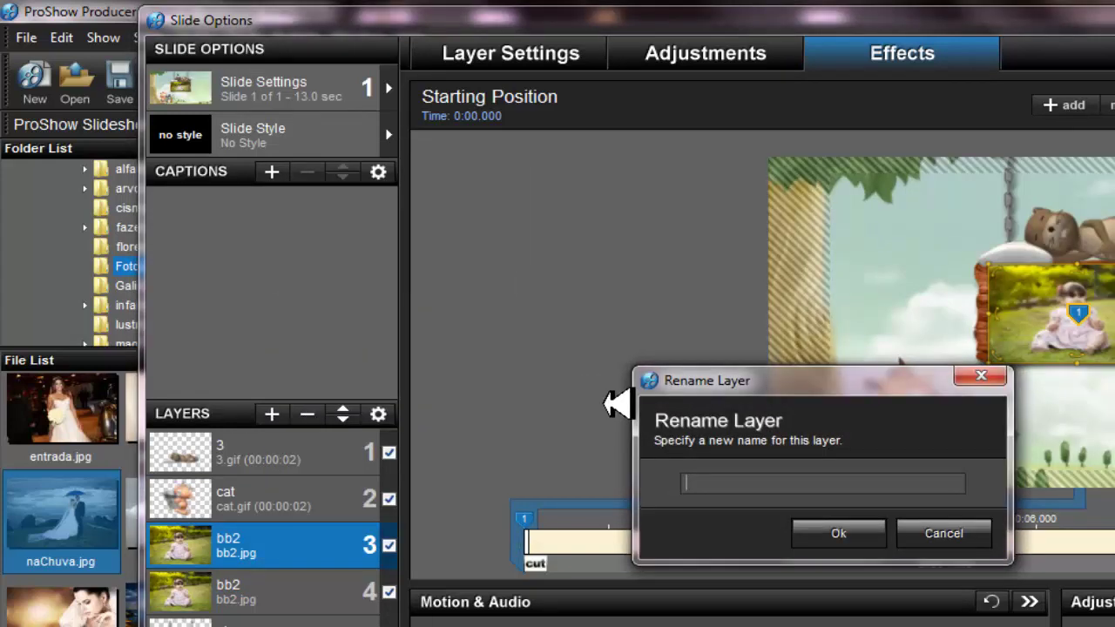
key("Return")
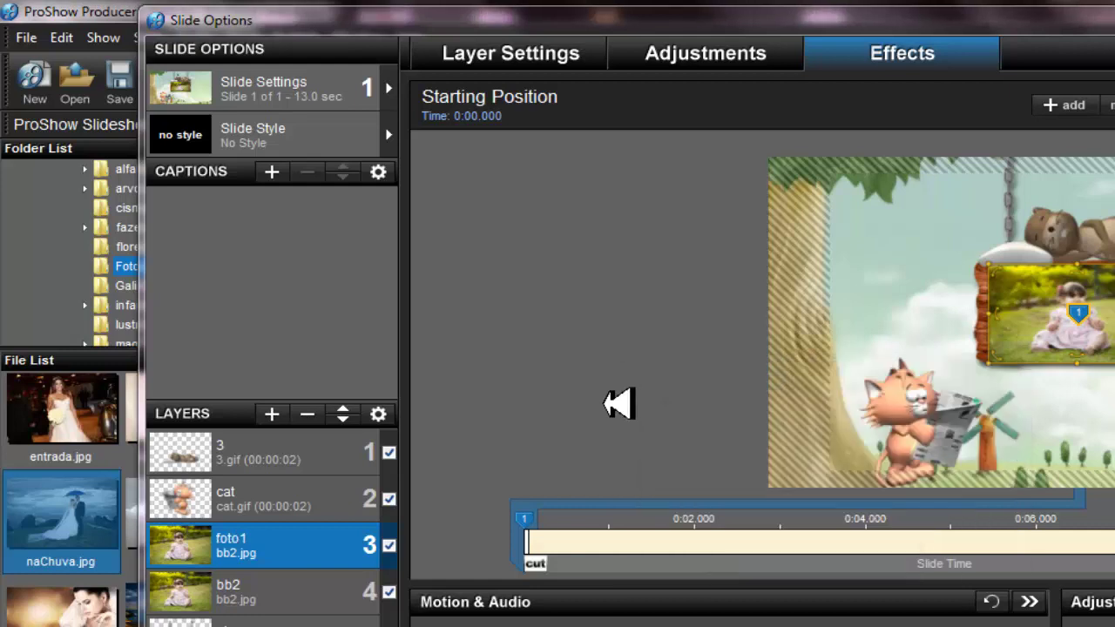
right_click(289, 599)
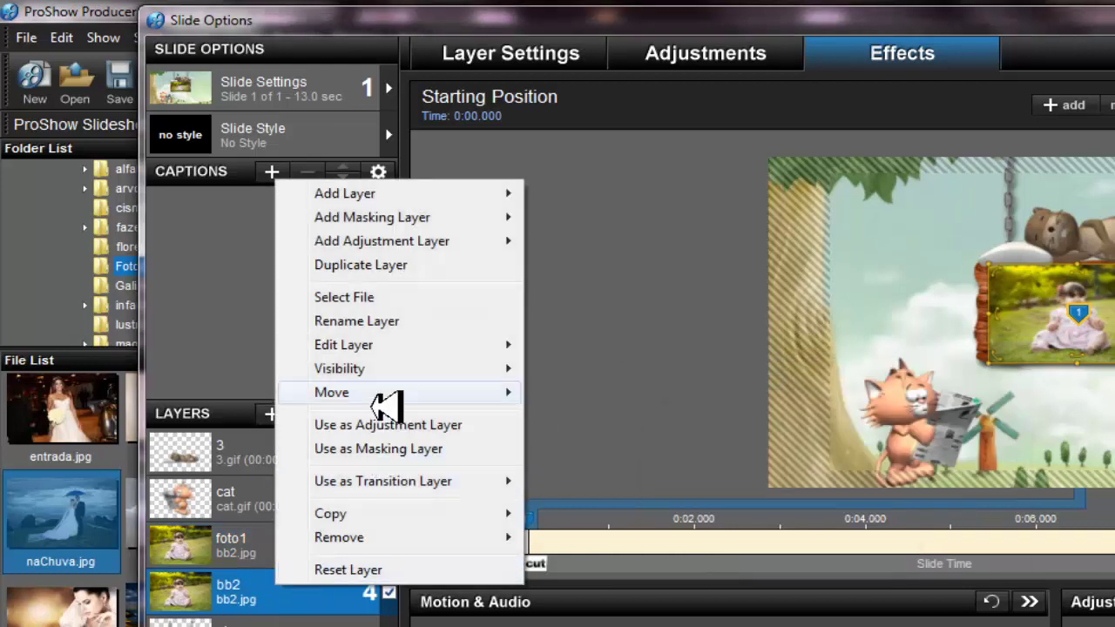
left_click(383, 327)
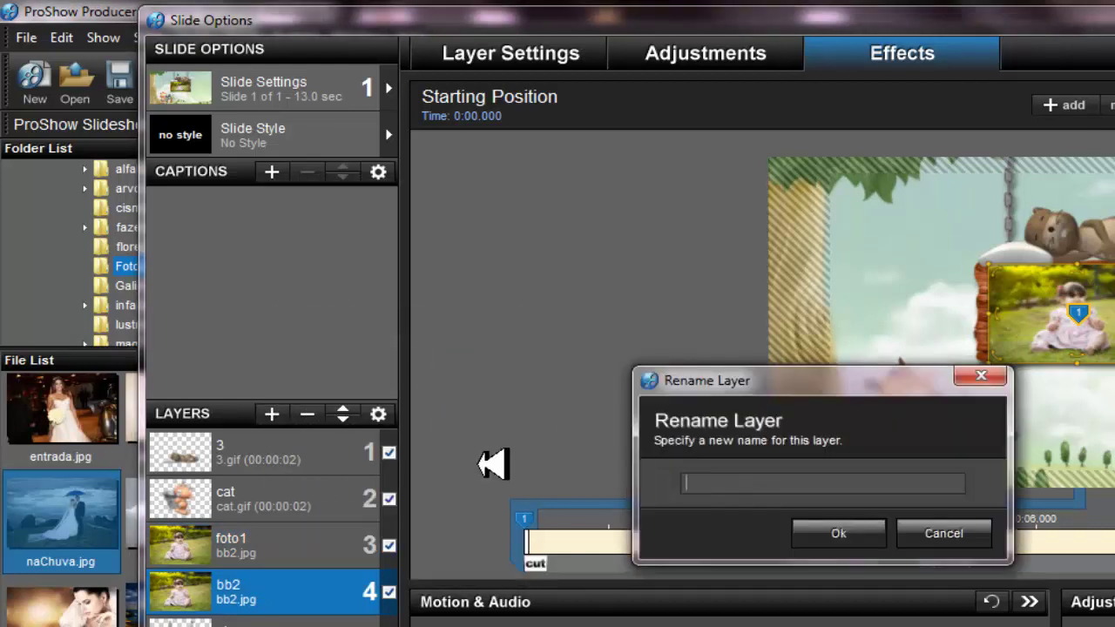
type("foto2")
key("Return")
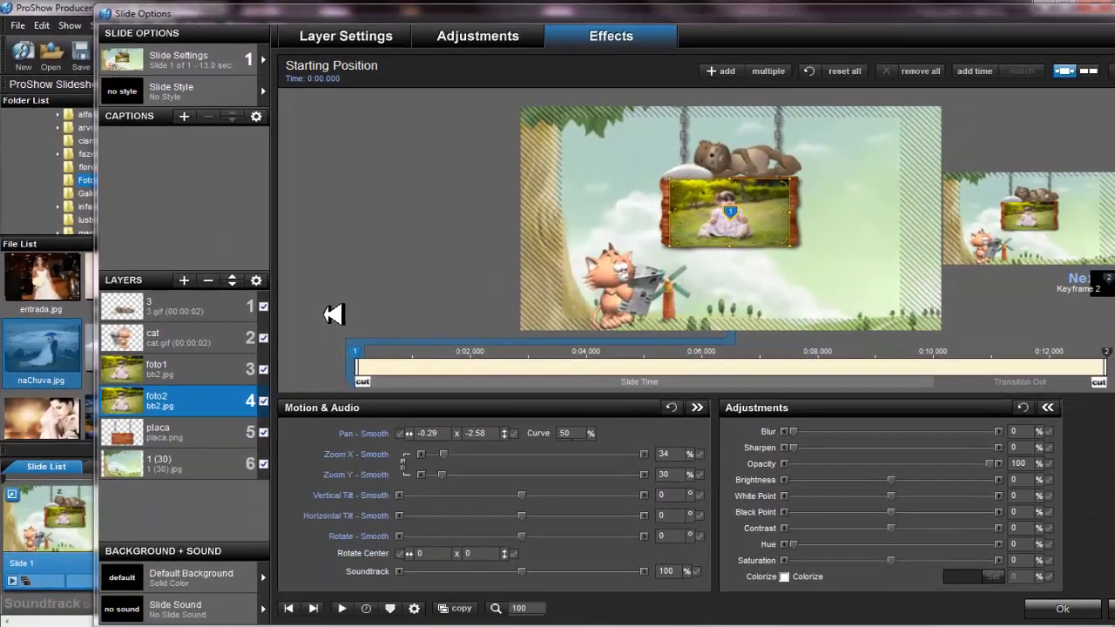
Set the foto1 layer's black point to 100% to turn the photo into a white rectangle.
left_click(209, 376)
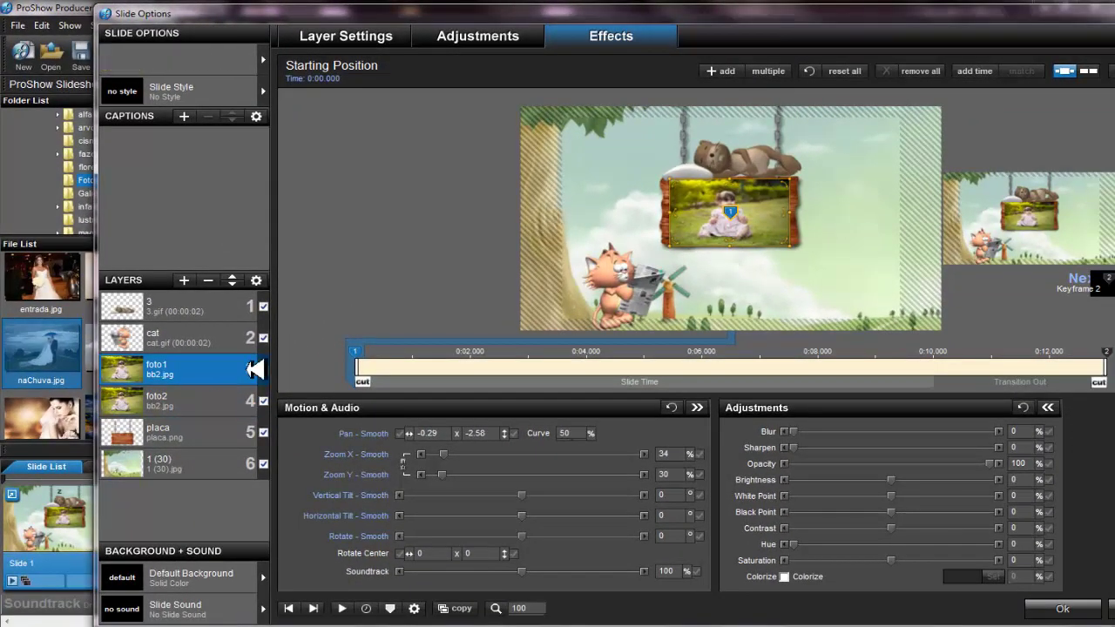
left_click(357, 51)
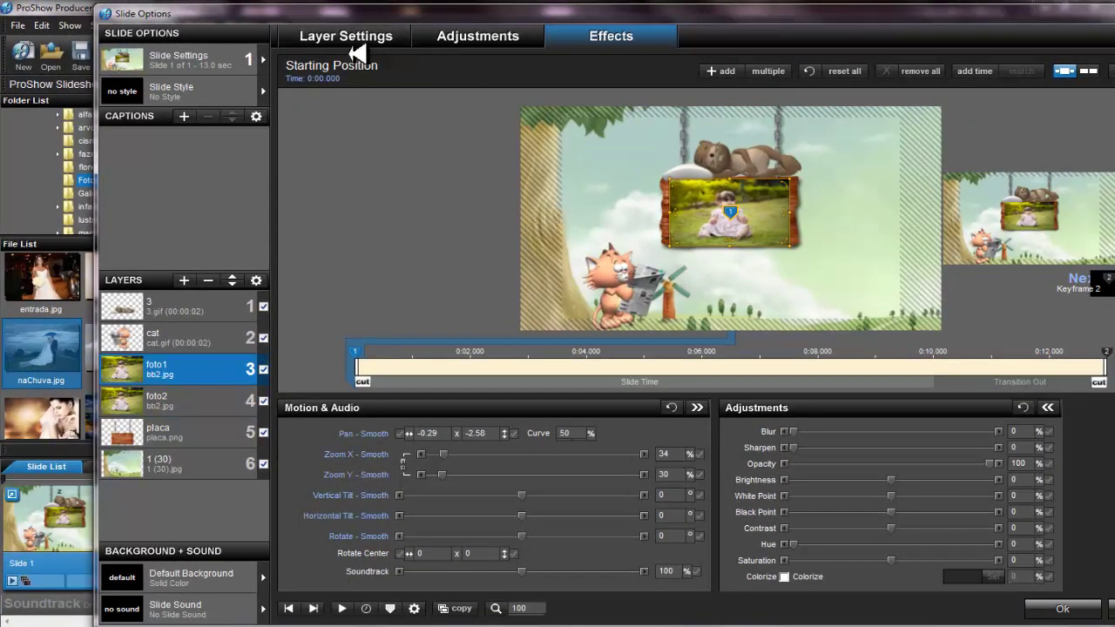
left_click(467, 37)
left_click(659, 505)
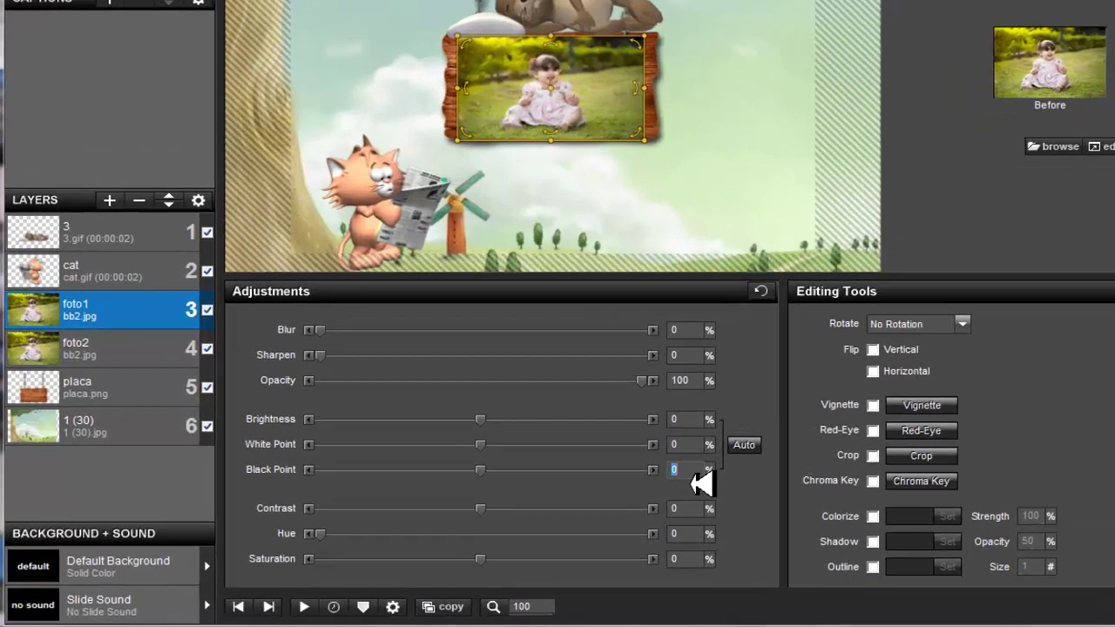
type("1")
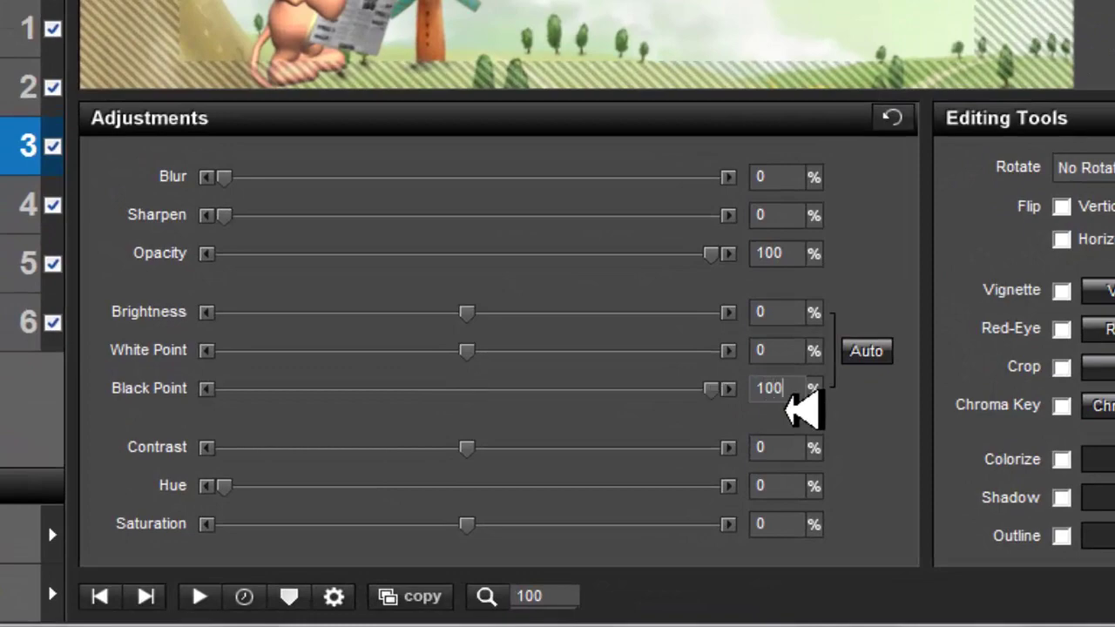
type("00")
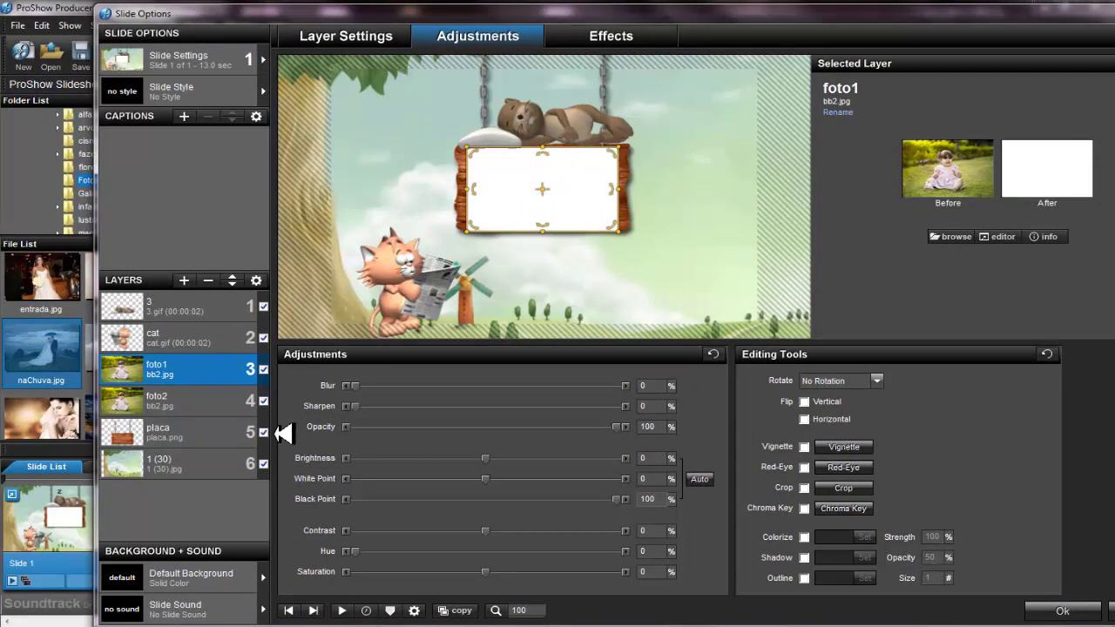
Hide the foto1 layer and apply a transparent rounded-rectangle vignette with a size of 32% to foto2.
left_click(201, 411)
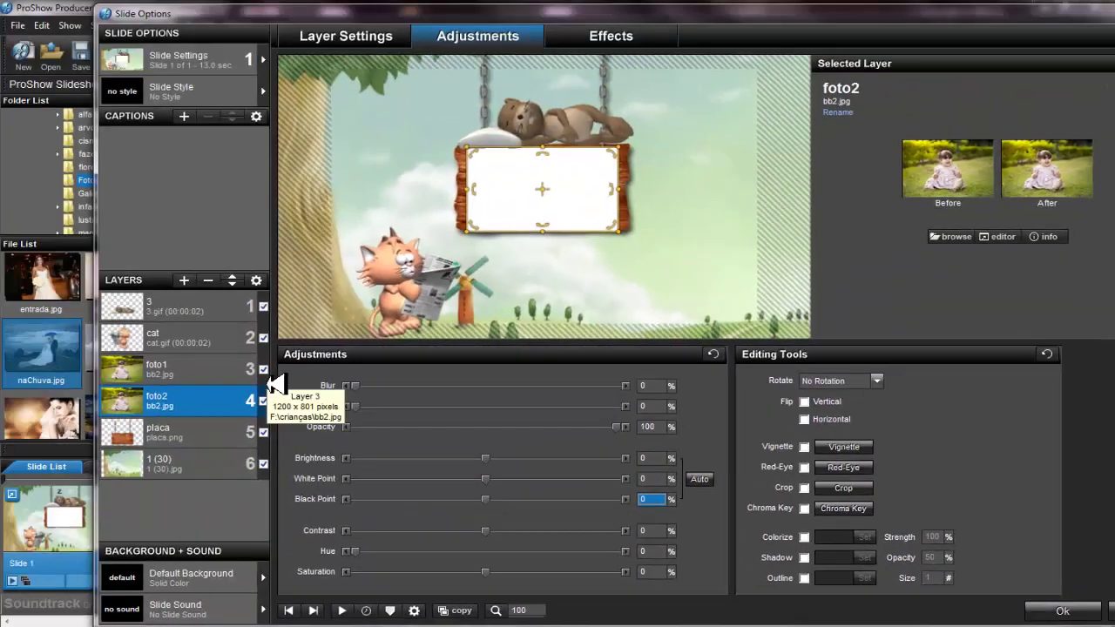
left_click(263, 369)
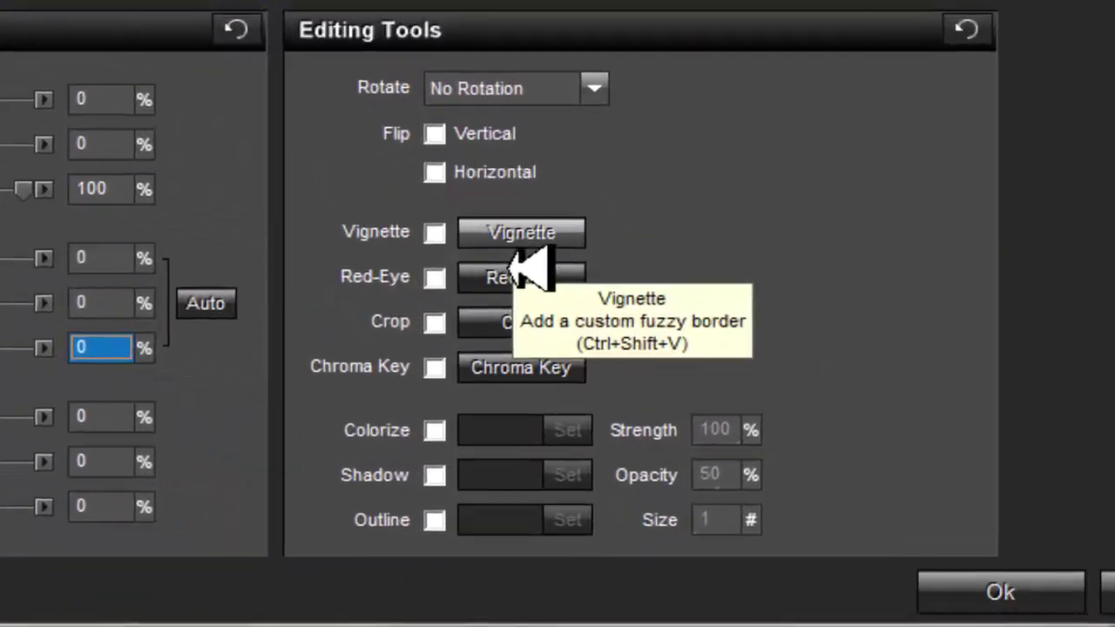
left_click(840, 450)
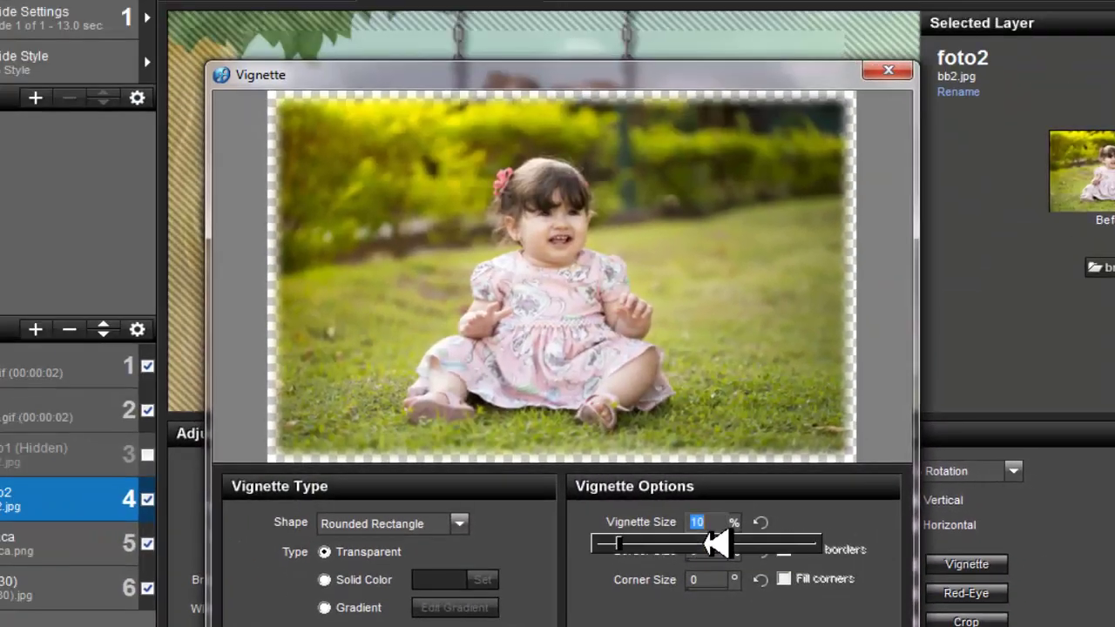
left_click_drag(705, 543, 672, 566)
key("Return")
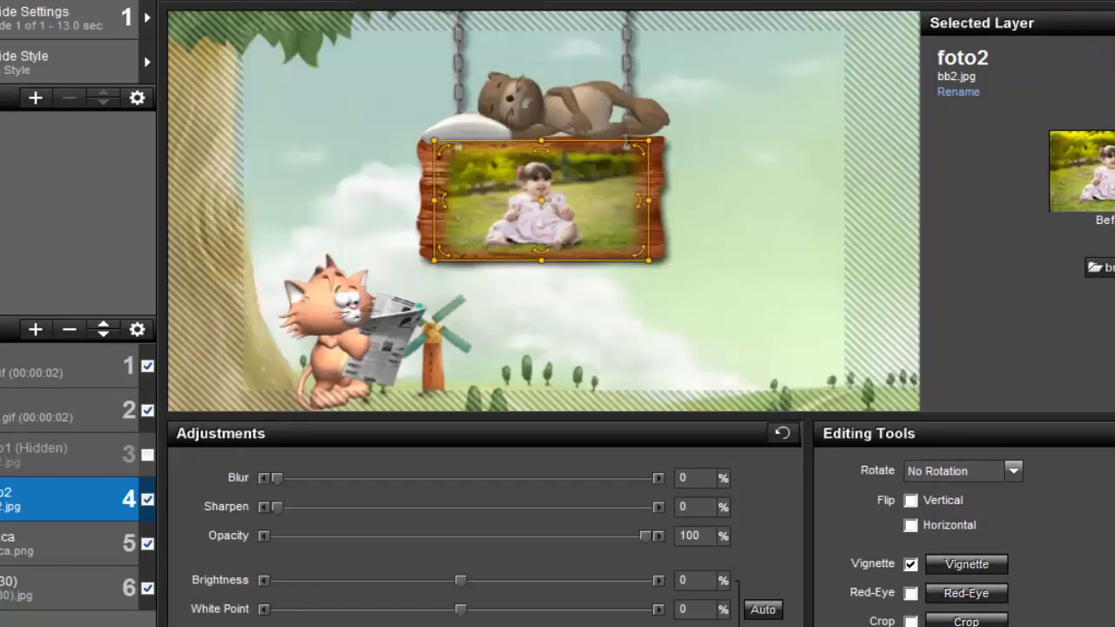
left_click(965, 566)
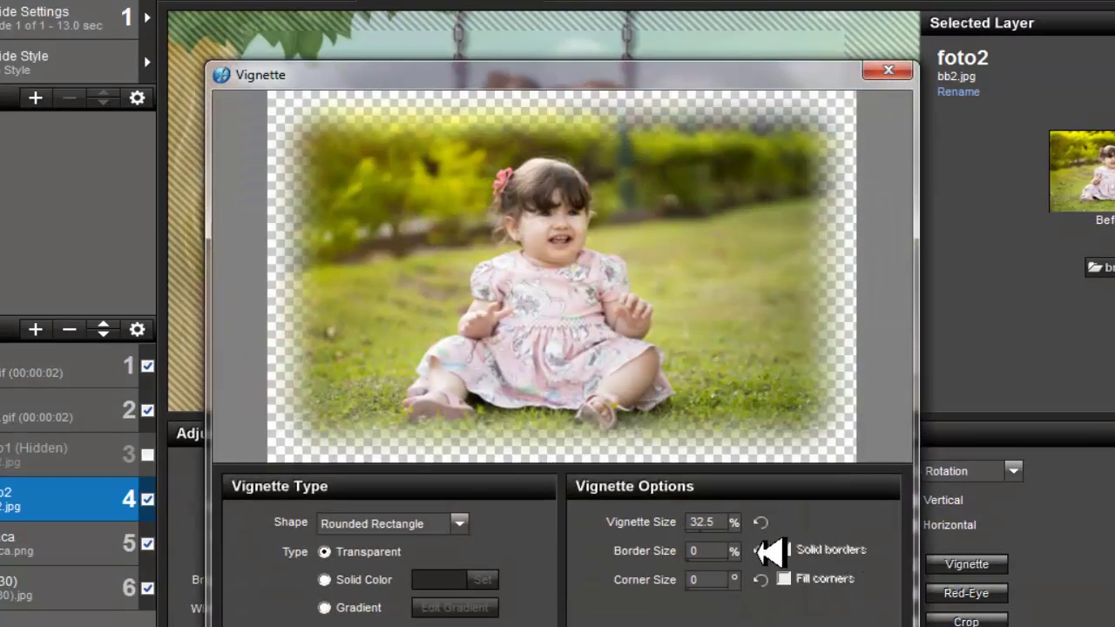
left_click(724, 540)
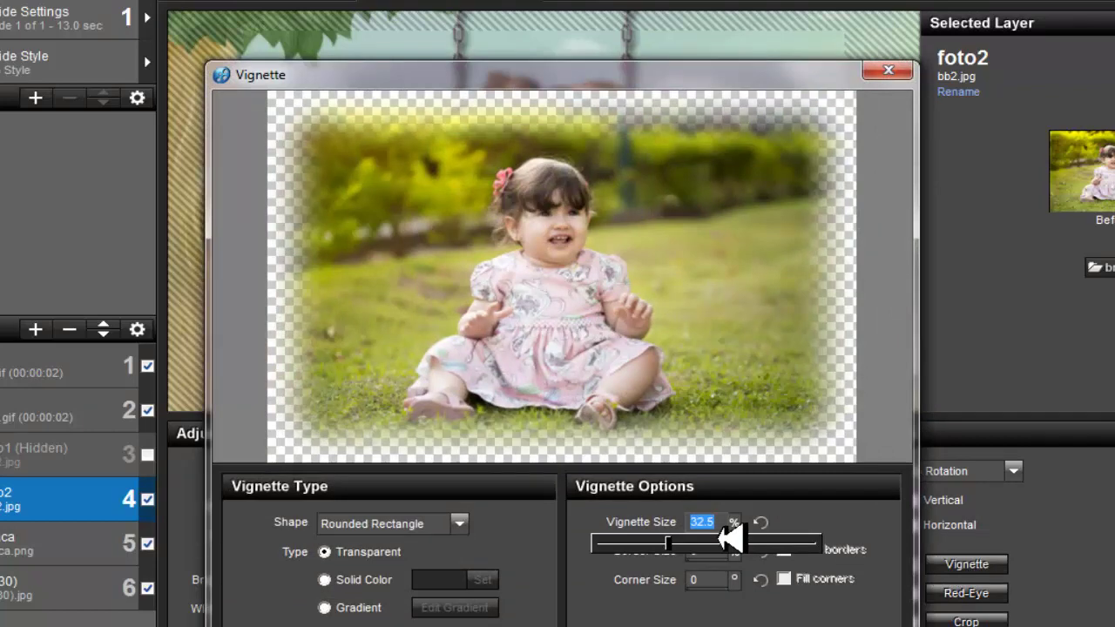
type("32")
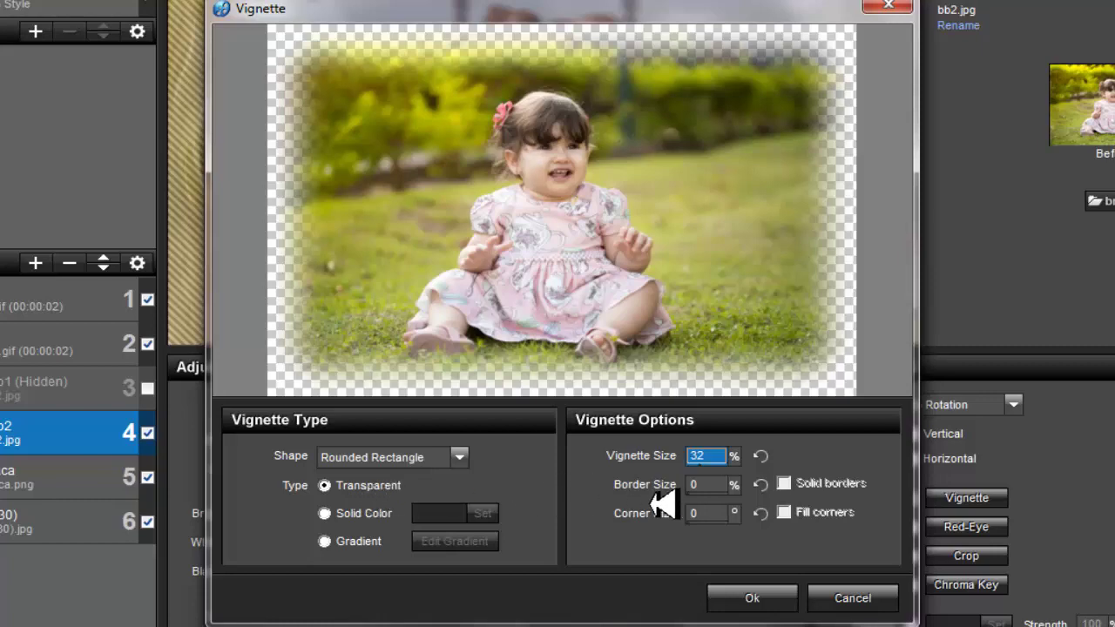
left_click(747, 600)
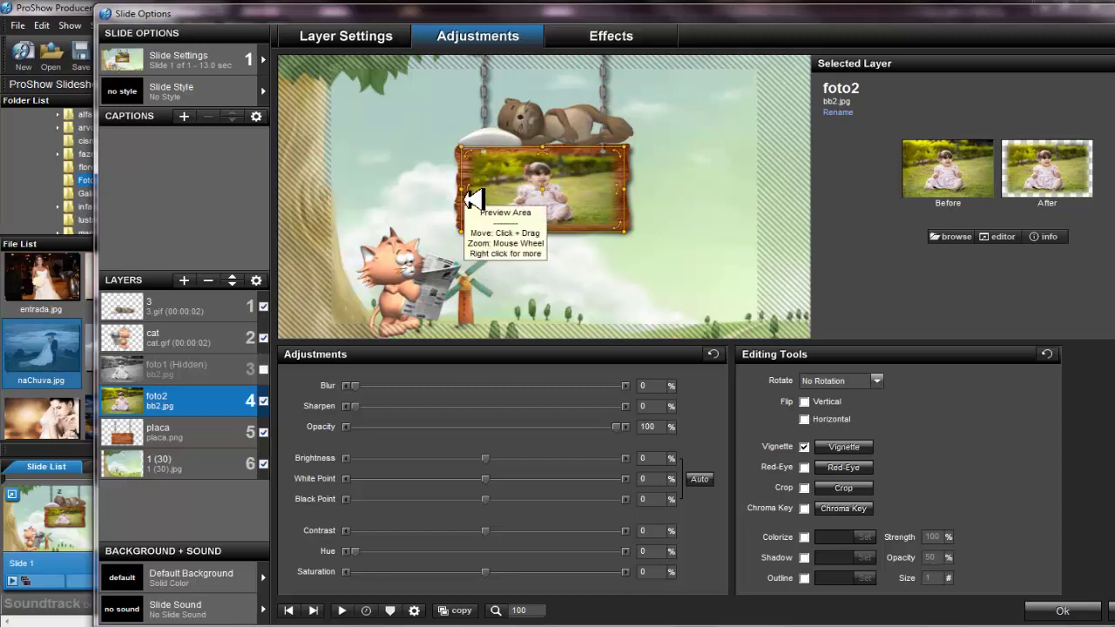
Widen the foto2 photo to 39% Zoom X across the wooden board, and show the foto1 layer again.
scroll(471, 199, "up", 1)
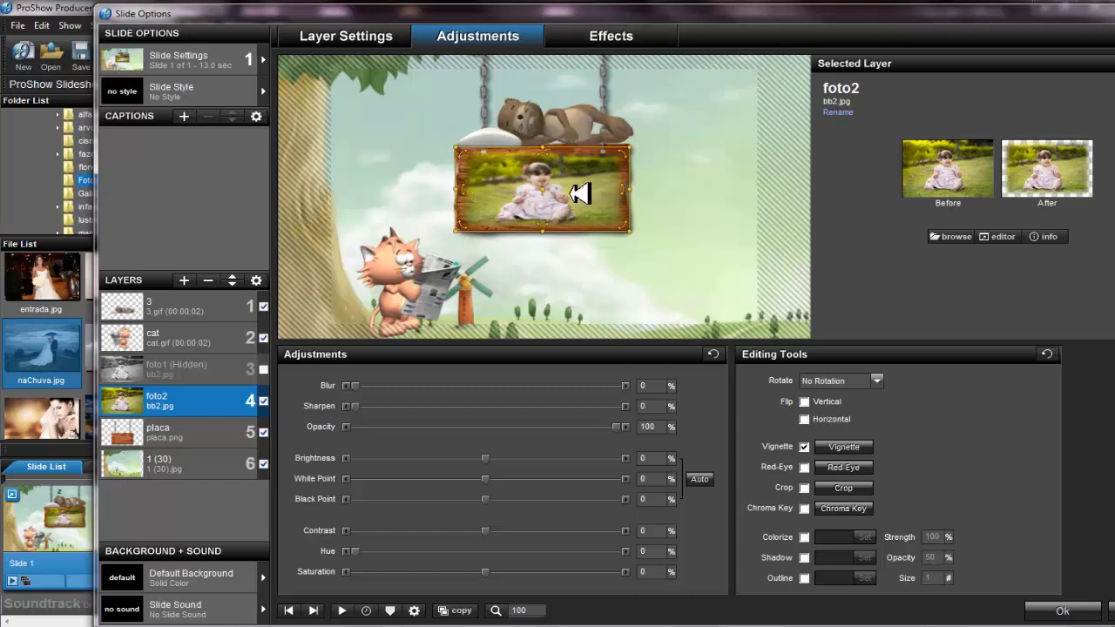
left_click(264, 369)
left_click(209, 376)
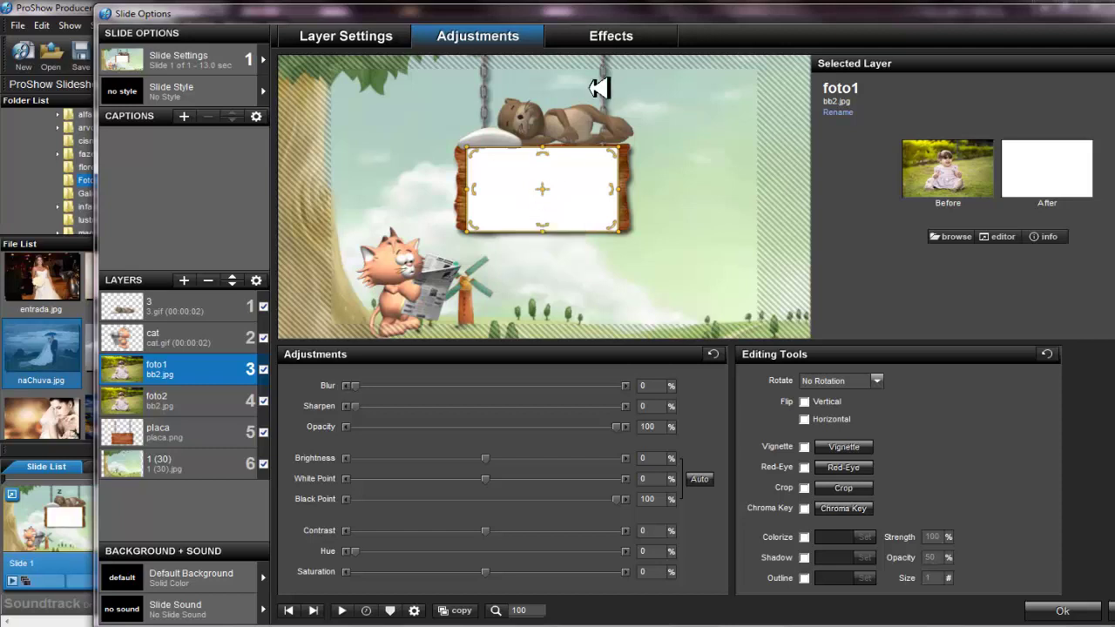
Set foto1's Zoom X to 39% in the starting keyframe to match foto2, and copy the settings to the next keyframe.
left_click(600, 40)
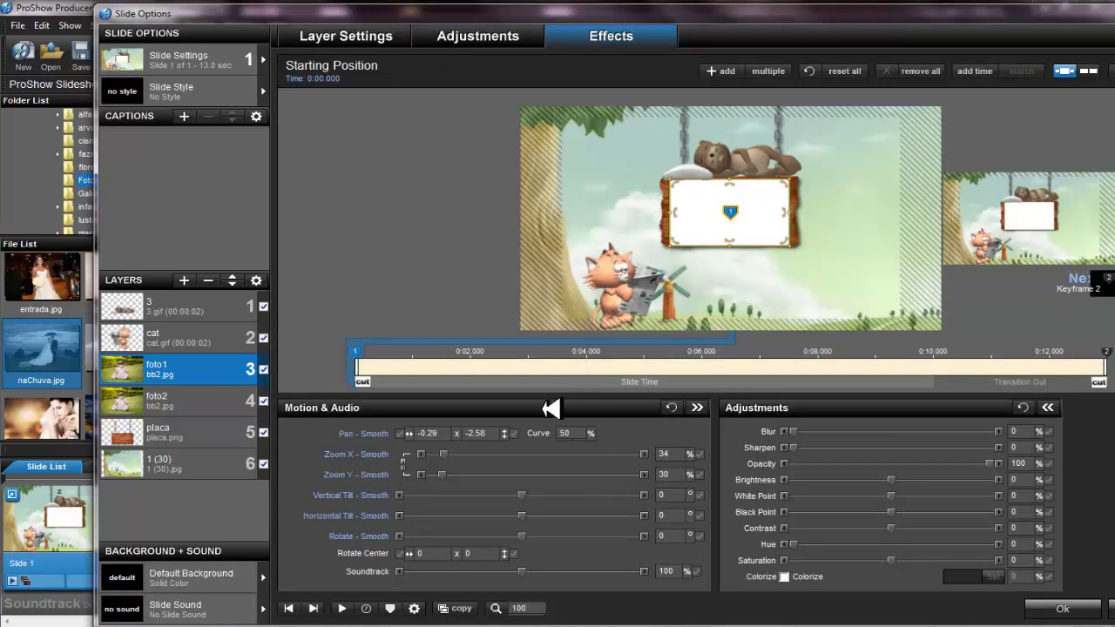
left_click(207, 417)
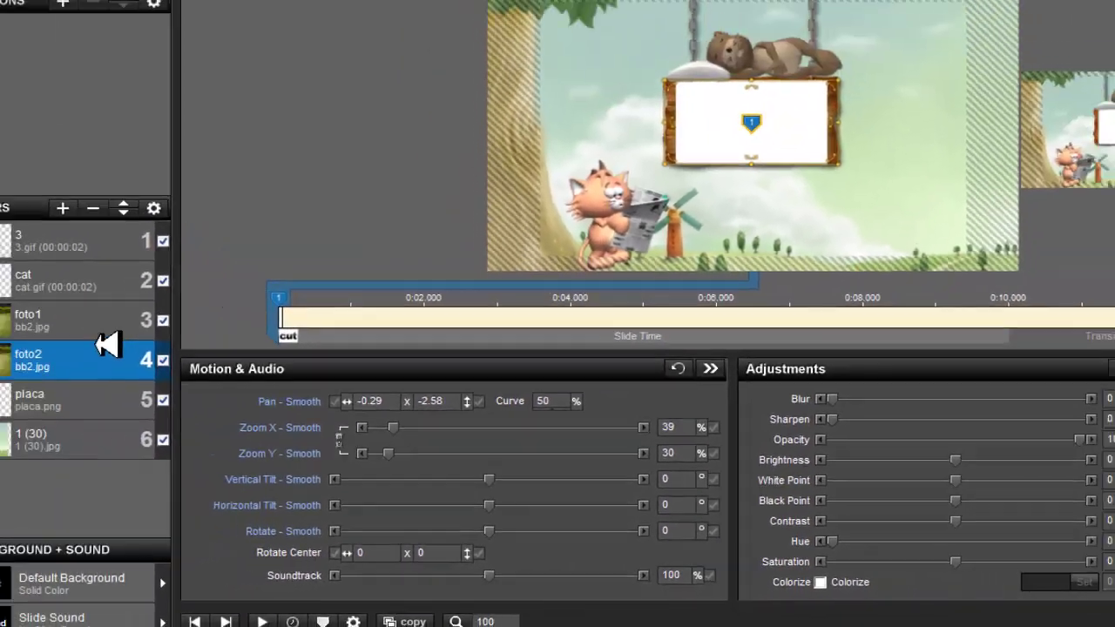
left_click(56, 304)
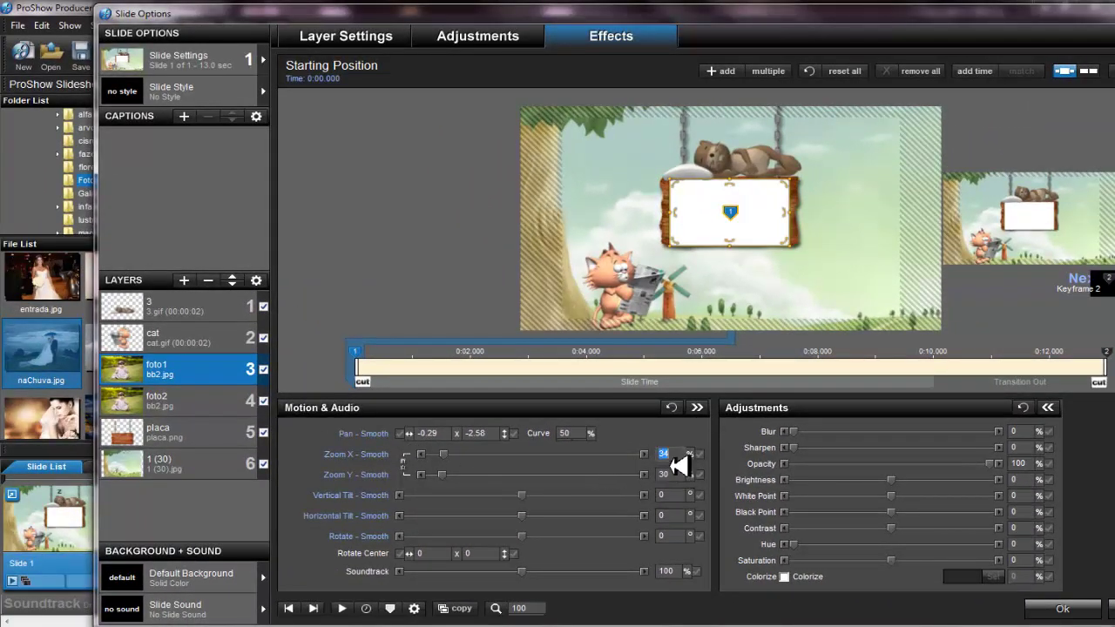
type("39")
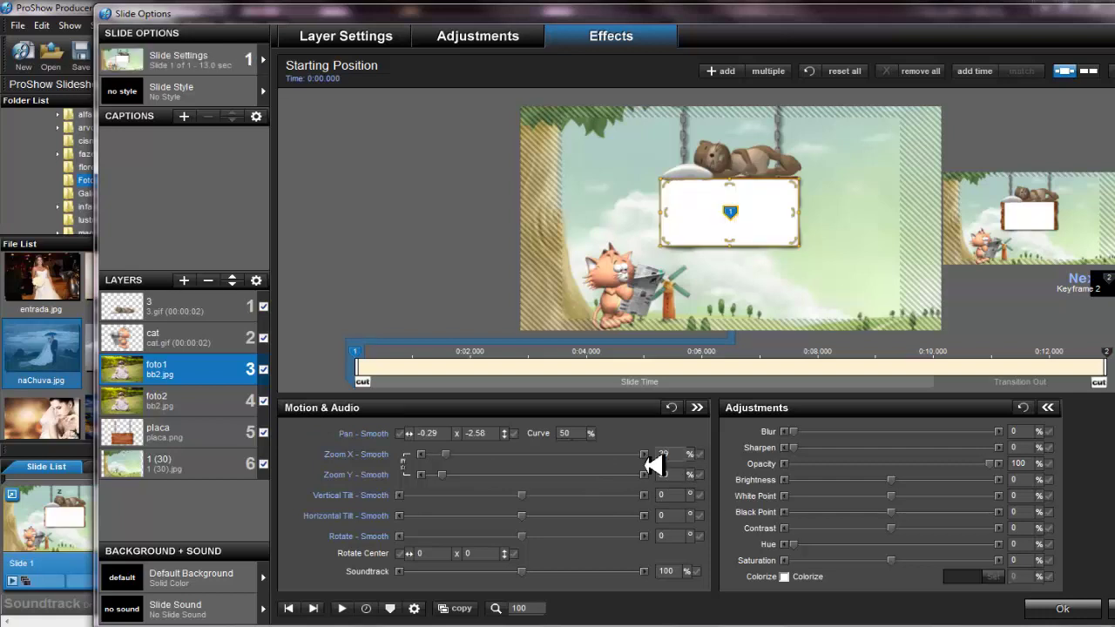
right_click(364, 360)
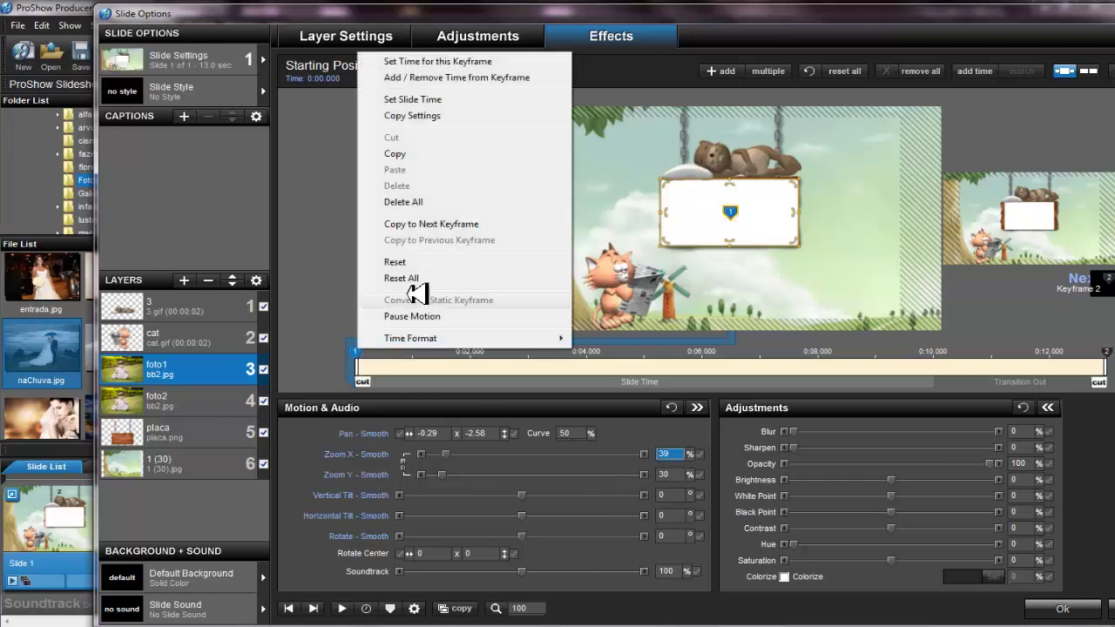
left_click(433, 226)
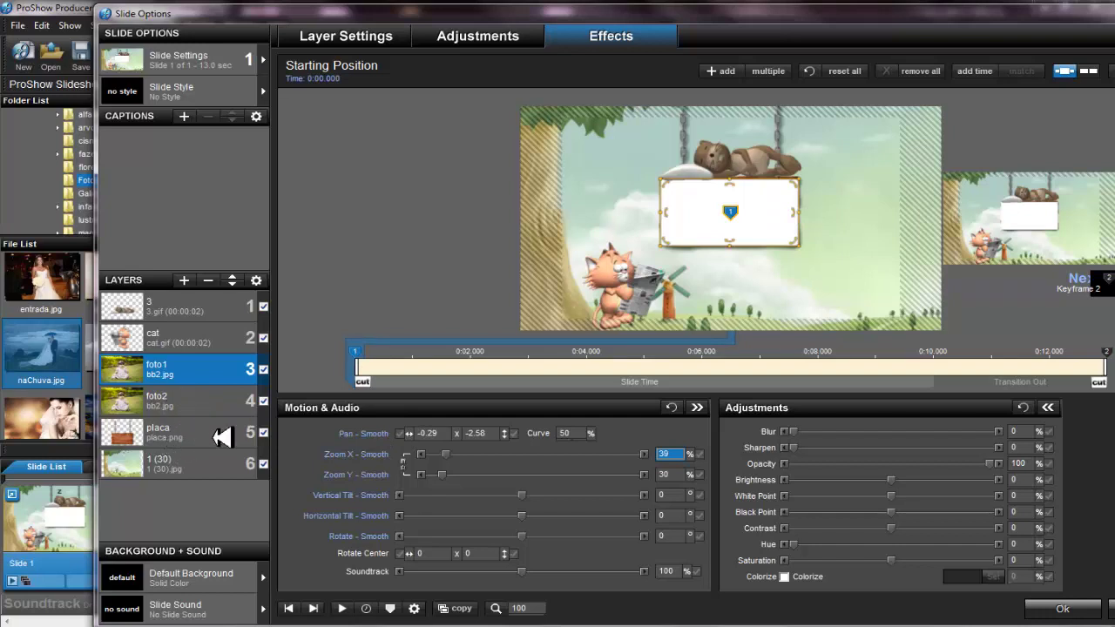
Add a keyframe to the foto1 layer and set its time to 2 seconds.
double_click(479, 367)
left_click(342, 84)
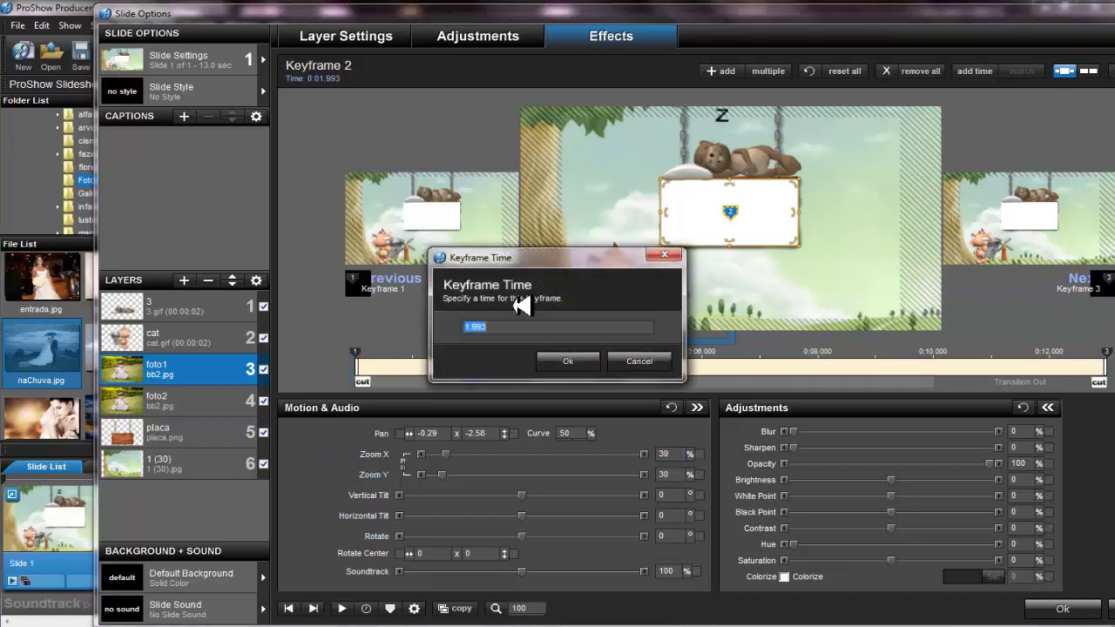
type("2")
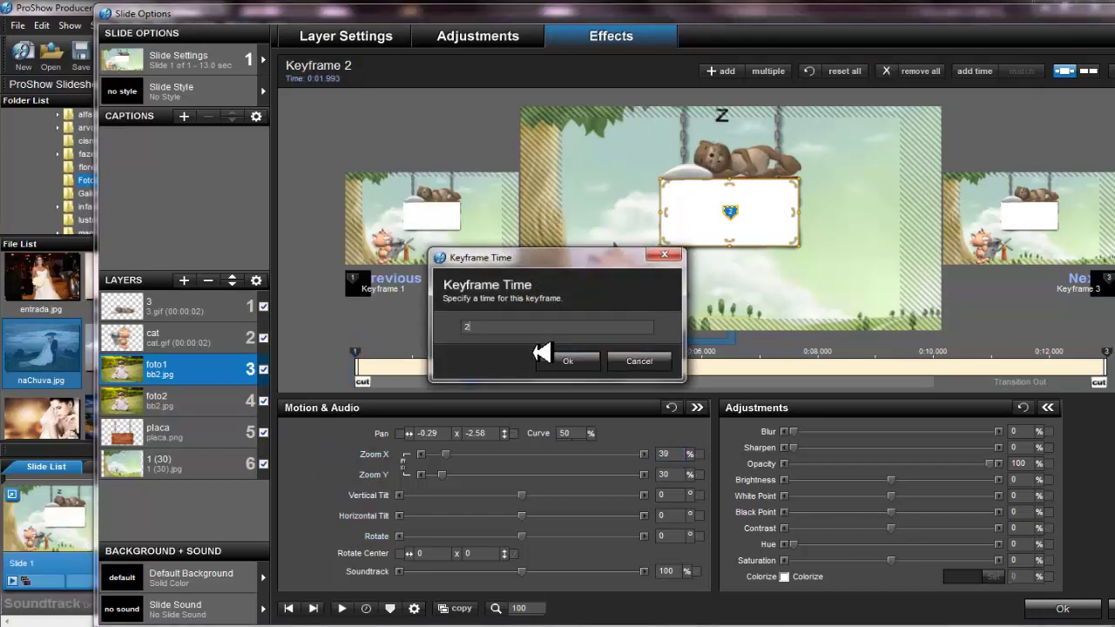
left_click(567, 363)
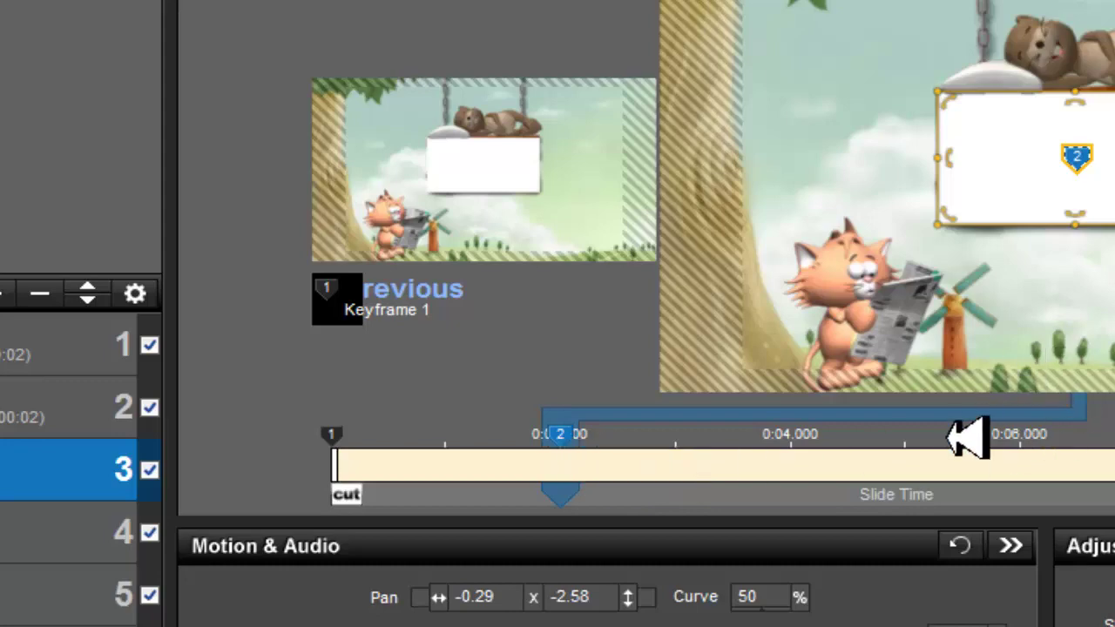
Add a third keyframe to foto1 and set its time to 4 seconds.
double_click(793, 468)
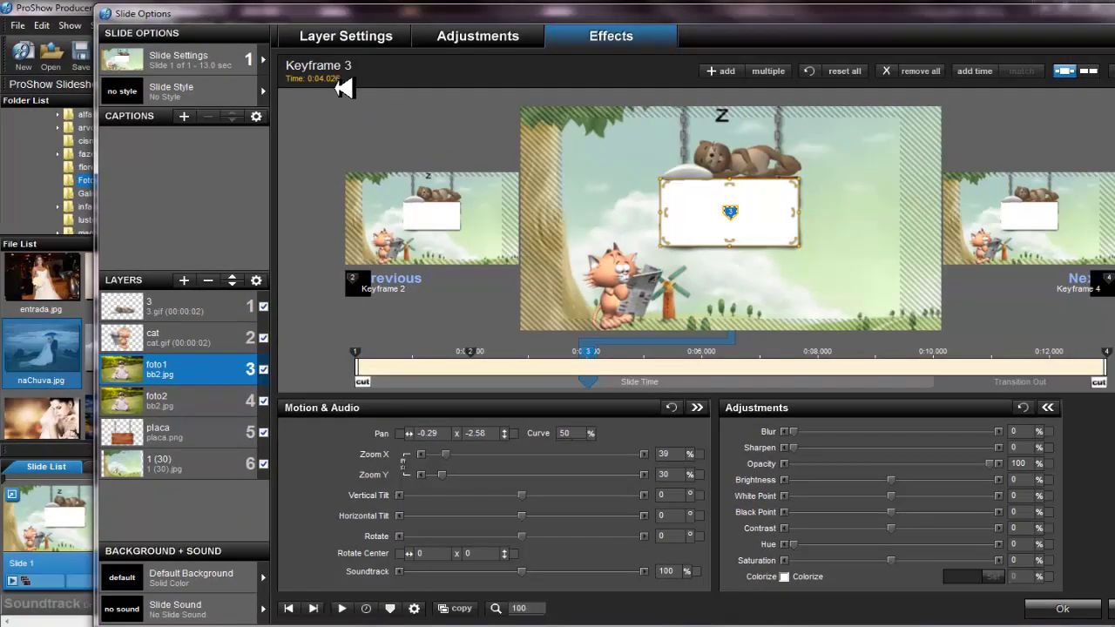
left_click(322, 80)
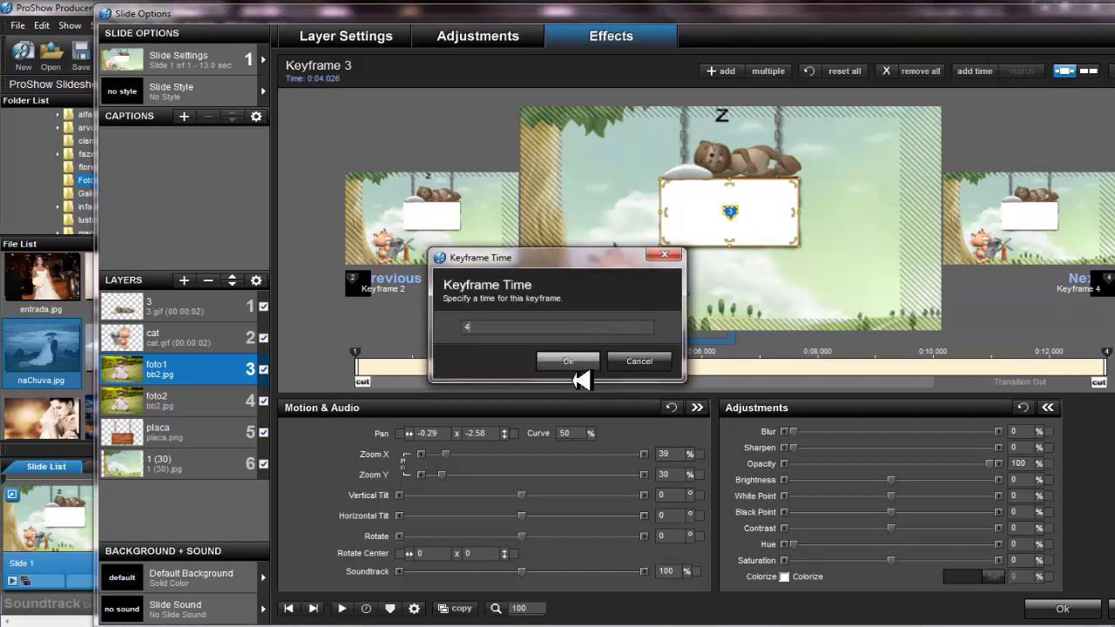
left_click(567, 361)
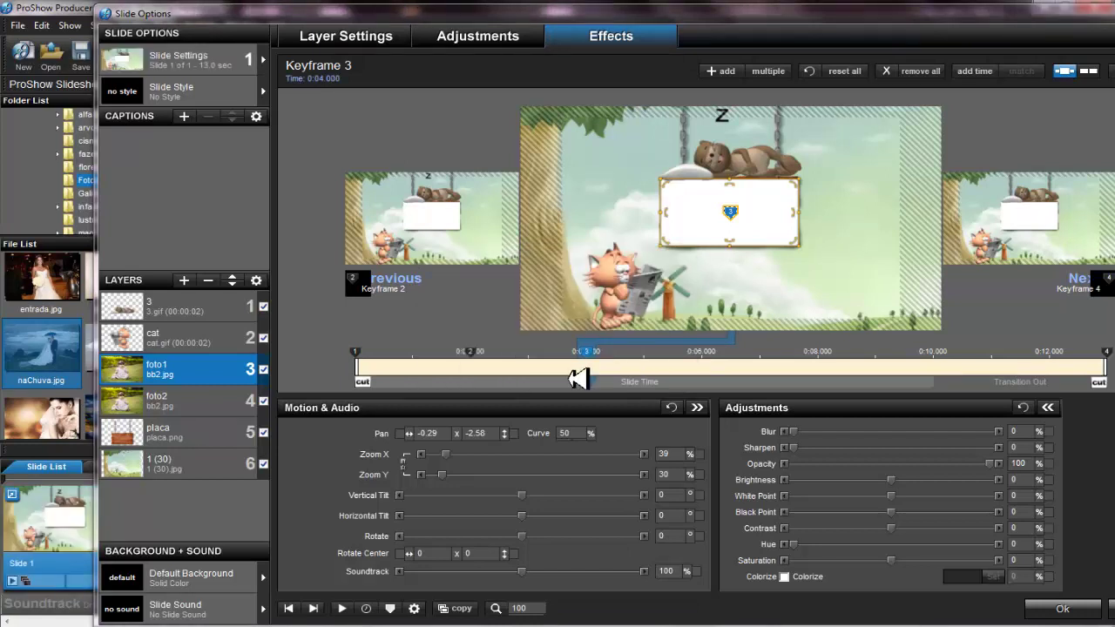
Set the time of foto1's last keyframe to 5.5 seconds.
left_click(1107, 364)
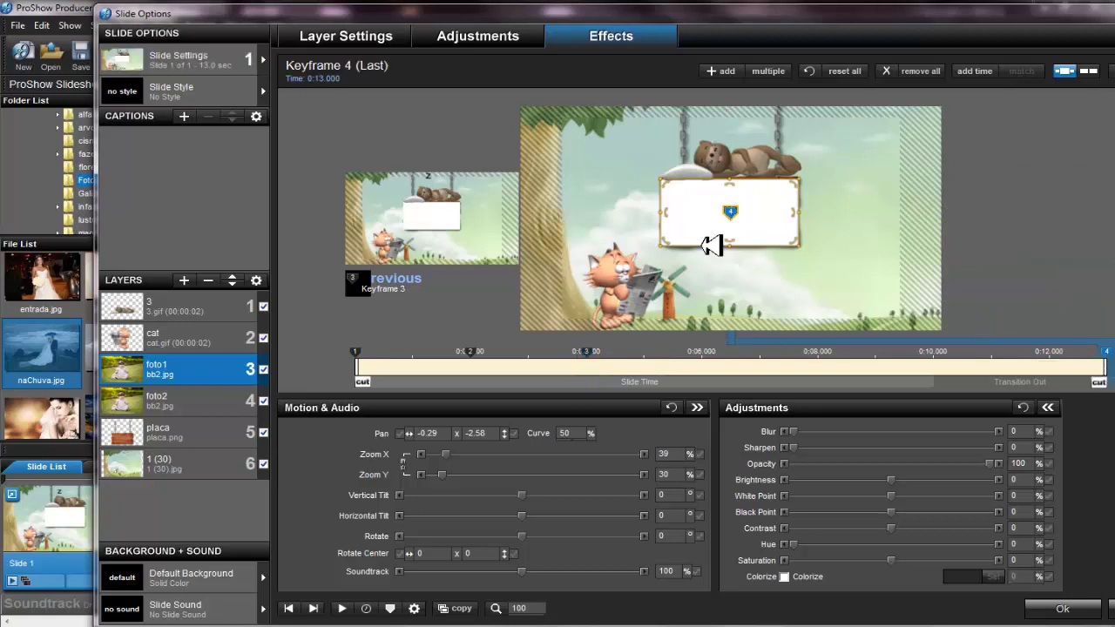
left_click(337, 91)
type("5")
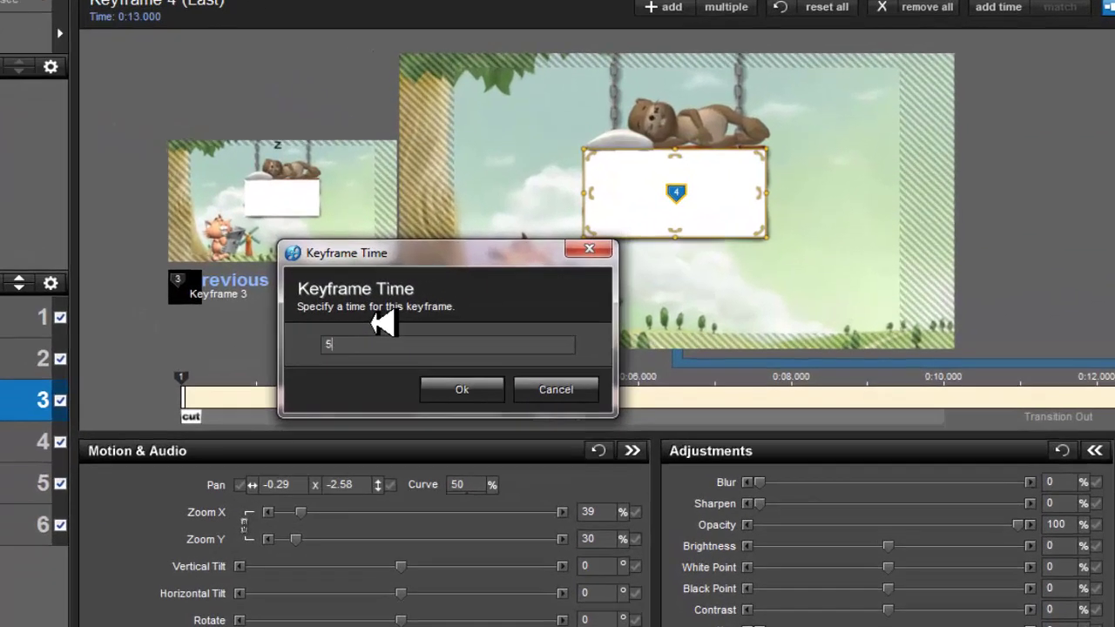
type(".5")
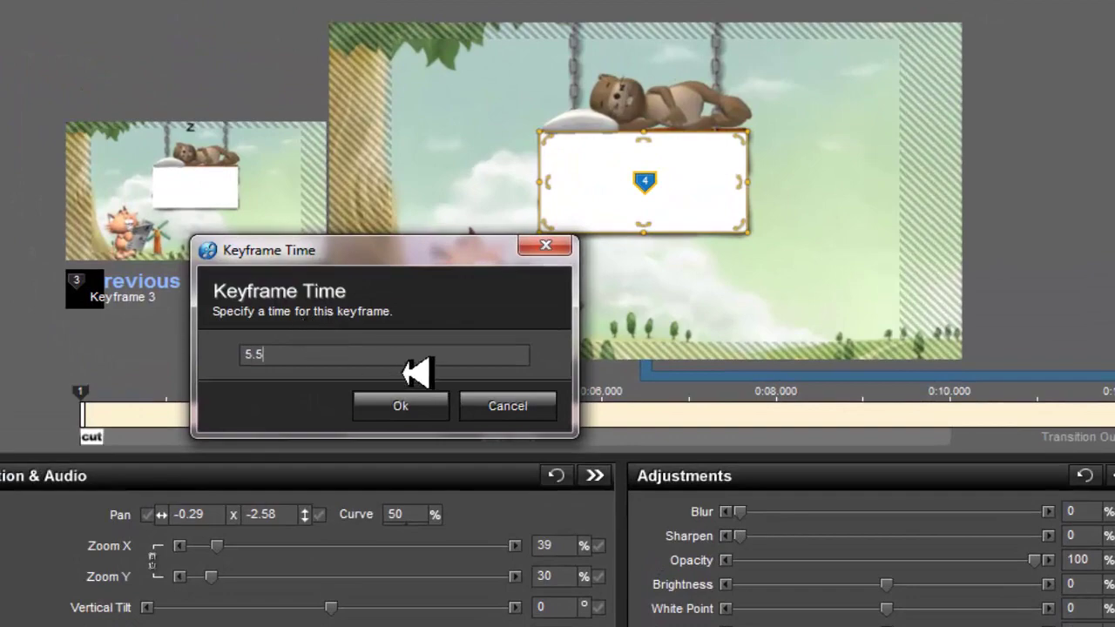
left_click(403, 409)
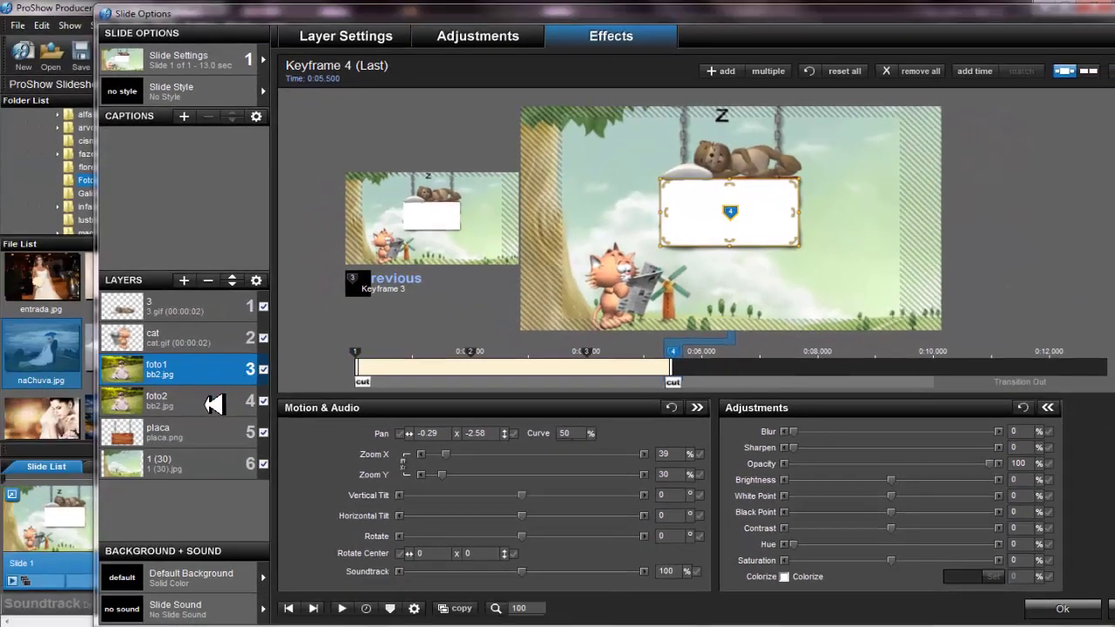
Rotate the foto1 layer to -60° in its first keyframe.
left_click(213, 409)
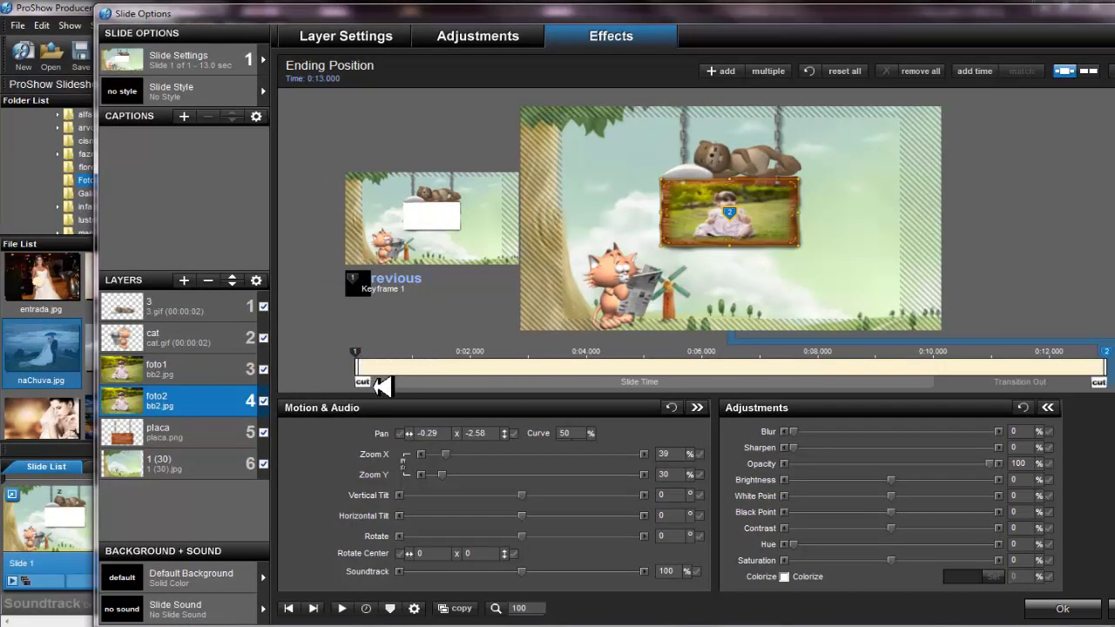
left_click(199, 381)
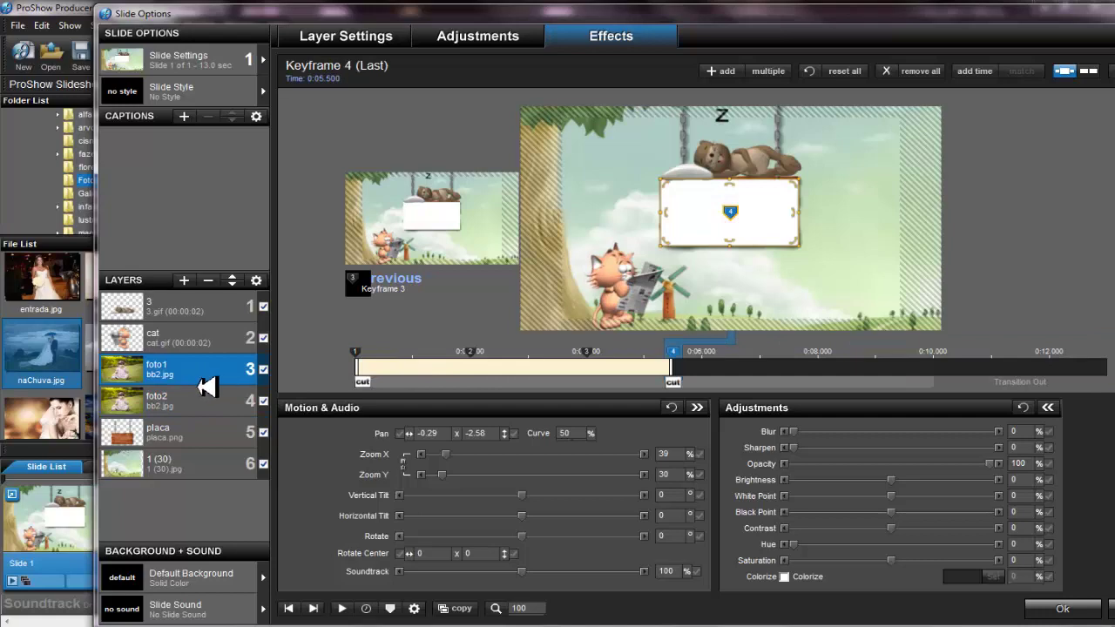
left_click(355, 381)
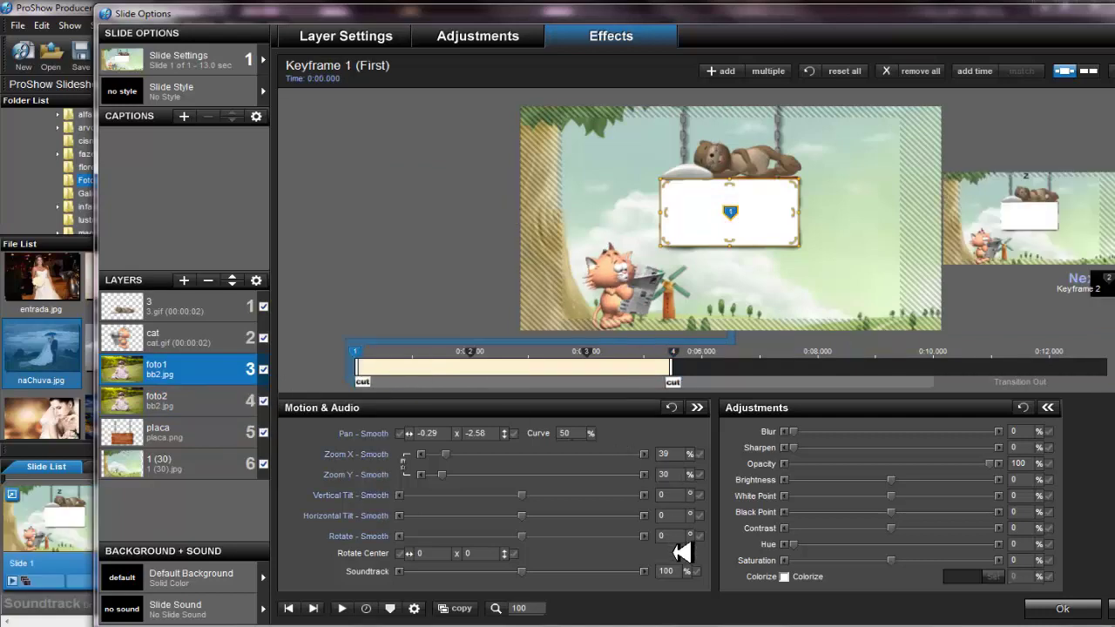
type("-6")
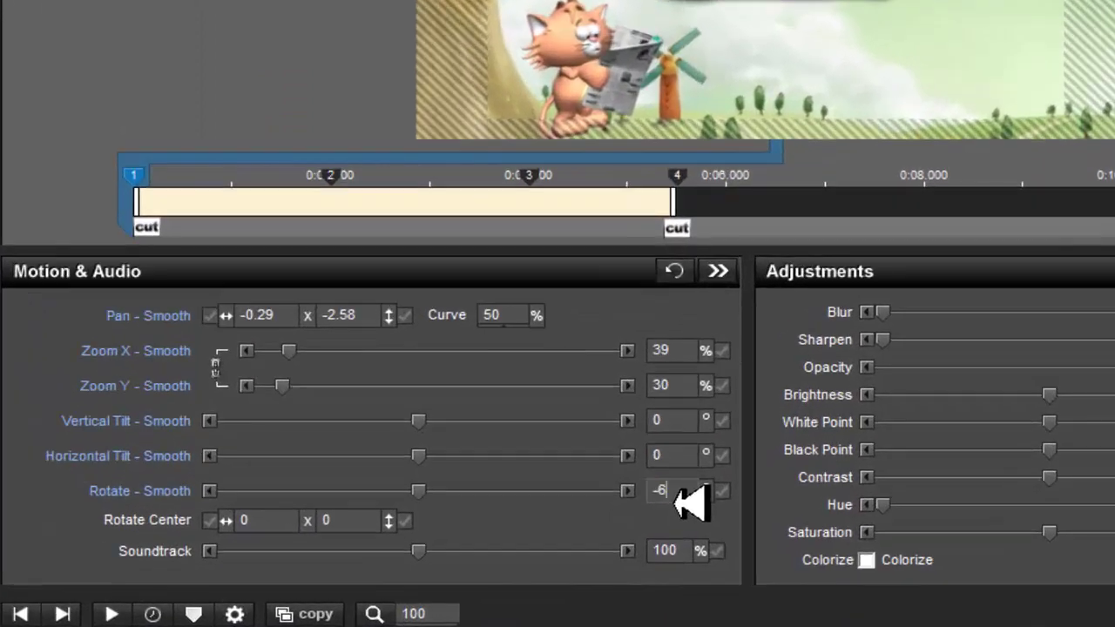
type("0")
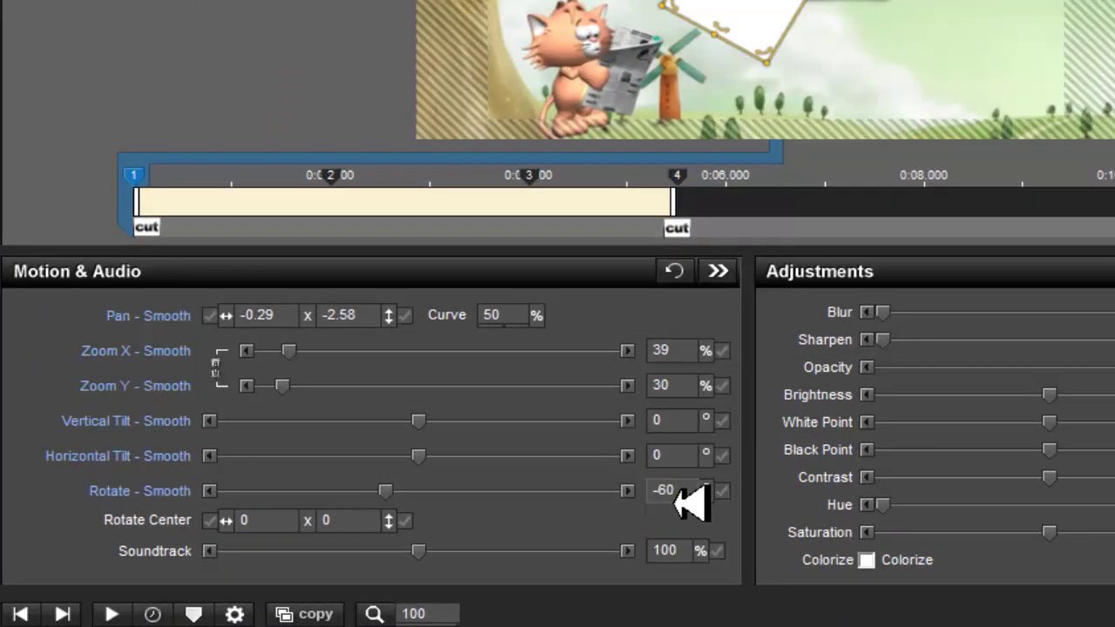
Copy the first keyframe's settings of foto1 to its second, third and last keyframes one after another.
left_click(330, 176)
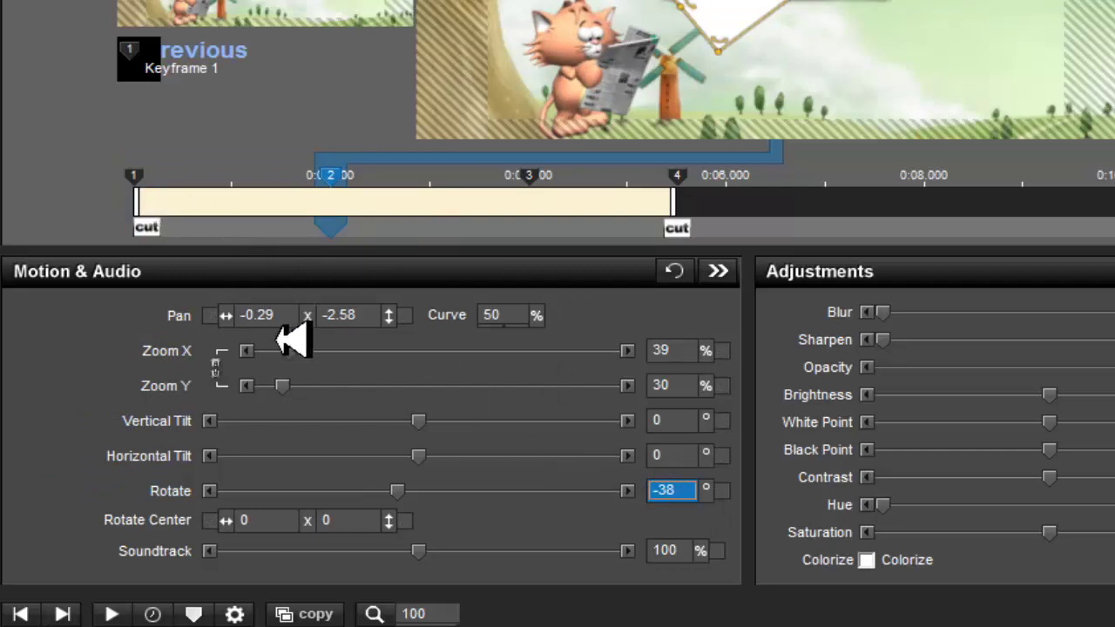
left_click(161, 190)
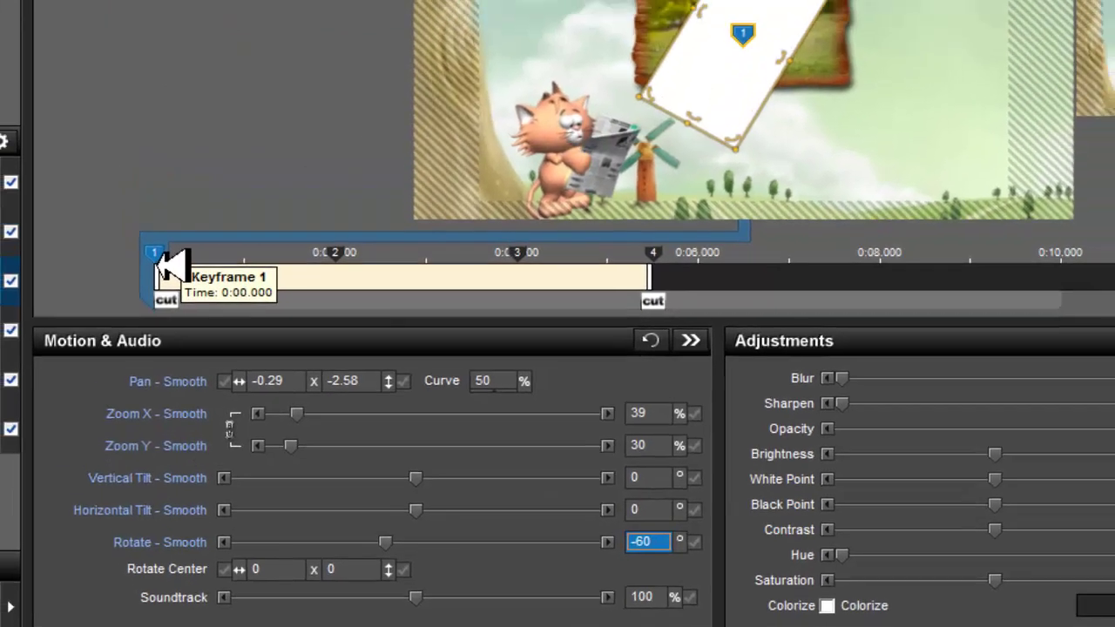
right_click(162, 189)
left_click(296, 242)
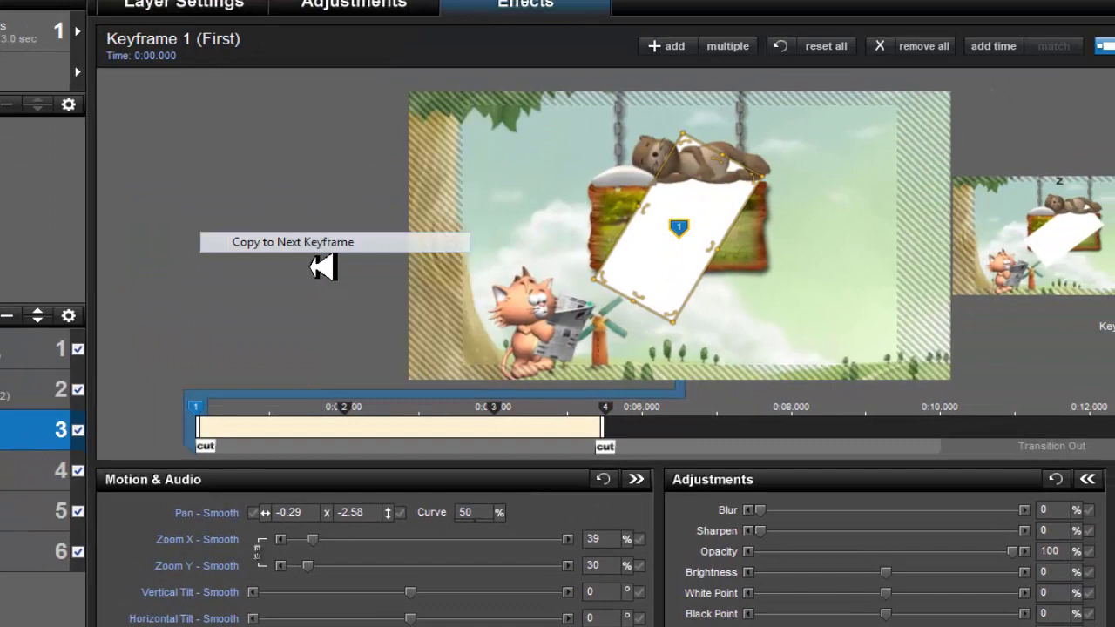
left_click(356, 410)
right_click(357, 405)
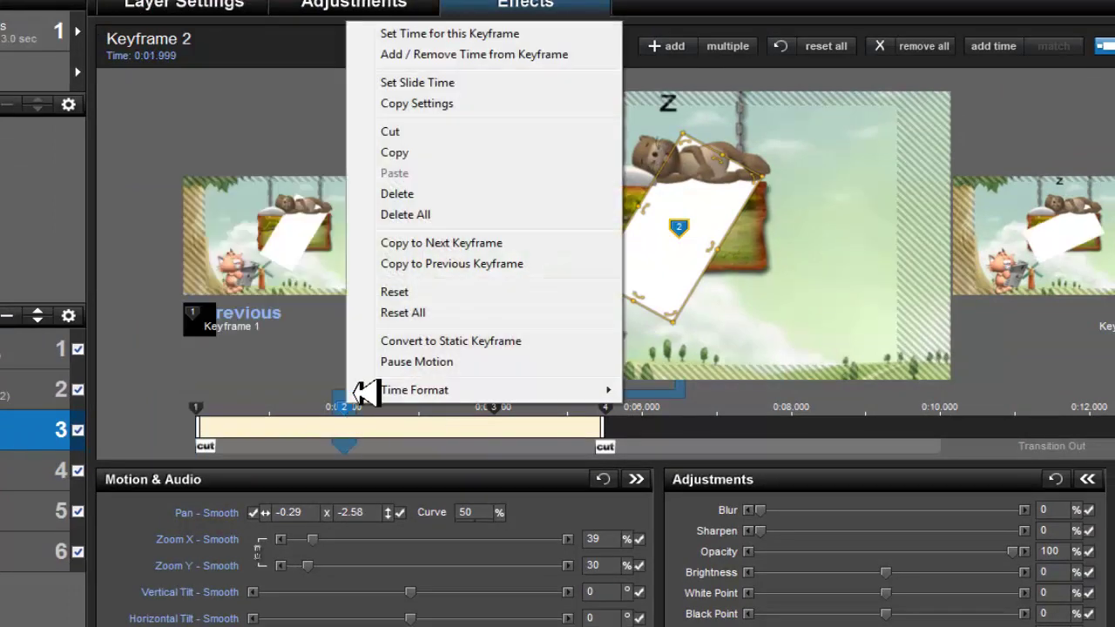
left_click(444, 243)
left_click(492, 407)
right_click(493, 407)
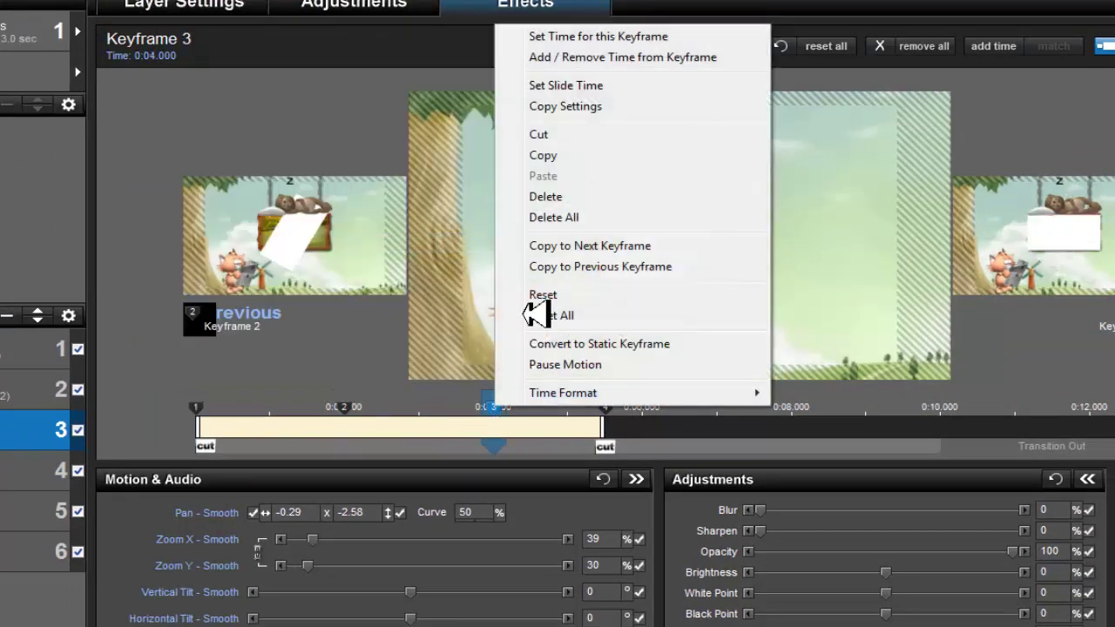
left_click(566, 251)
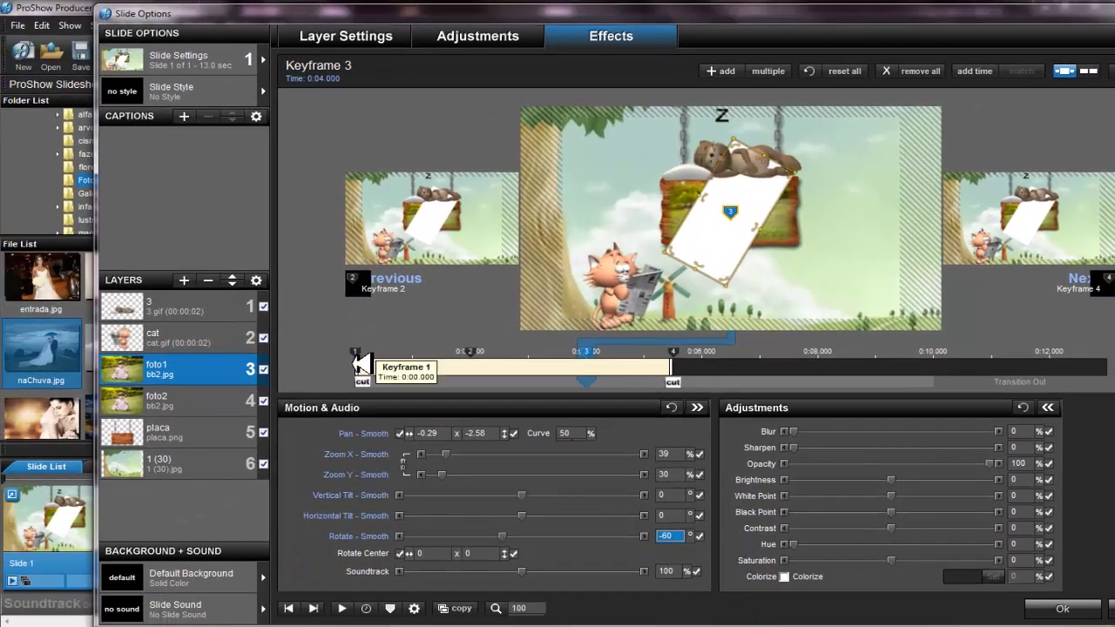
In foto1's first keyframe, move the photo beyond the slide's upper-right corner, to a pan of about 66 × -60.
left_click(372, 364)
left_click_drag(740, 241, 967, 107)
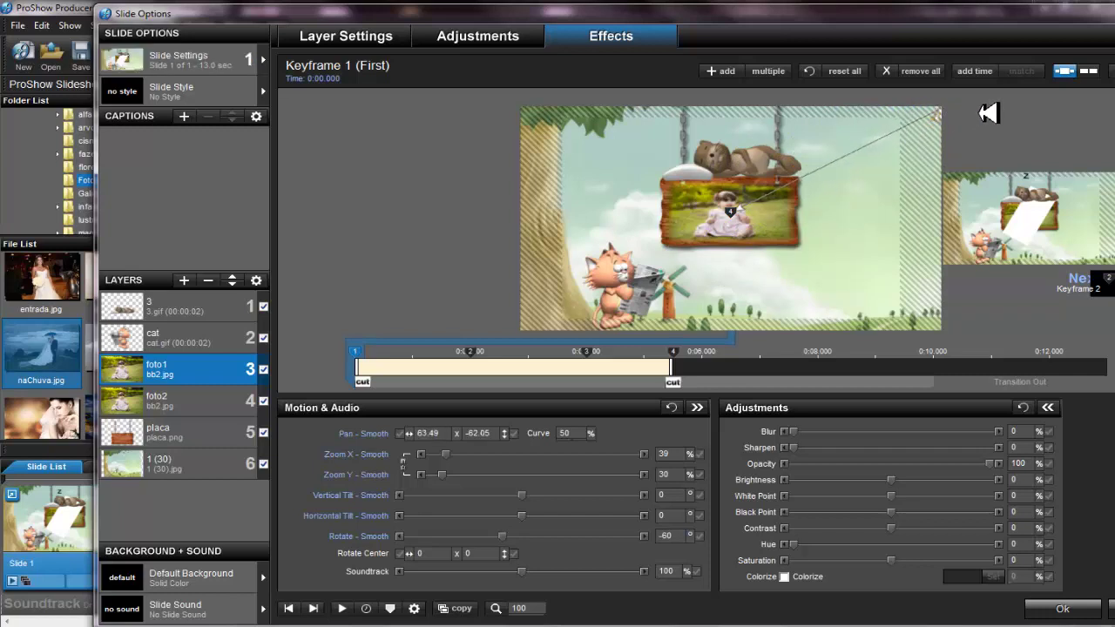
left_click_drag(999, 108, 996, 107)
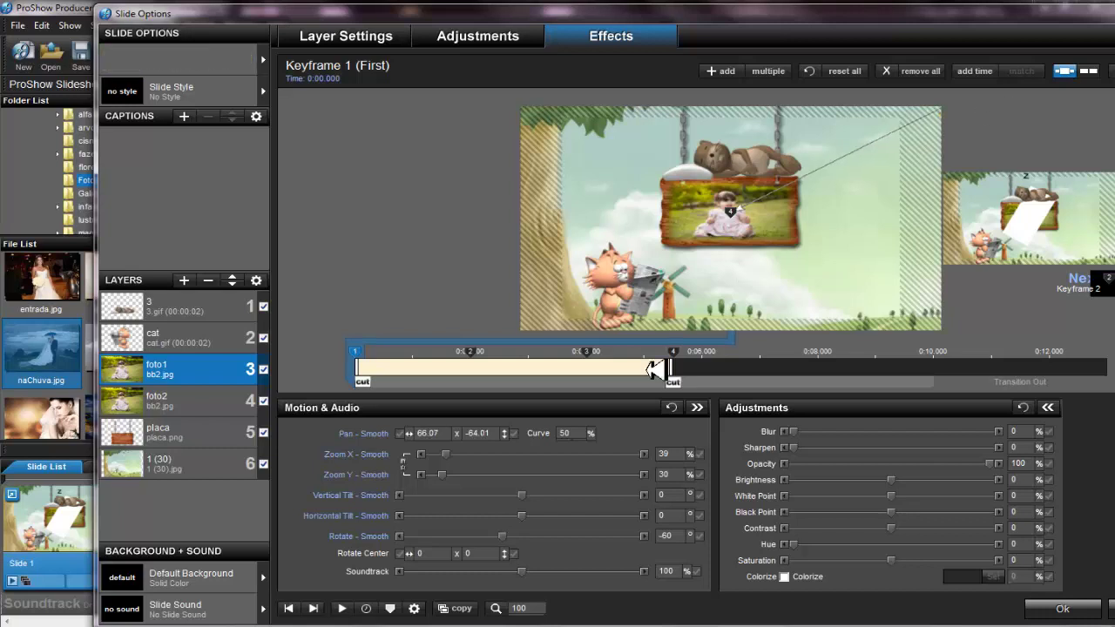
mouse_move(542, 614)
left_mouse_down()
mouse_move(575, 602)
mouse_move(530, 602)
mouse_move(541, 602)
left_mouse_up()
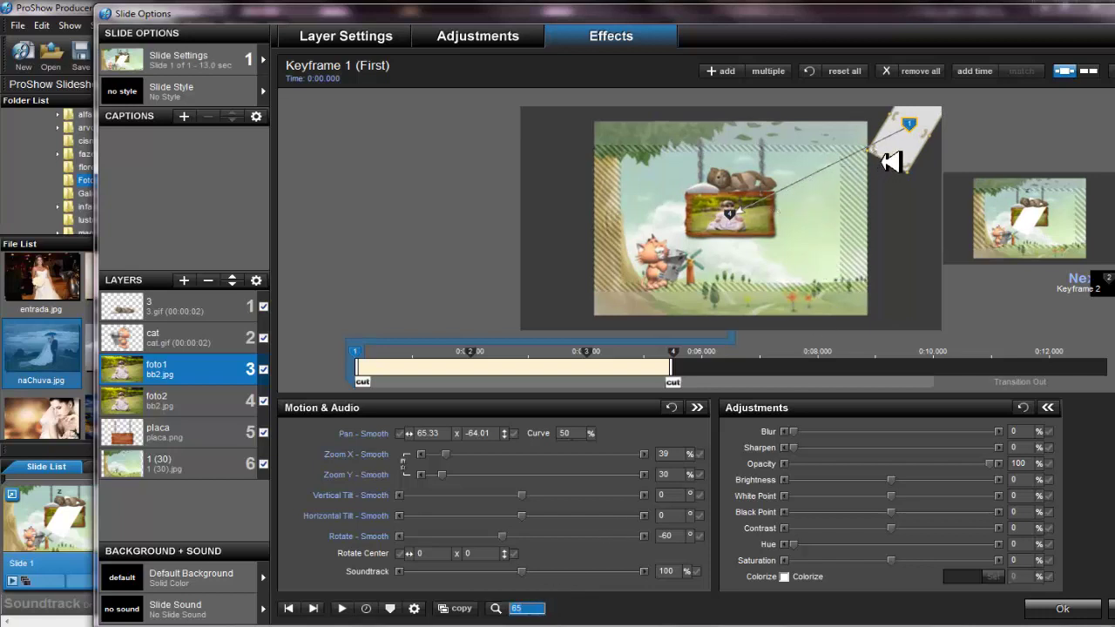
left_click_drag(889, 161, 893, 168)
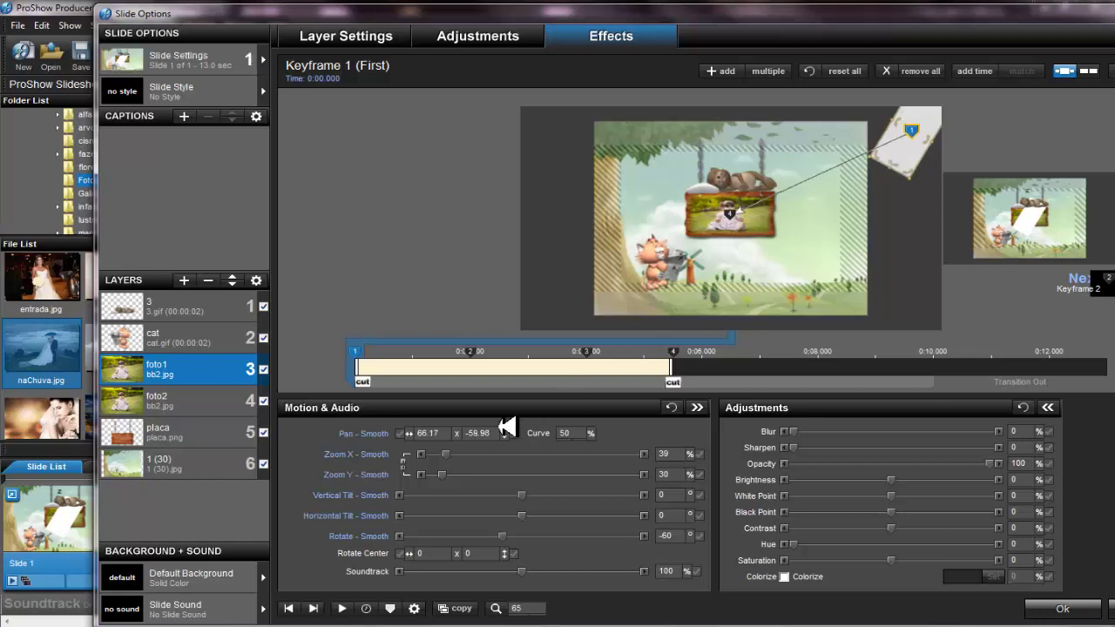
Set the first keyframe's pan to 66 × -59 and copy its settings to the second keyframe.
left_click(440, 433)
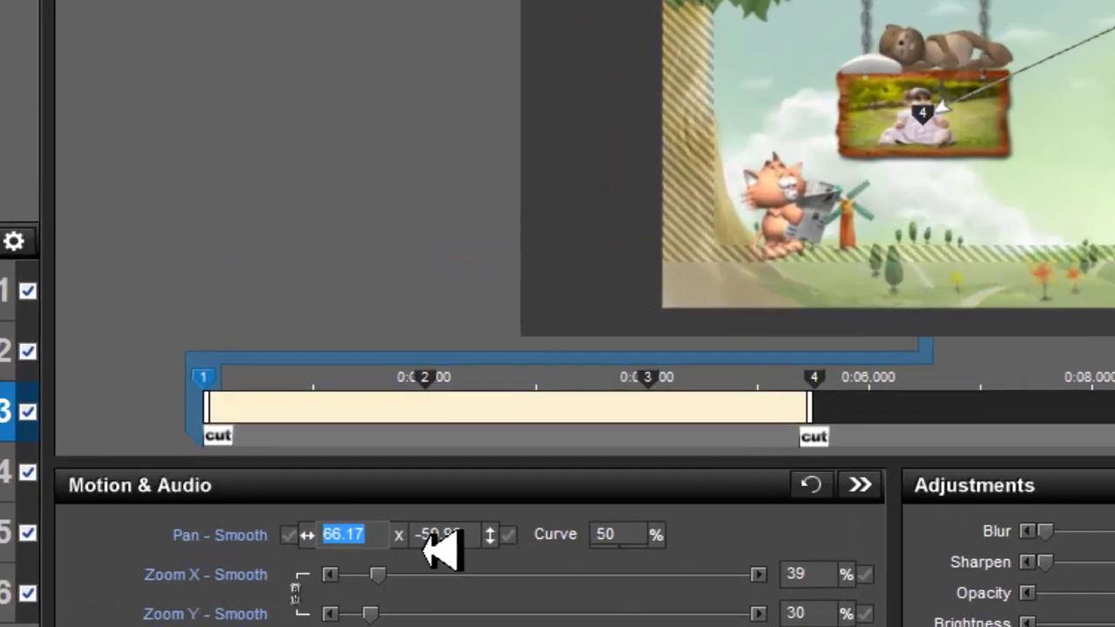
type("66")
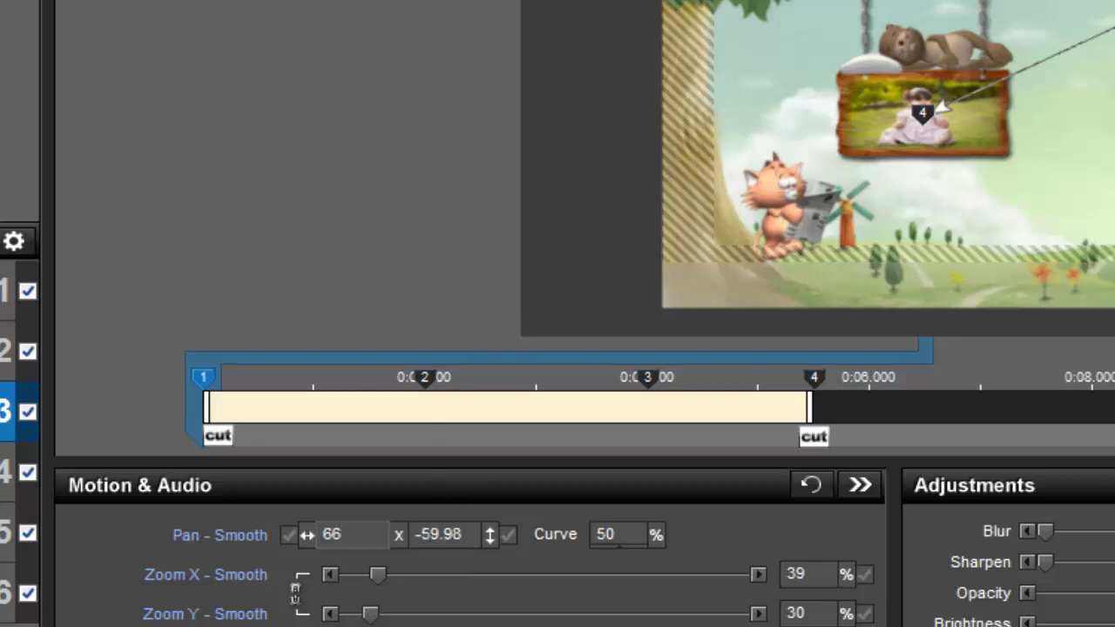
key("Tab")
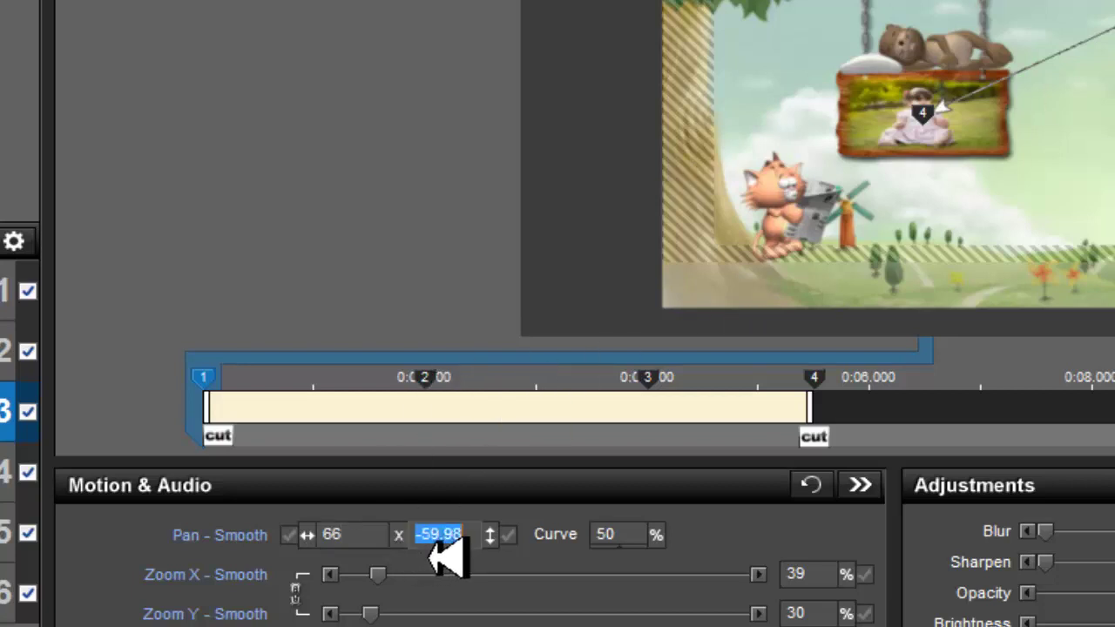
type("-59")
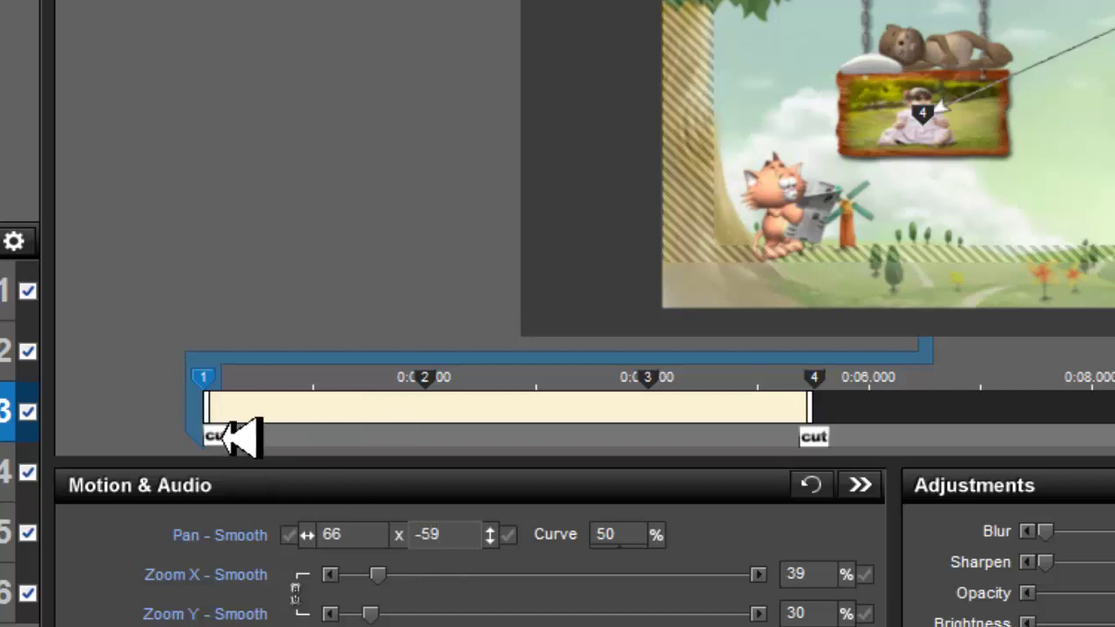
right_click(207, 396)
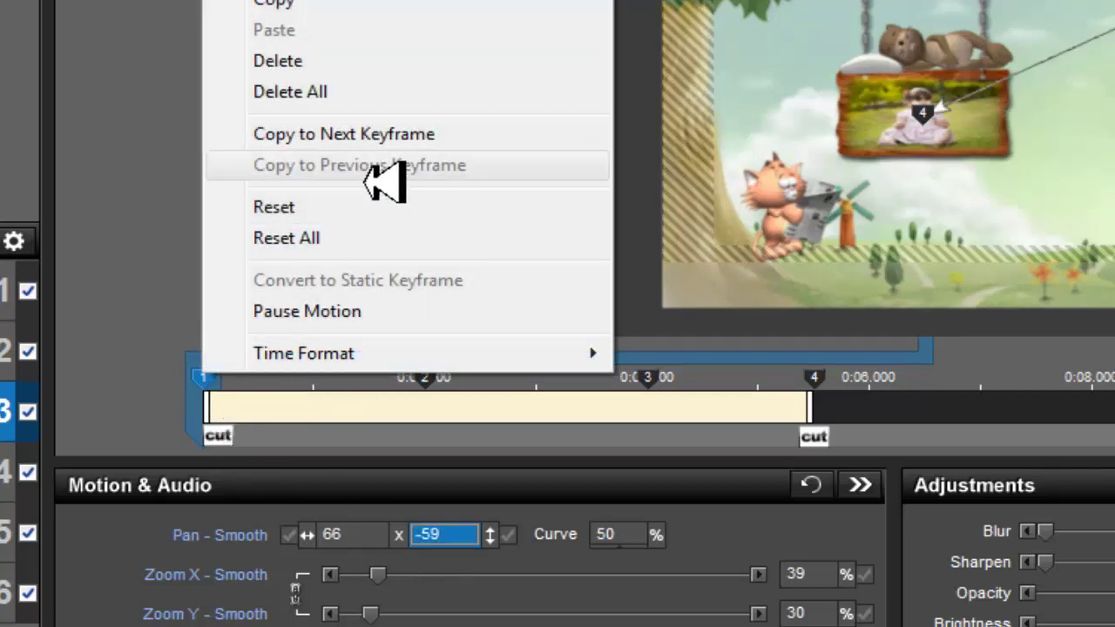
left_click(348, 138)
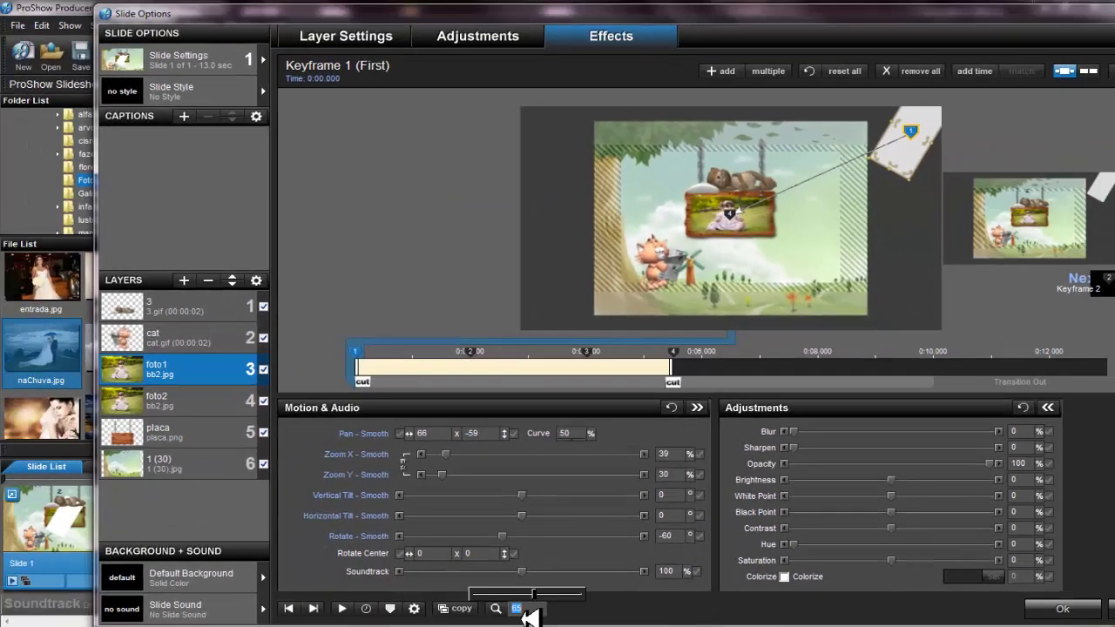
In foto1's third keyframe, place the photo behind the cat at the slide's lower left, at a pan of about -32 × 29.
left_click_drag(554, 608, 537, 607)
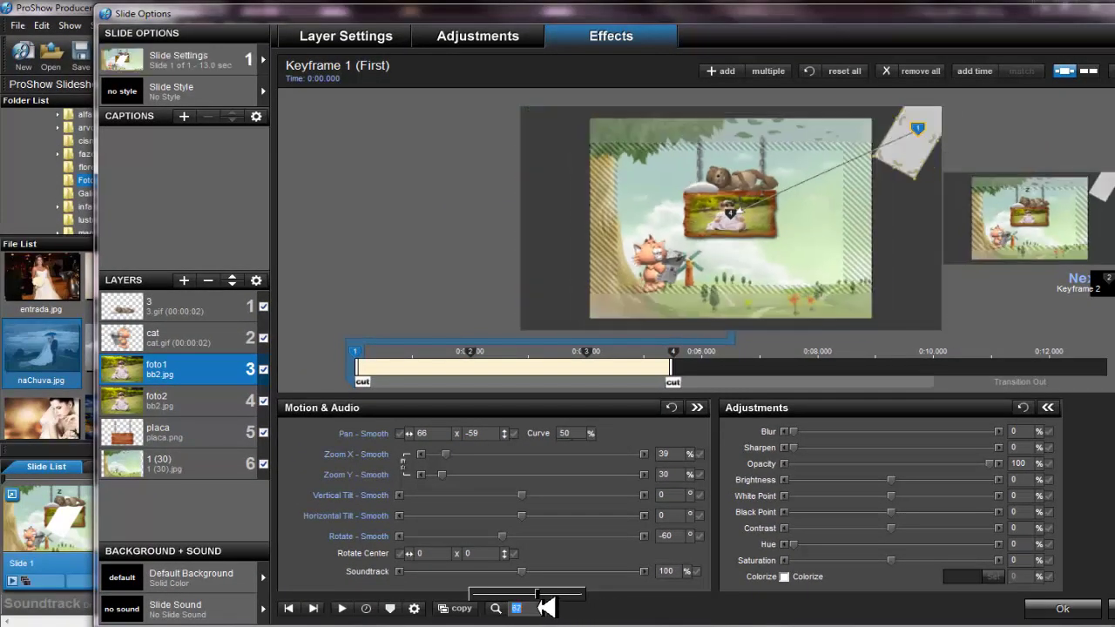
left_click(590, 362)
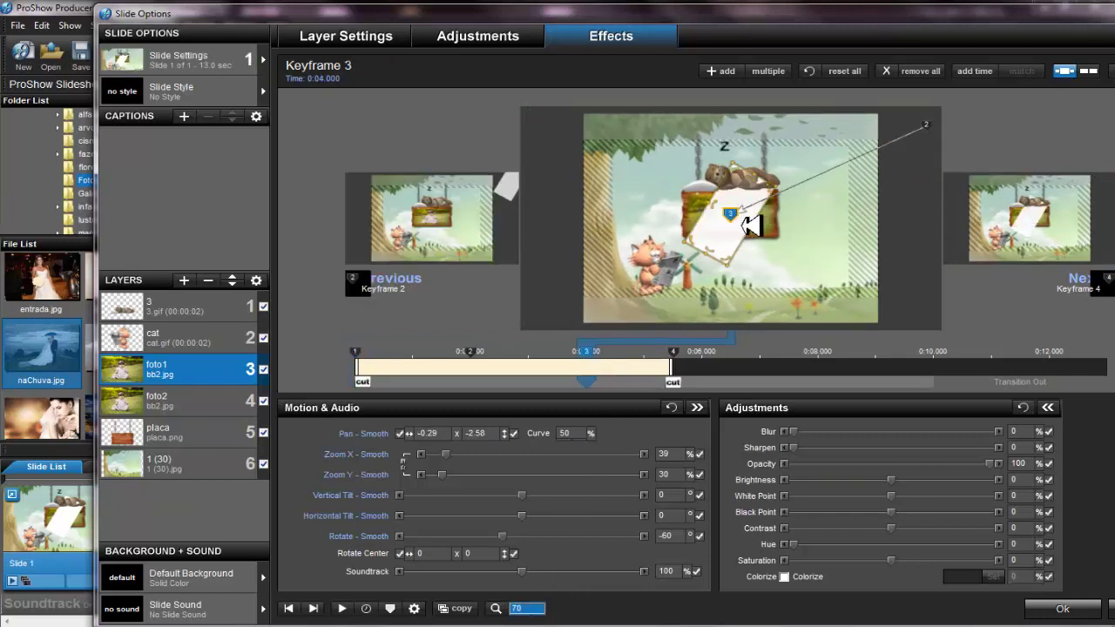
mouse_move(751, 225)
left_mouse_down()
mouse_move(649, 283)
mouse_move(654, 274)
left_mouse_up()
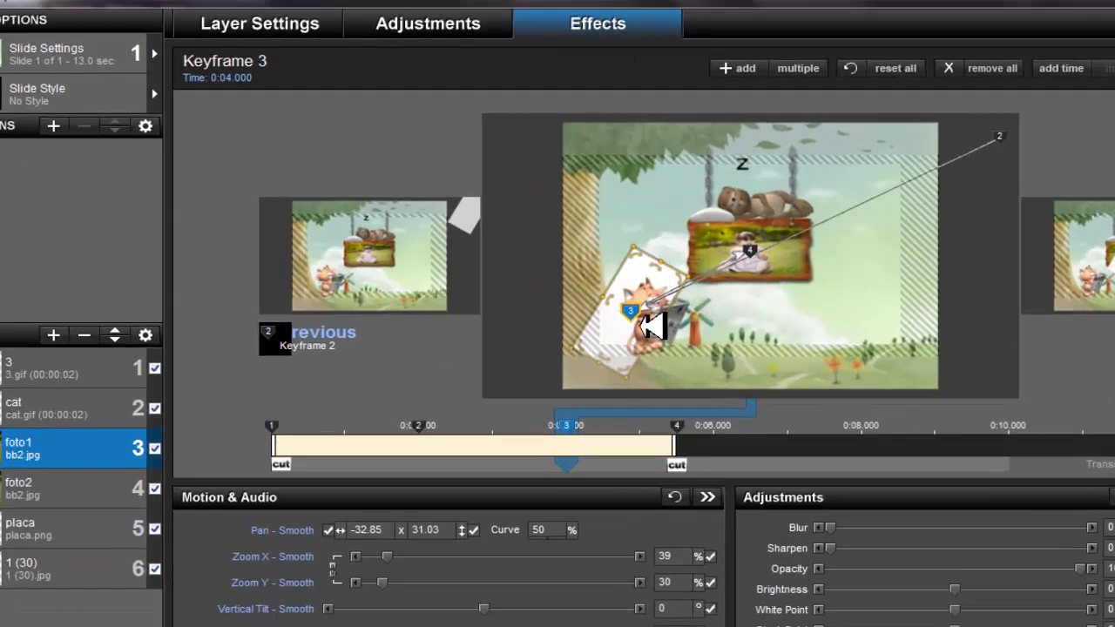
left_click_drag(652, 325, 655, 324)
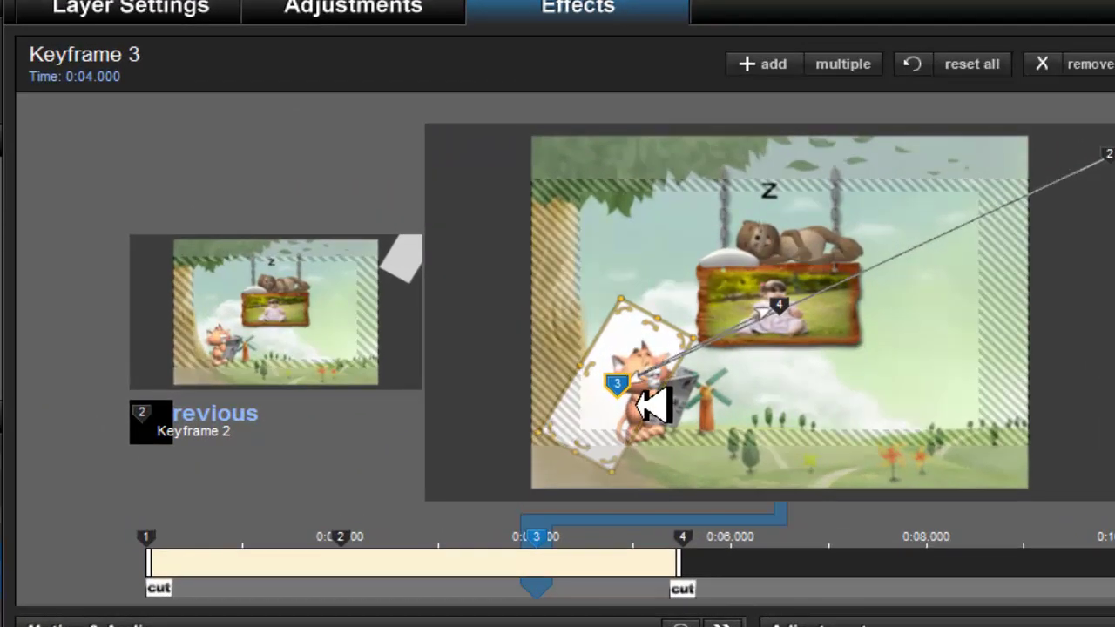
left_click_drag(655, 403, 657, 412)
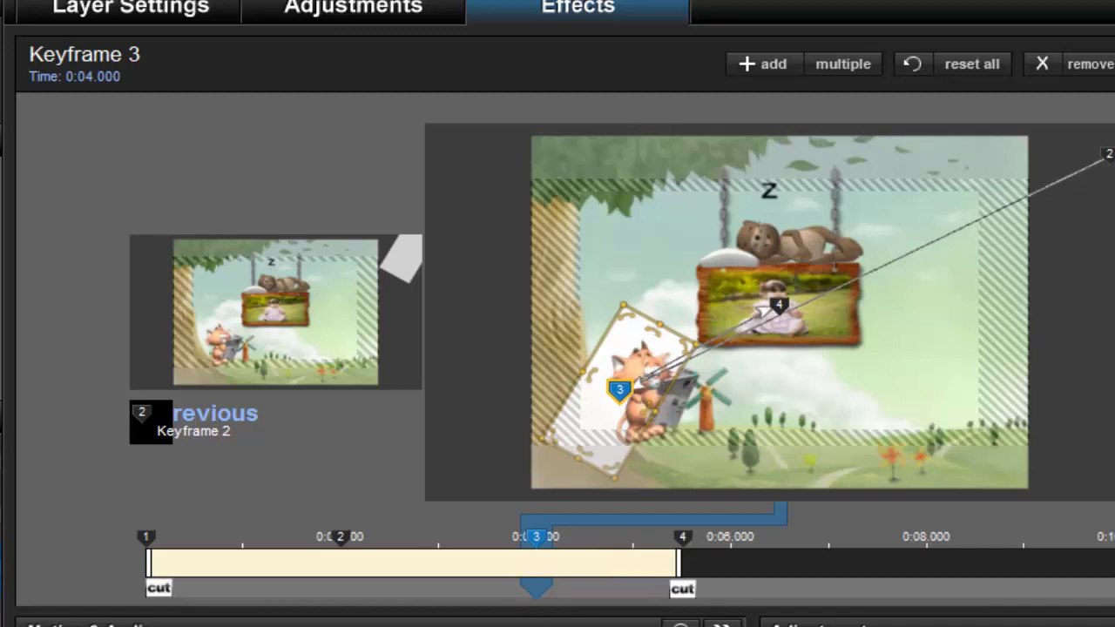
scroll(769, 312, "up", 2)
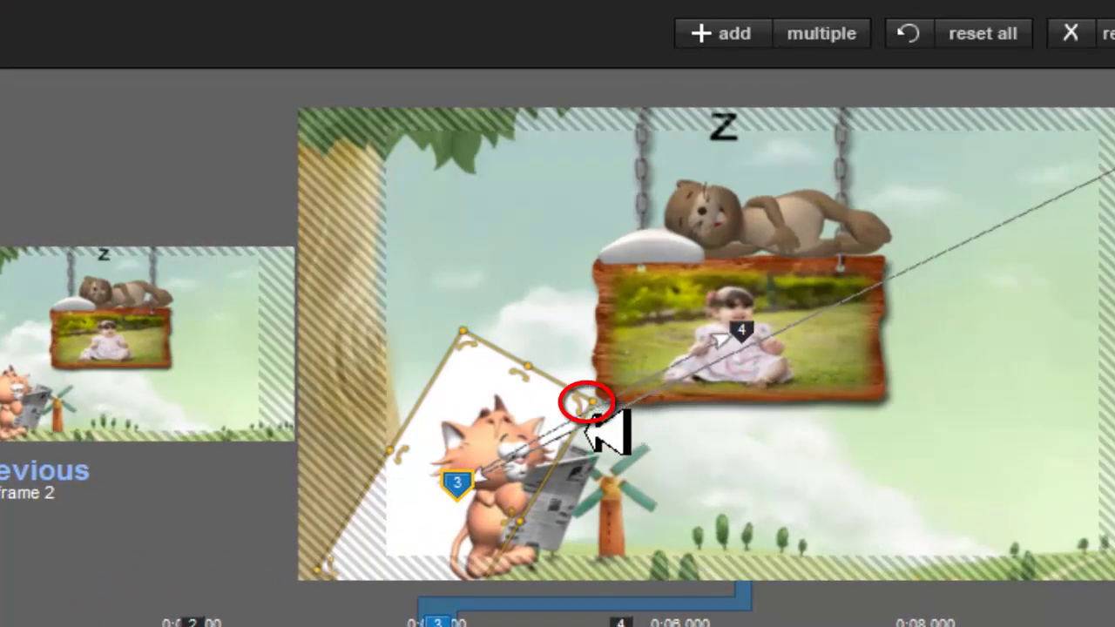
mouse_move(540, 430)
left_mouse_down()
mouse_move(518, 429)
mouse_move(541, 431)
left_mouse_up()
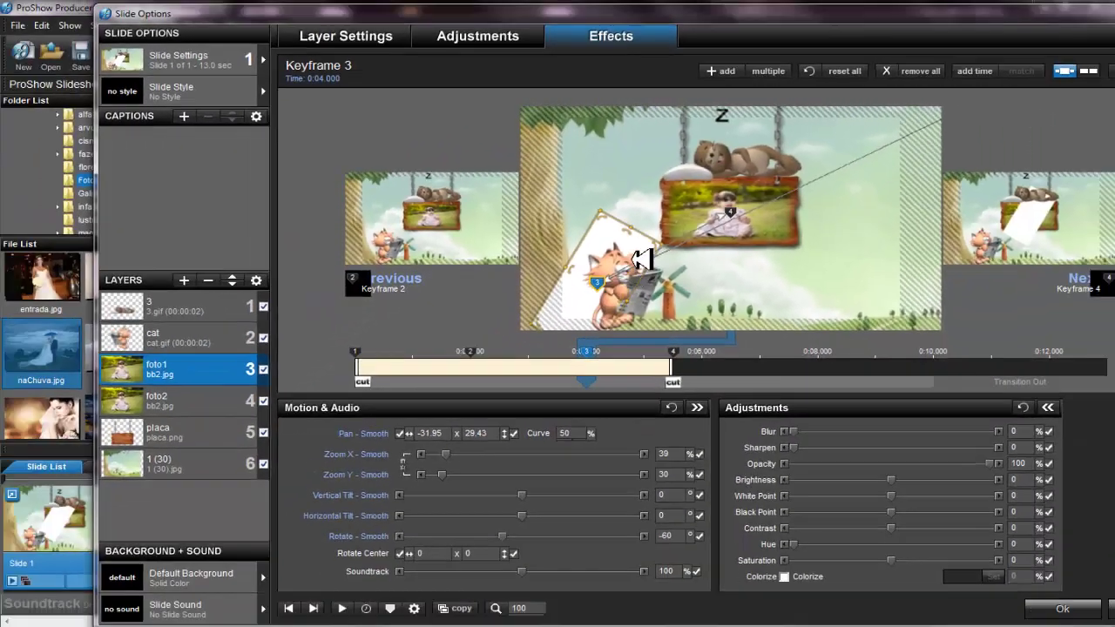
Hide the layer and caption controls in the preview and show them again.
right_click(529, 465)
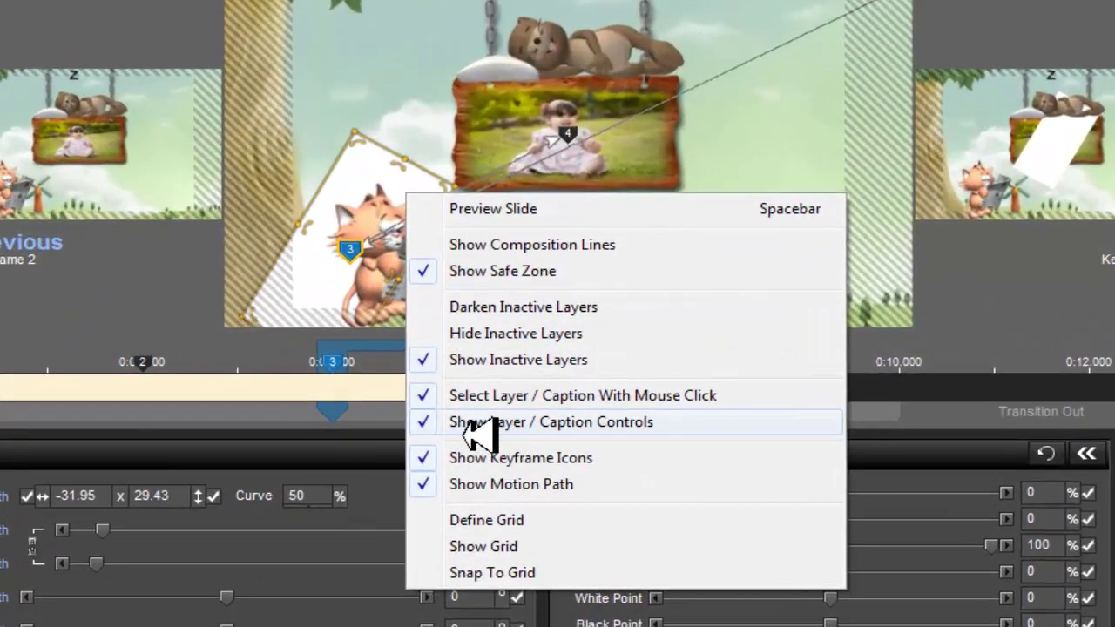
left_click(475, 423)
right_click(463, 169)
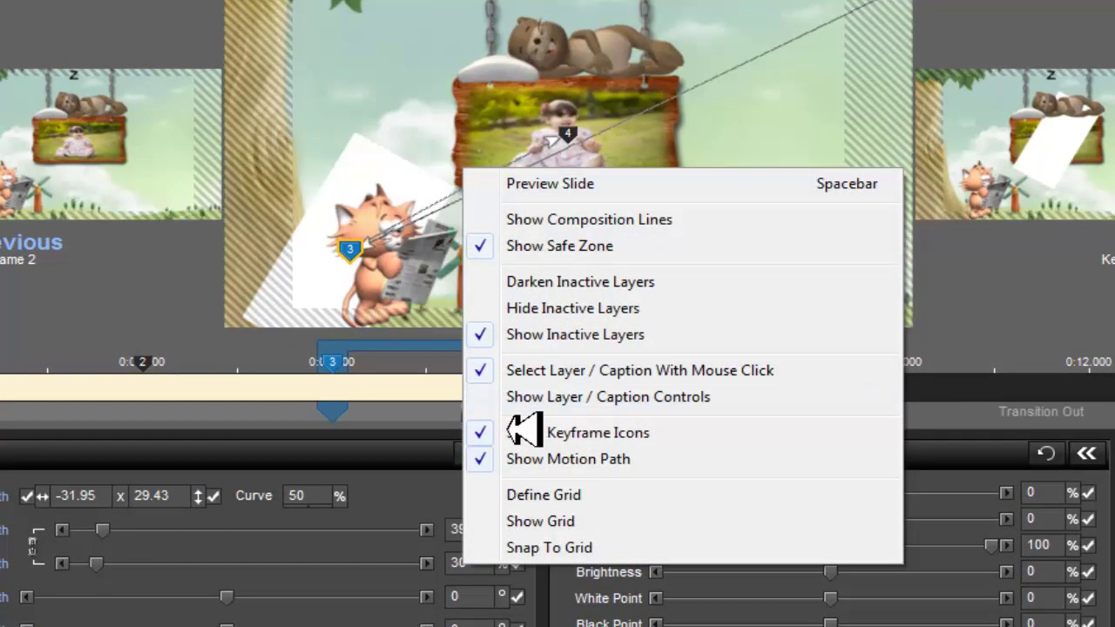
left_click(575, 396)
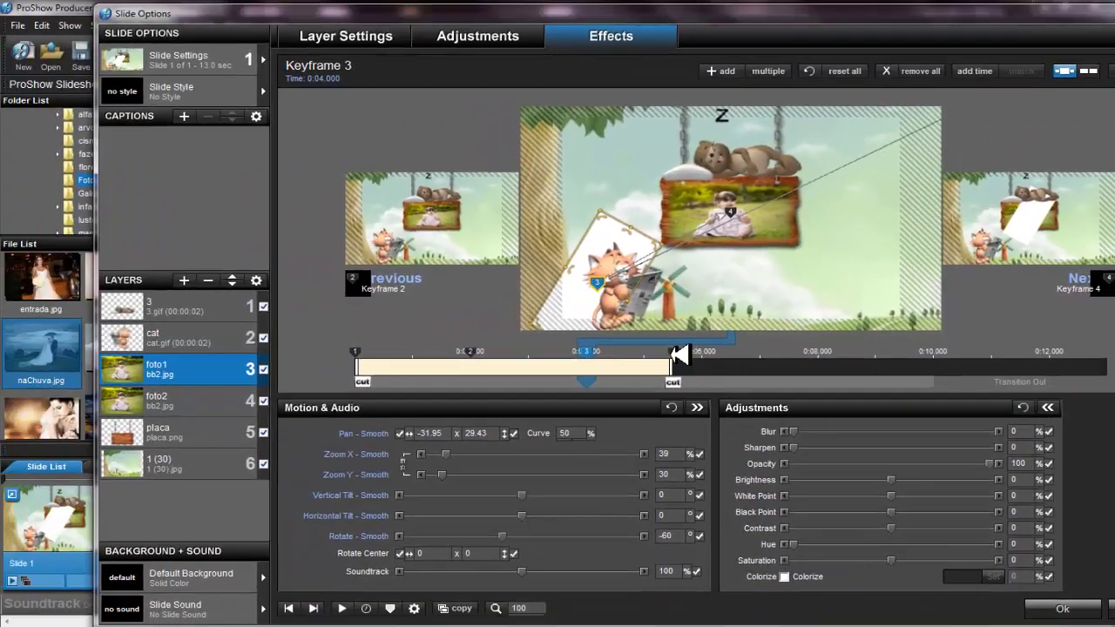
In foto1's last keyframe, move the photo beyond the slide's lower-left corner, to a pan of about -70 × 70.
left_click(680, 355)
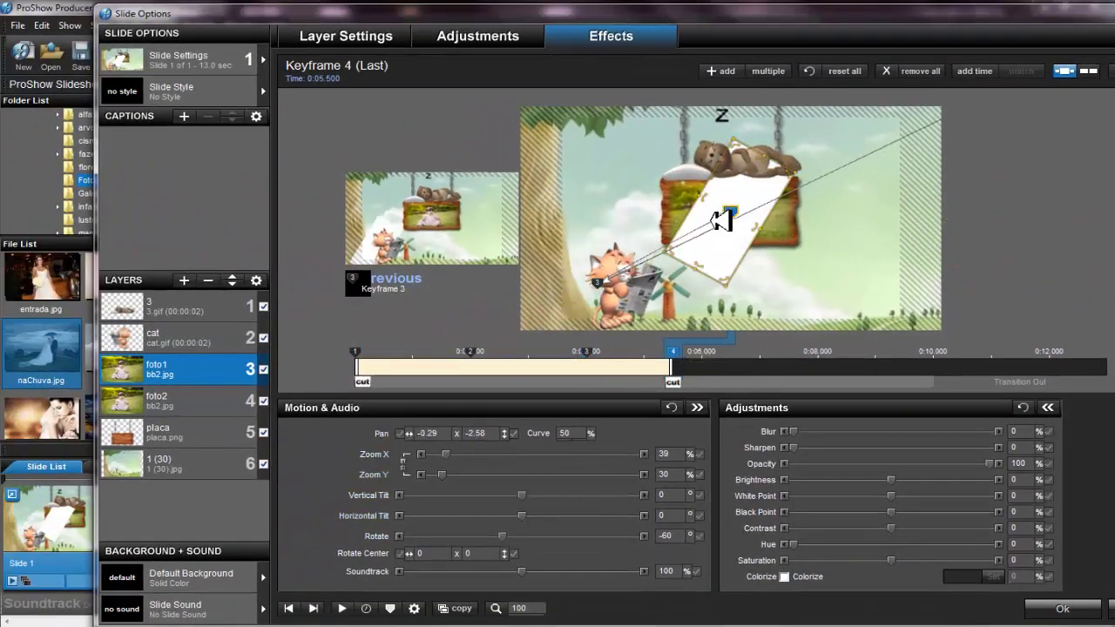
mouse_move(759, 217)
left_mouse_down()
mouse_move(610, 319)
mouse_move(567, 318)
mouse_move(527, 349)
left_mouse_up()
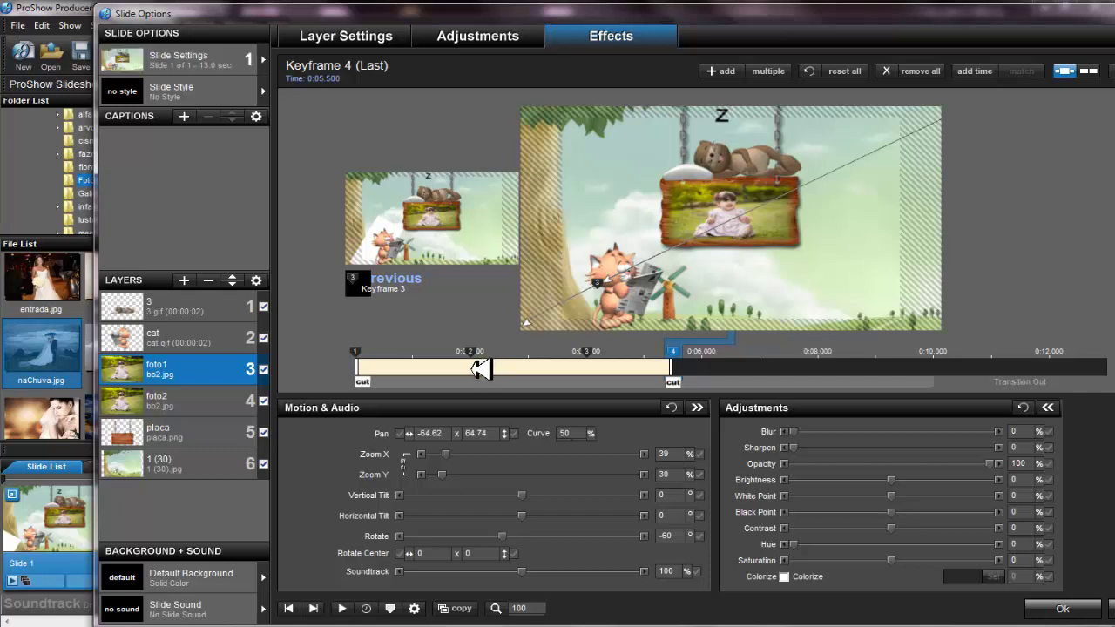
left_click_drag(479, 369, 471, 373)
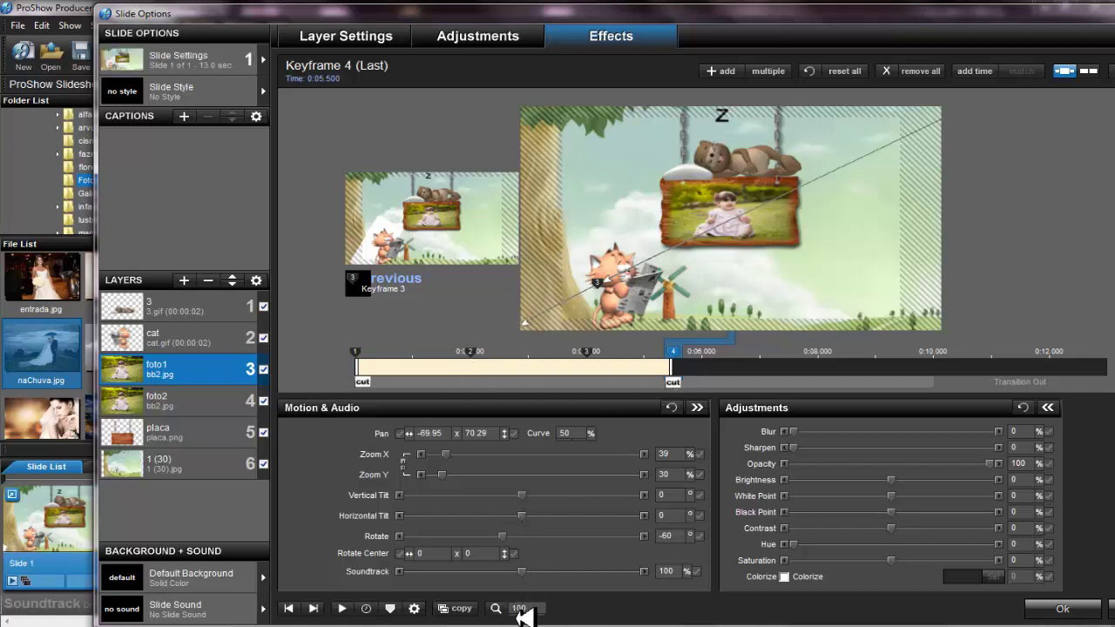
left_click_drag(522, 615, 567, 597)
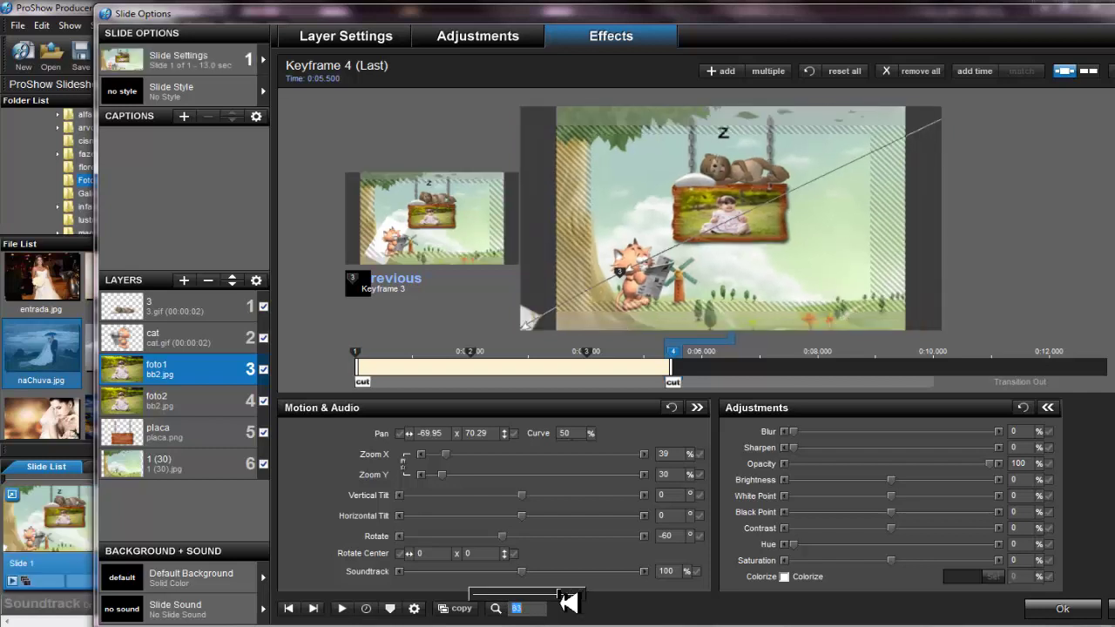
left_click_drag(593, 602, 622, 602)
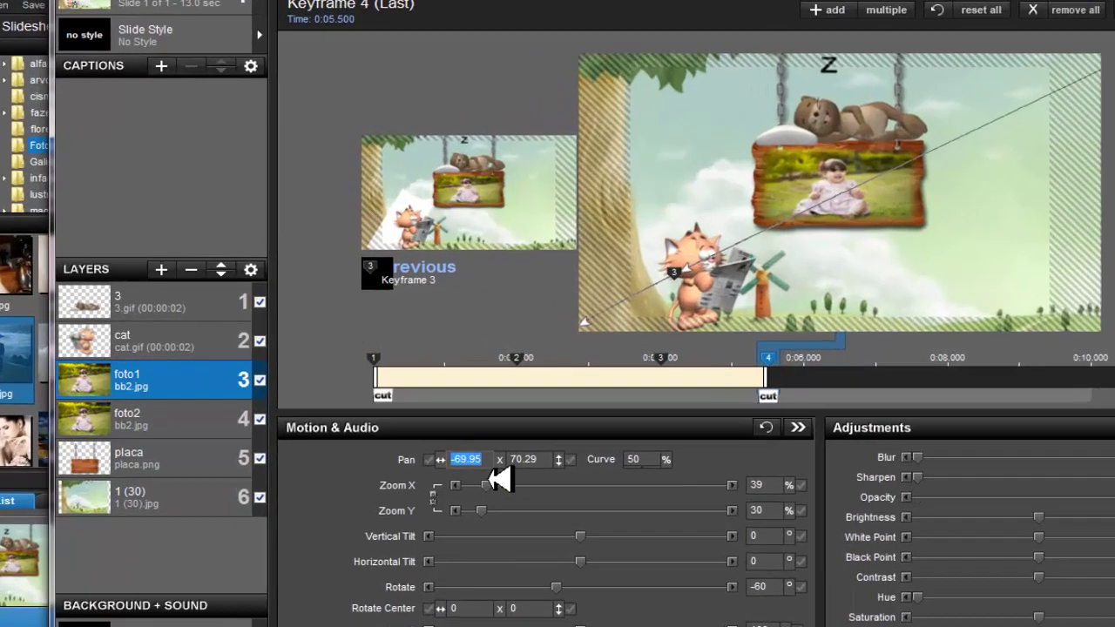
Set the pan of foto1's last keyframe to -69 × 70.
type("-69")
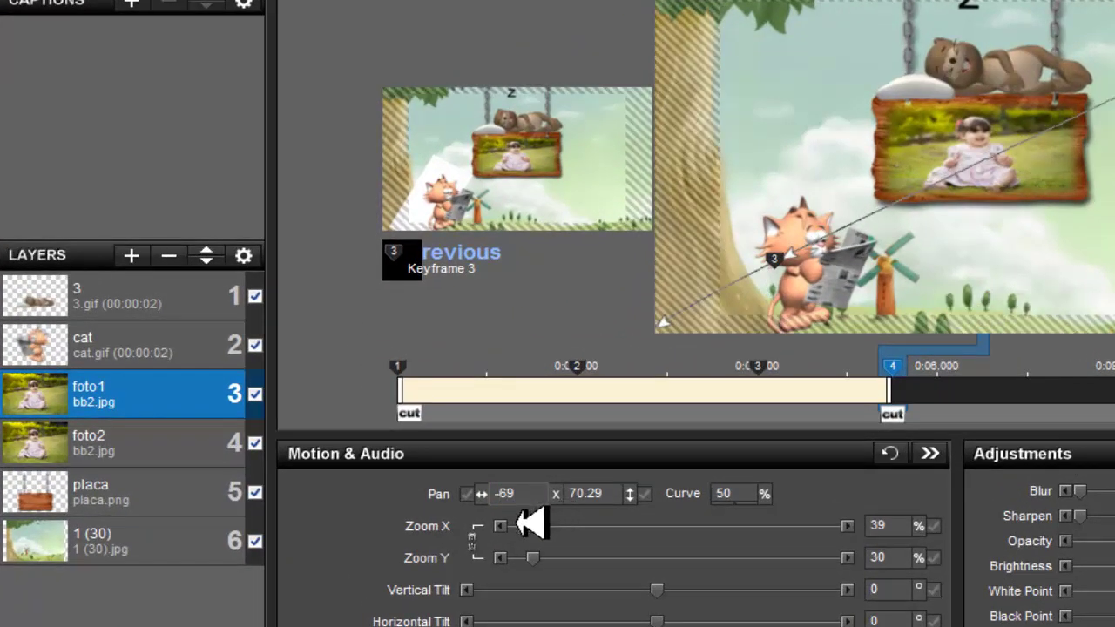
type("7")
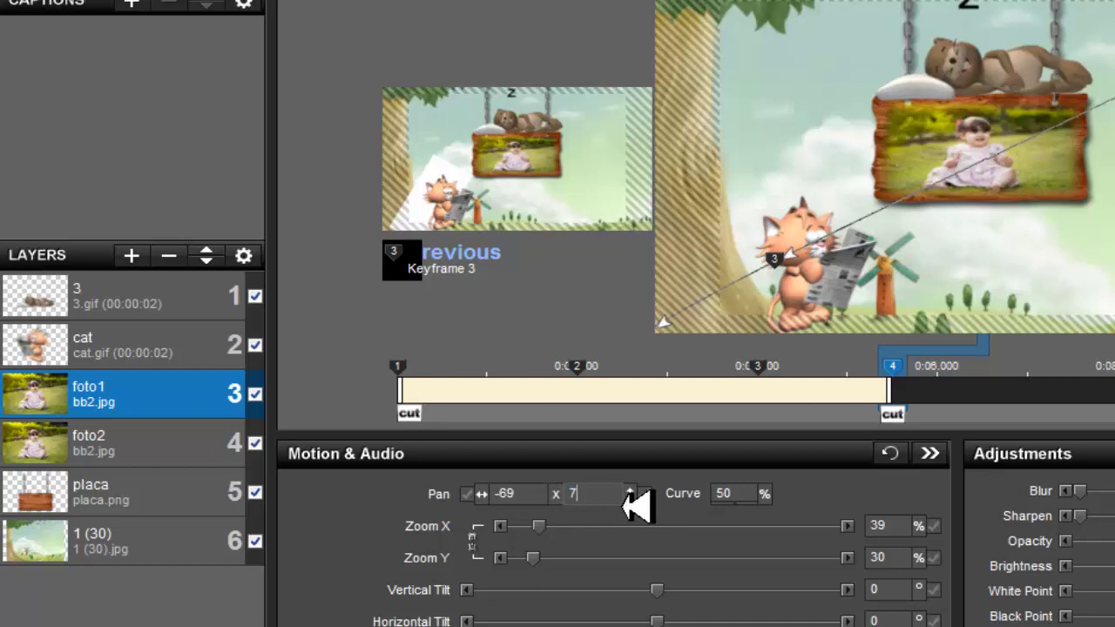
type("0")
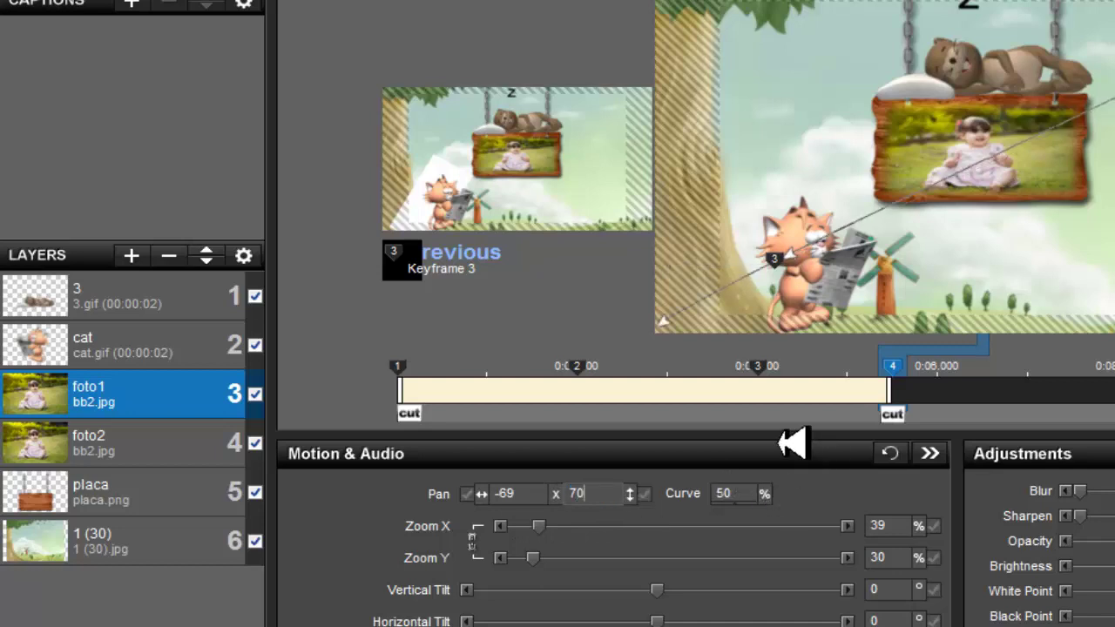
left_click(765, 381)
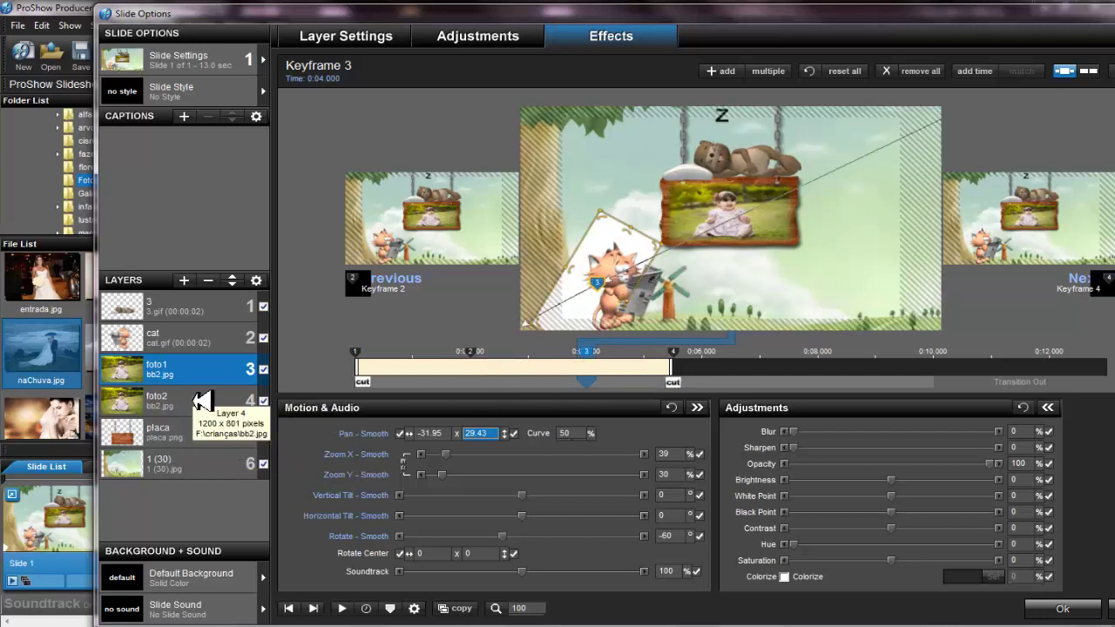
Add a white solid color masking layer at 1280 x 720 and 100% opacity above foto1.
left_click(184, 281)
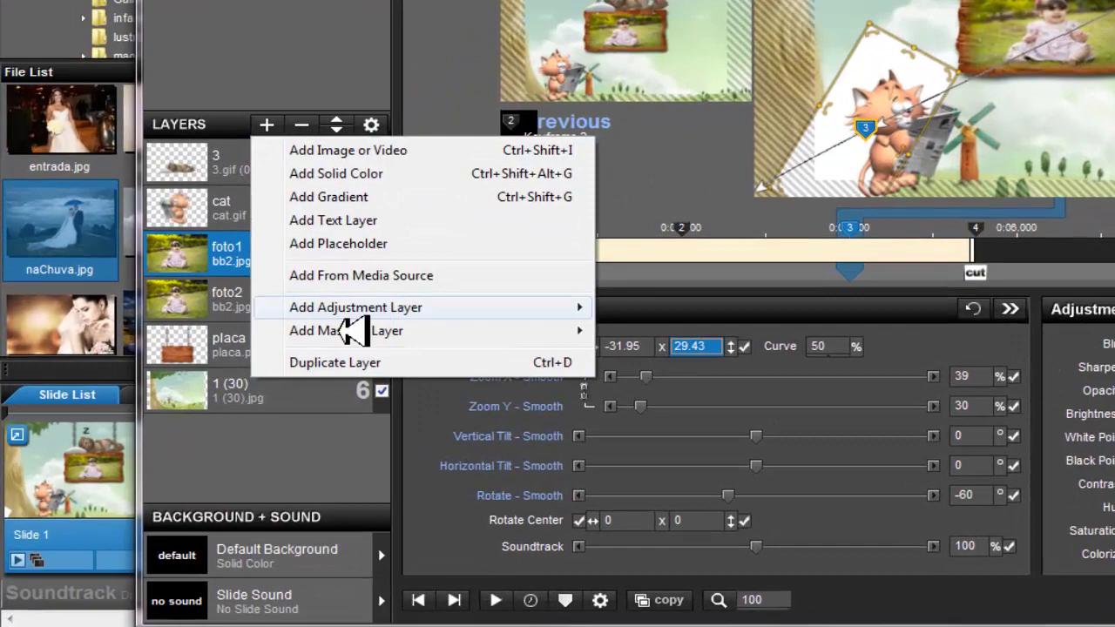
mouse_move(231, 427)
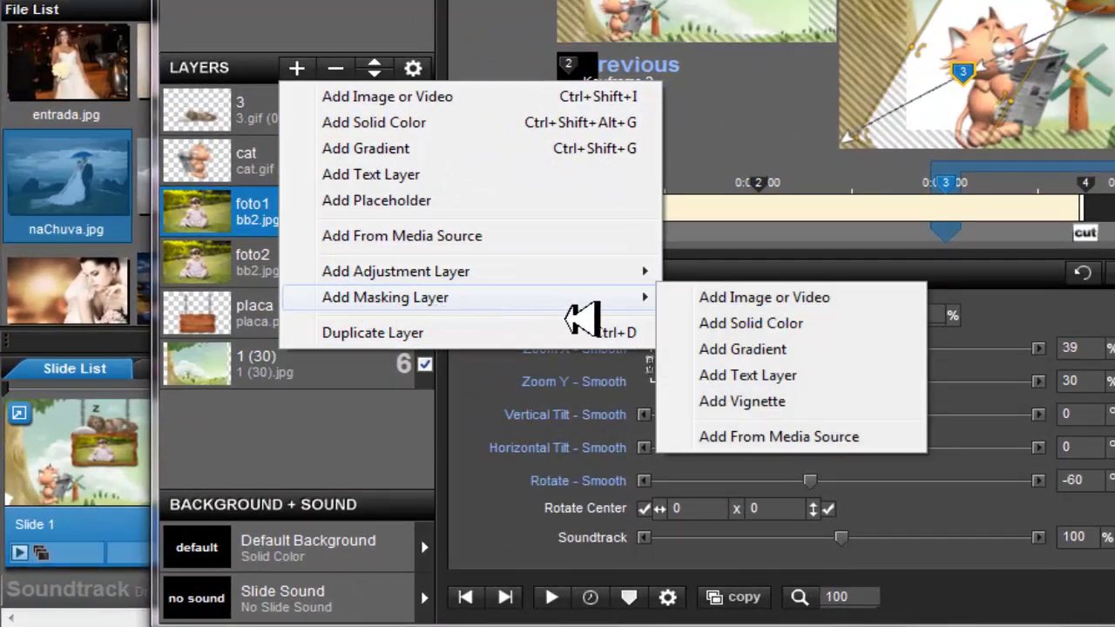
left_click(749, 325)
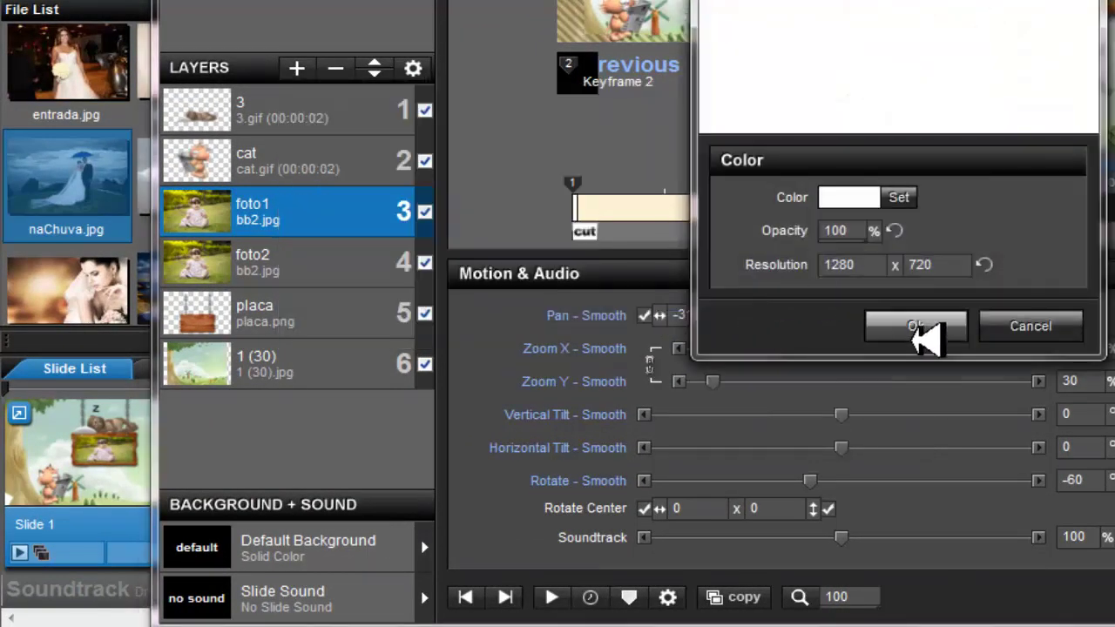
left_click(919, 337)
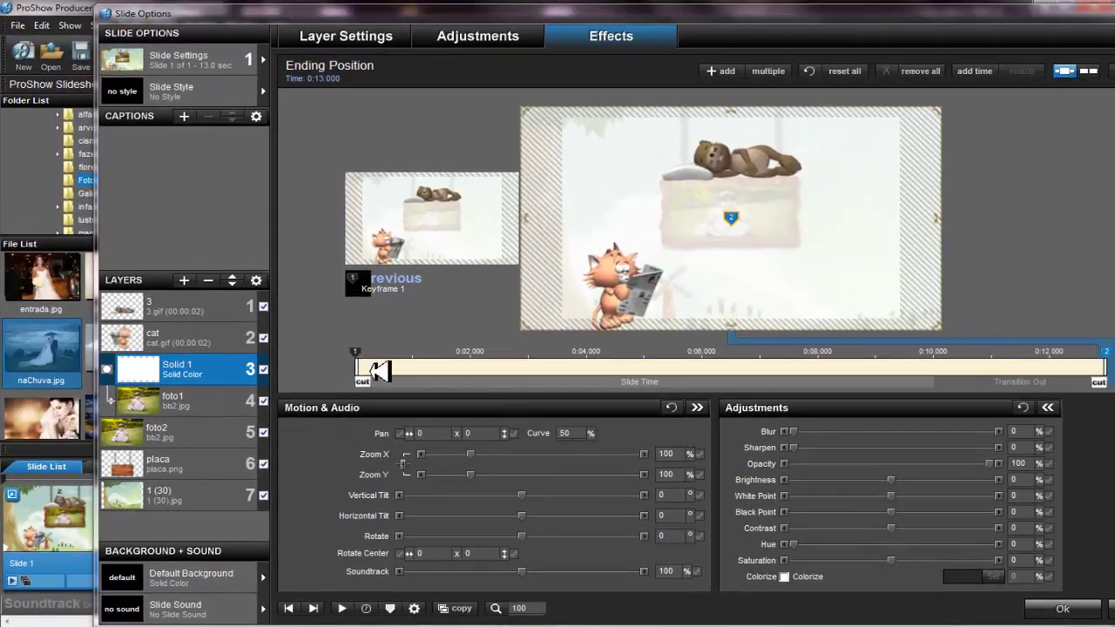
Rotate the Solid 1 mask to -30° in its starting keyframe and copy the settings to its ending keyframe.
left_click(360, 359)
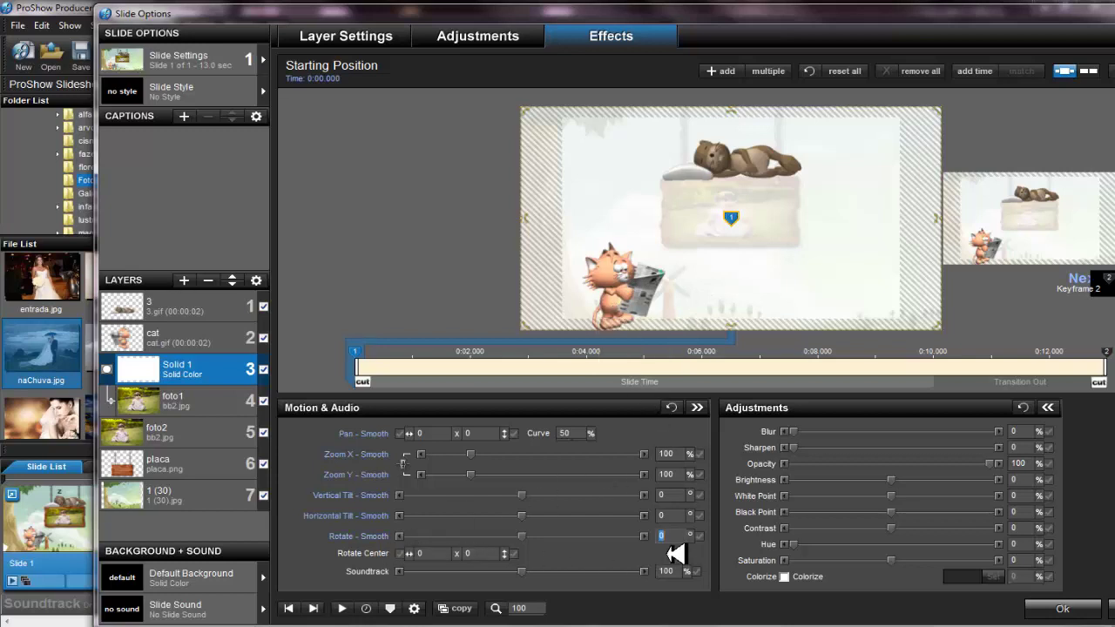
type("0")
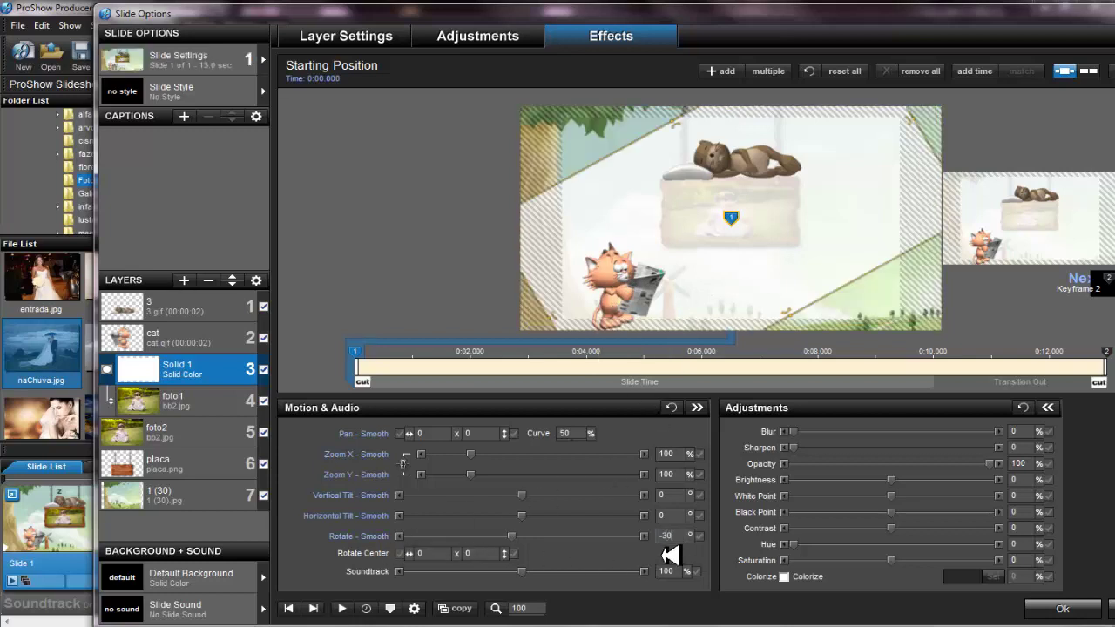
right_click(356, 352)
left_click(421, 242)
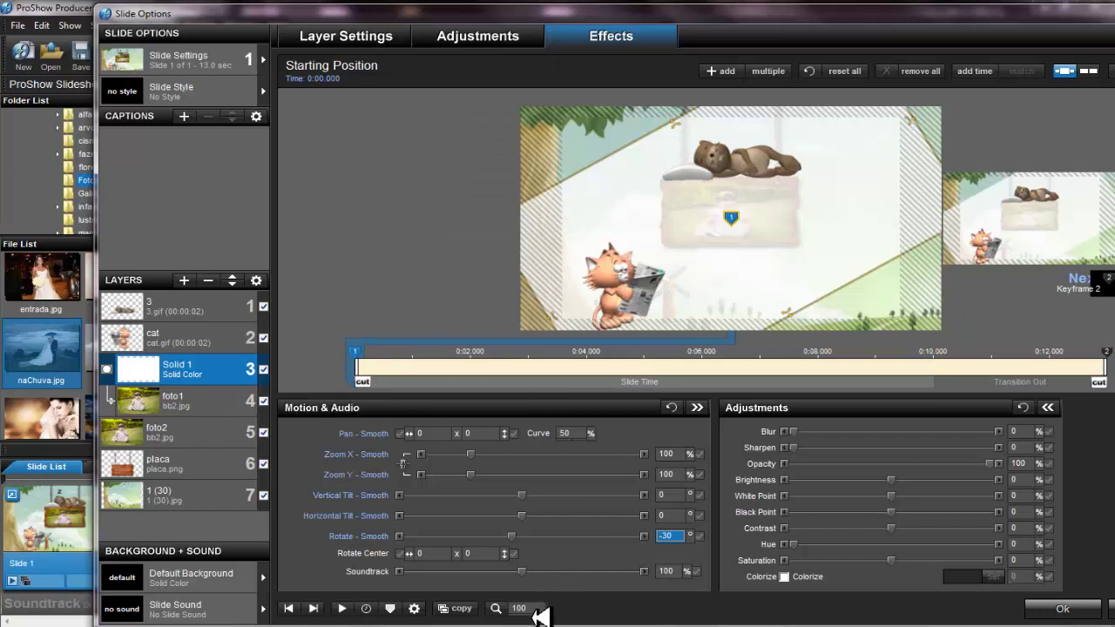
Move Solid 1's starting position beyond the slide's upper-right corner, to a pan of about 94 × -85, and copy it to the ending keyframe.
mouse_move(540, 616)
left_mouse_down()
mouse_move(563, 602)
mouse_move(538, 600)
left_mouse_up()
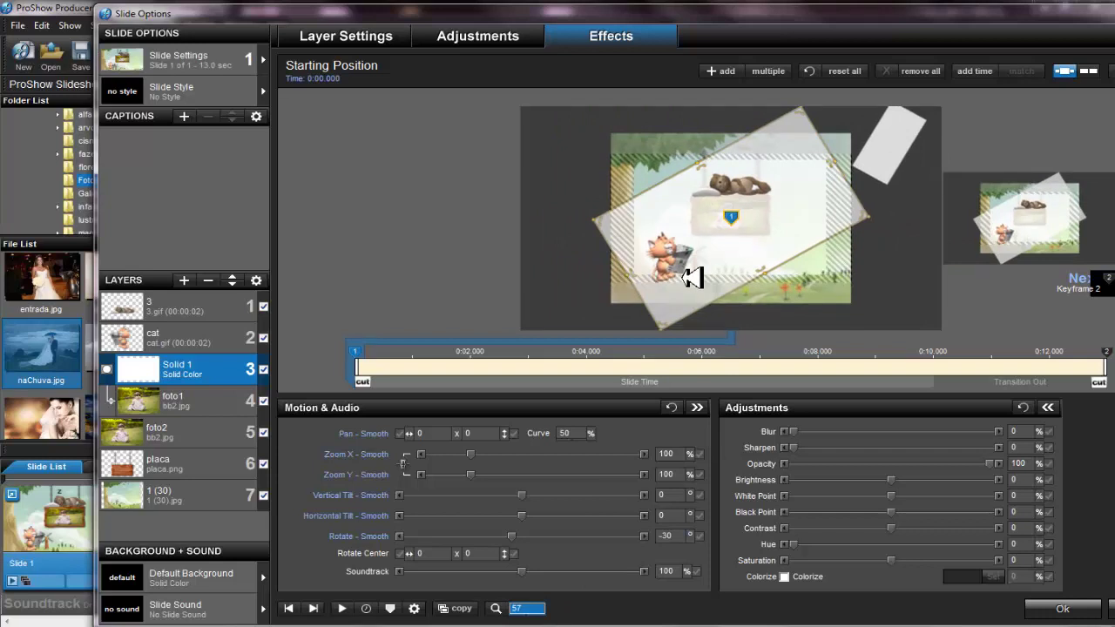
mouse_move(693, 277)
left_mouse_down()
mouse_move(810, 259)
mouse_move(881, 209)
mouse_move(884, 177)
mouse_move(918, 167)
left_mouse_up()
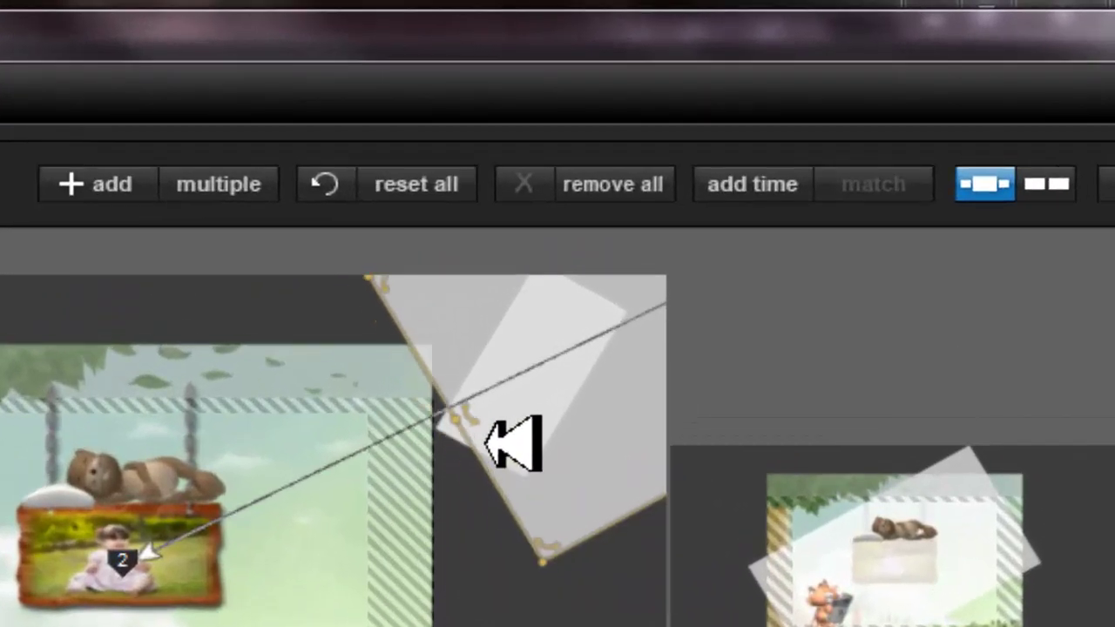
left_click_drag(485, 444, 466, 452)
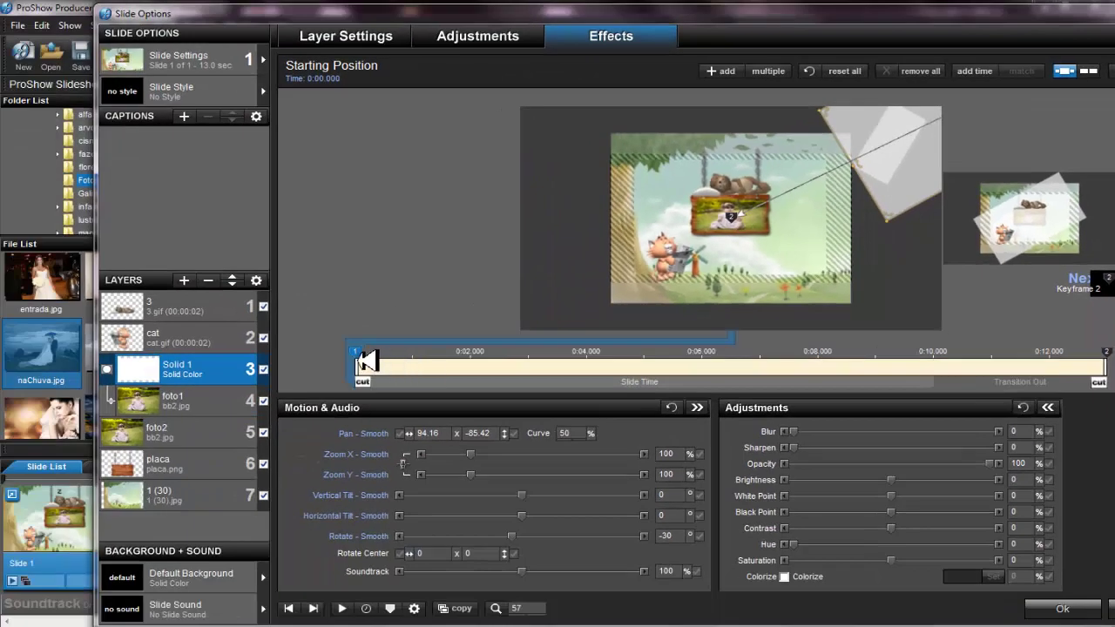
right_click(364, 360)
left_click(435, 224)
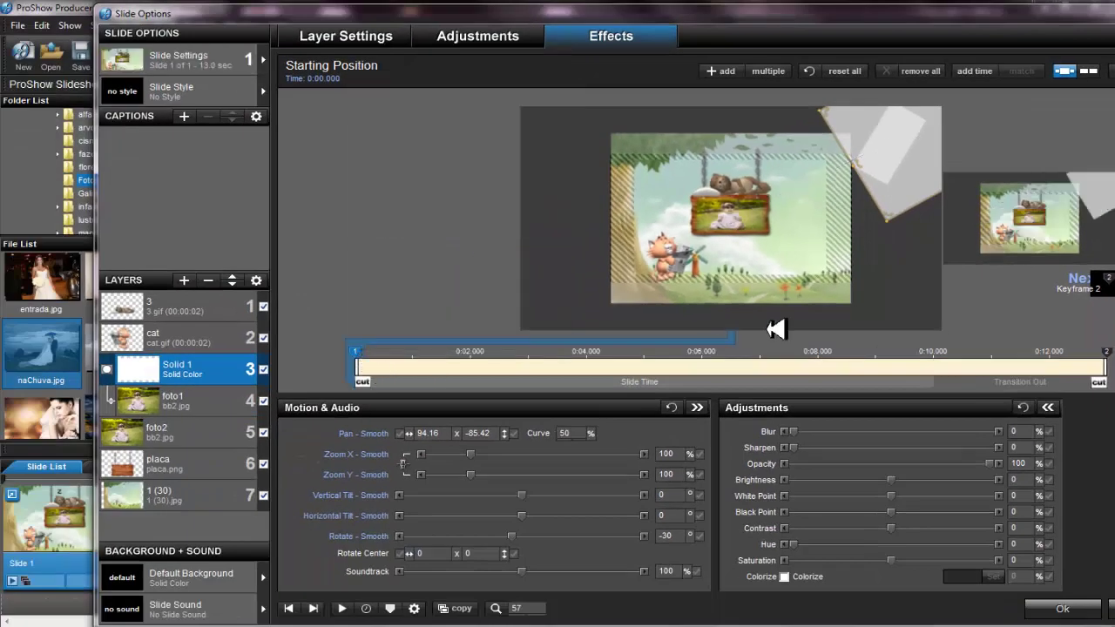
Shorten Solid 1's motion by setting its ending keyframe's time to 2 seconds.
left_click_drag(1101, 370, 480, 377)
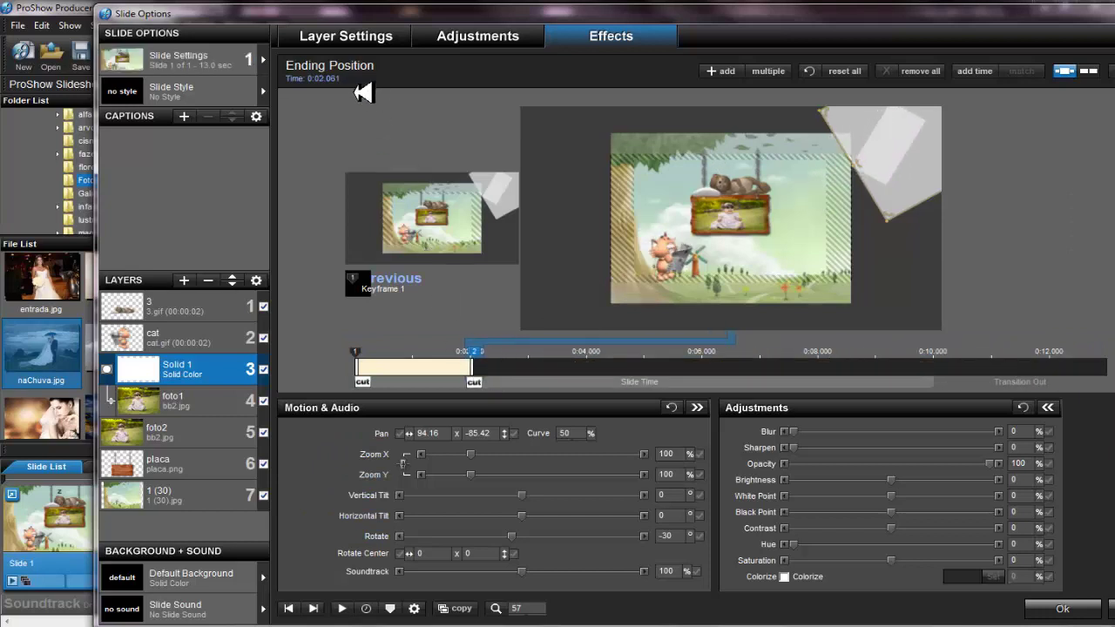
left_click(323, 80)
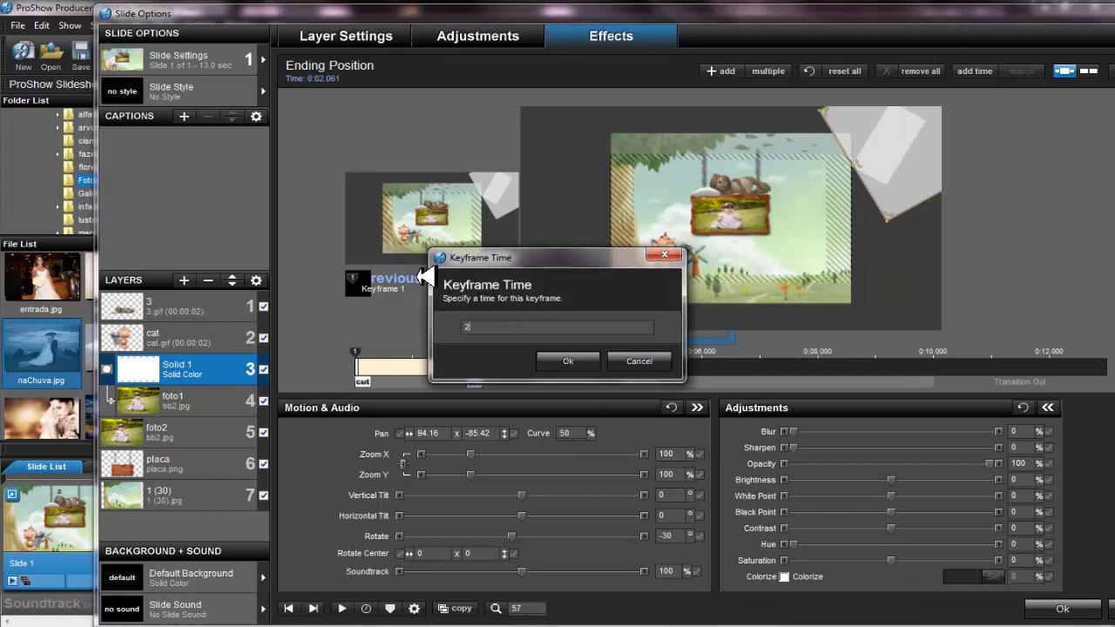
left_click(566, 360)
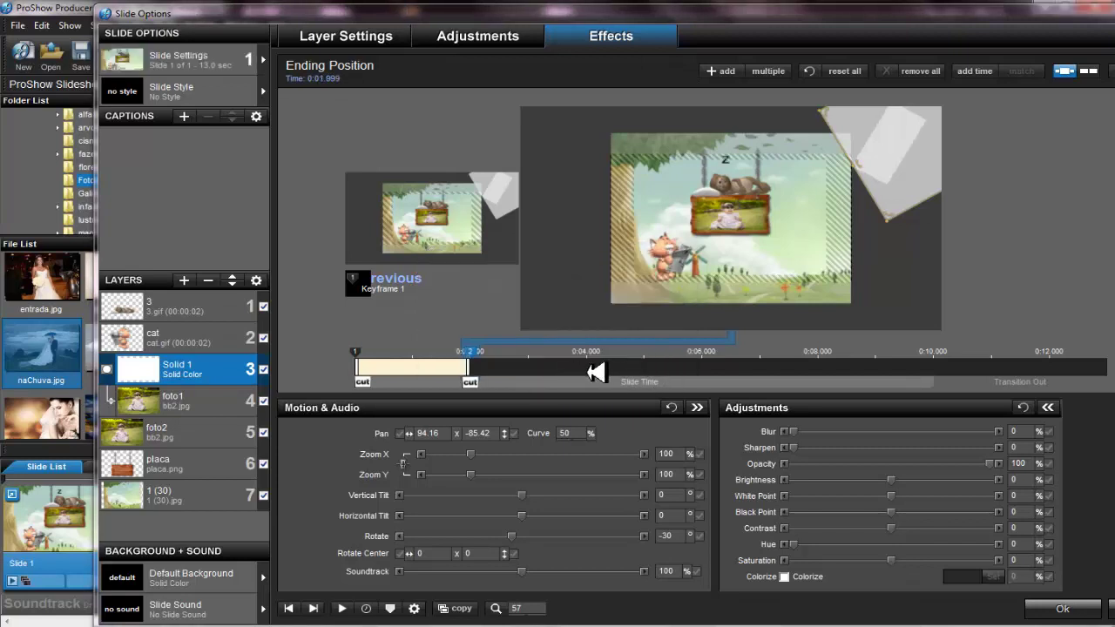
Add a third Solid 1 keyframe at 4 seconds and a fourth at the end of the slide, at 13 seconds.
left_click(591, 369)
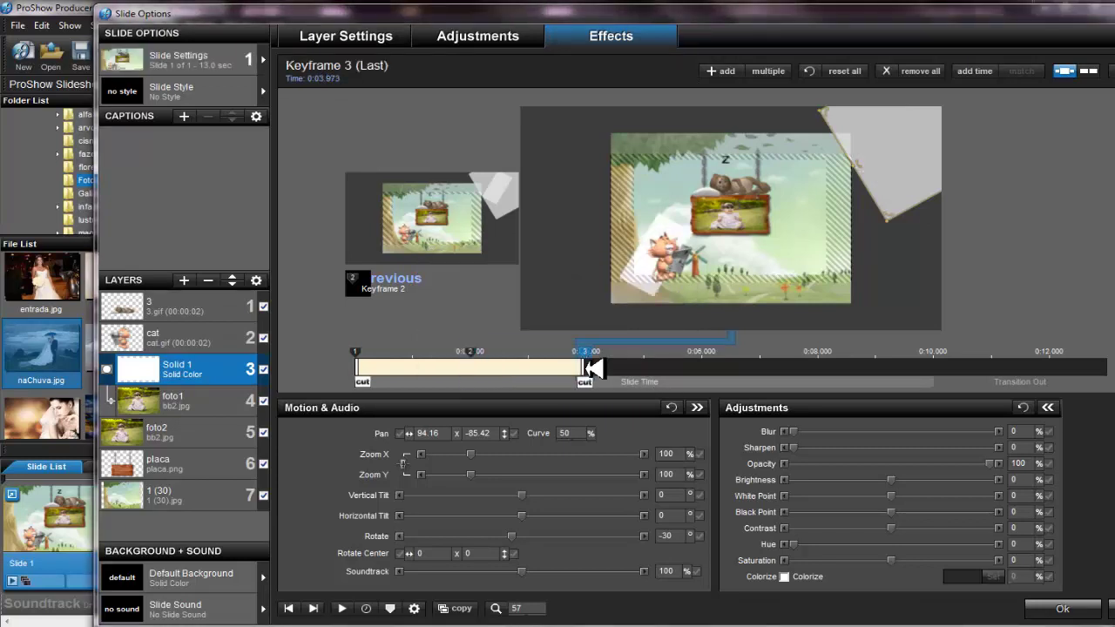
left_click(331, 81)
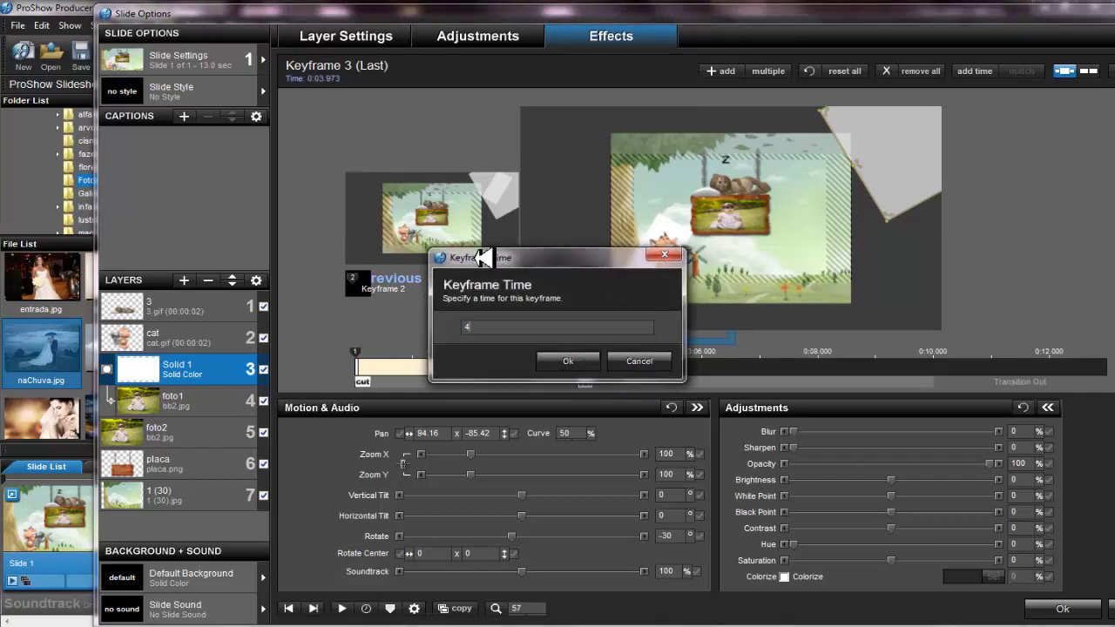
left_click(565, 363)
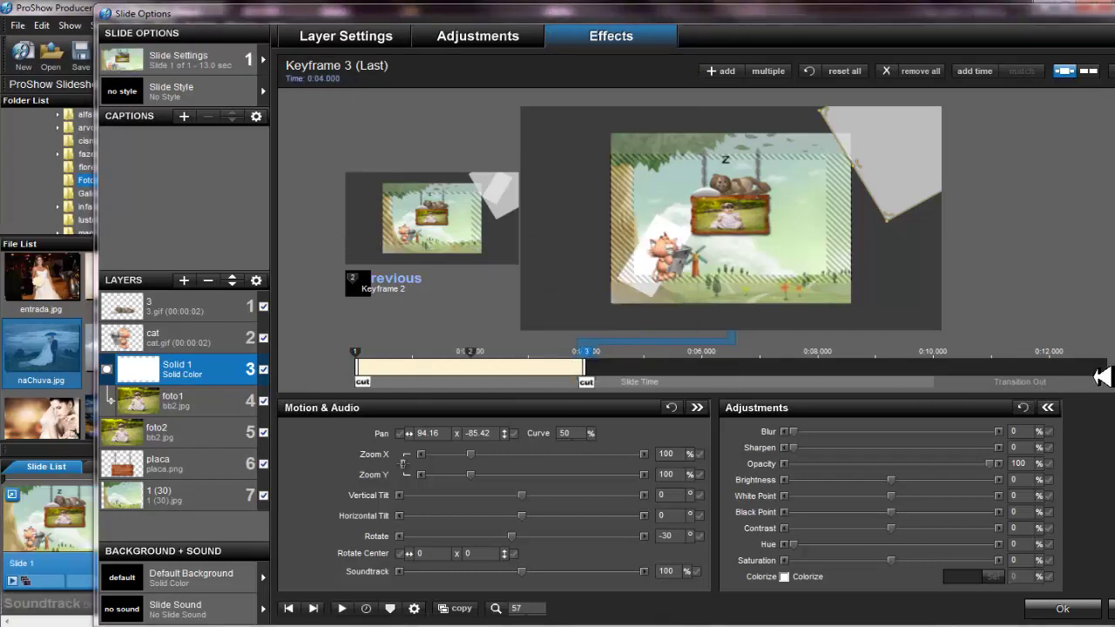
double_click(1099, 373)
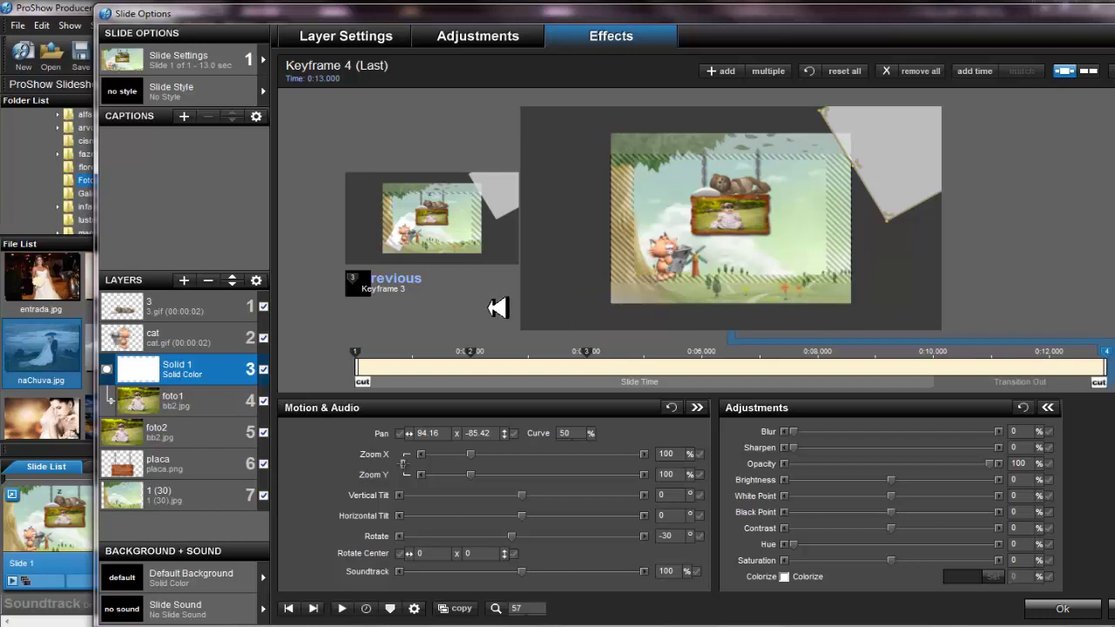
In Solid 1's third keyframe, move the mask to the corner of the photo behind the cat, at a pan of about 27 × -33.
left_click(470, 354)
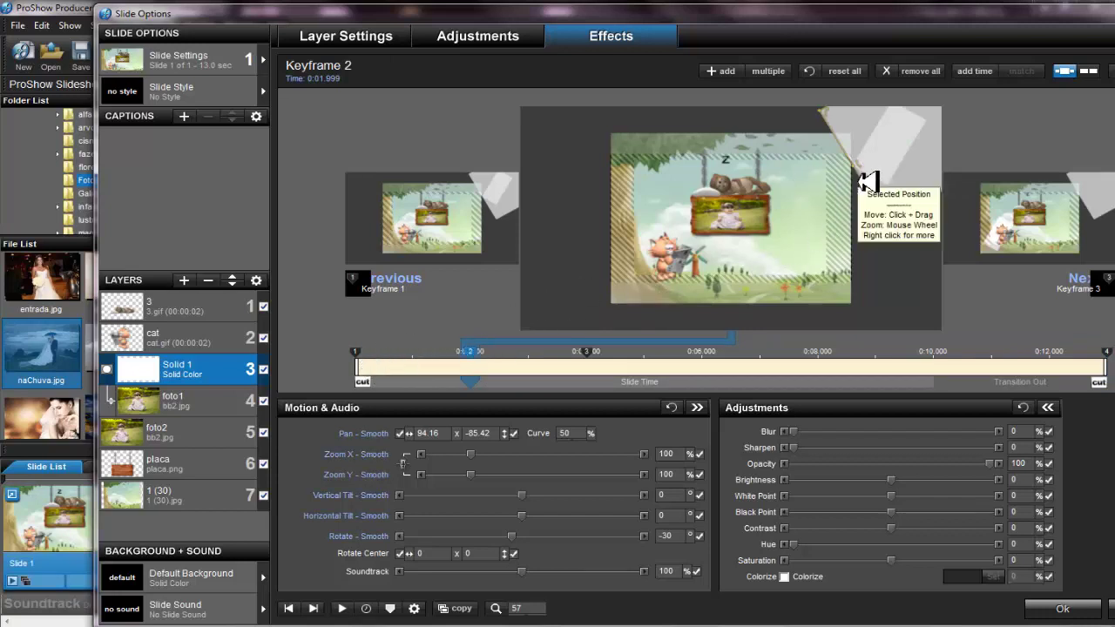
left_click_drag(865, 181, 888, 164)
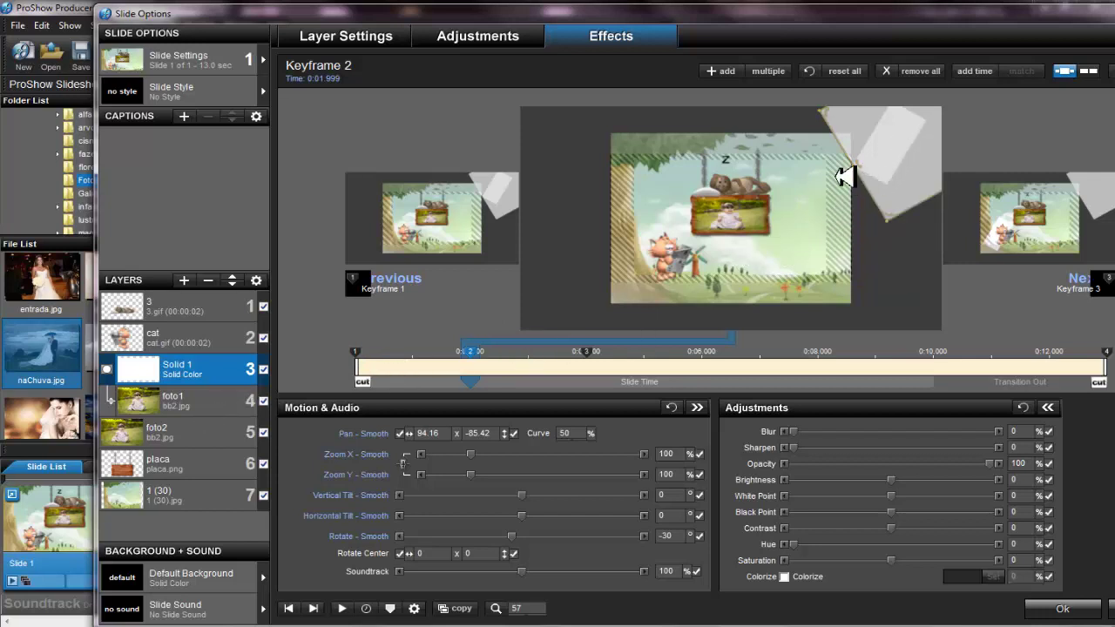
left_click(592, 360)
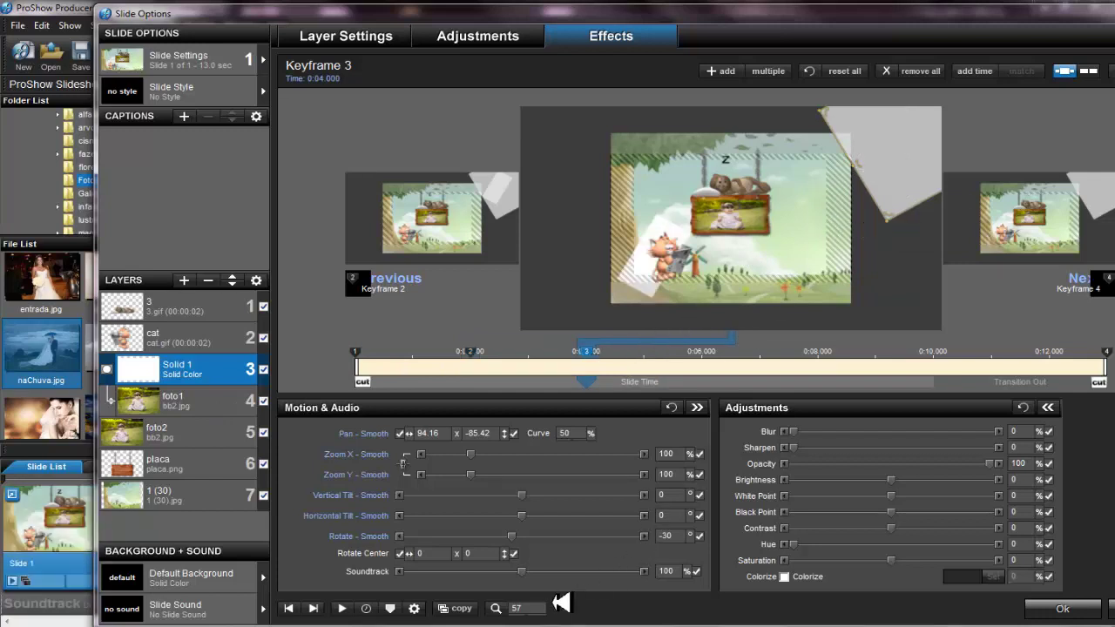
left_click_drag(561, 603, 634, 560)
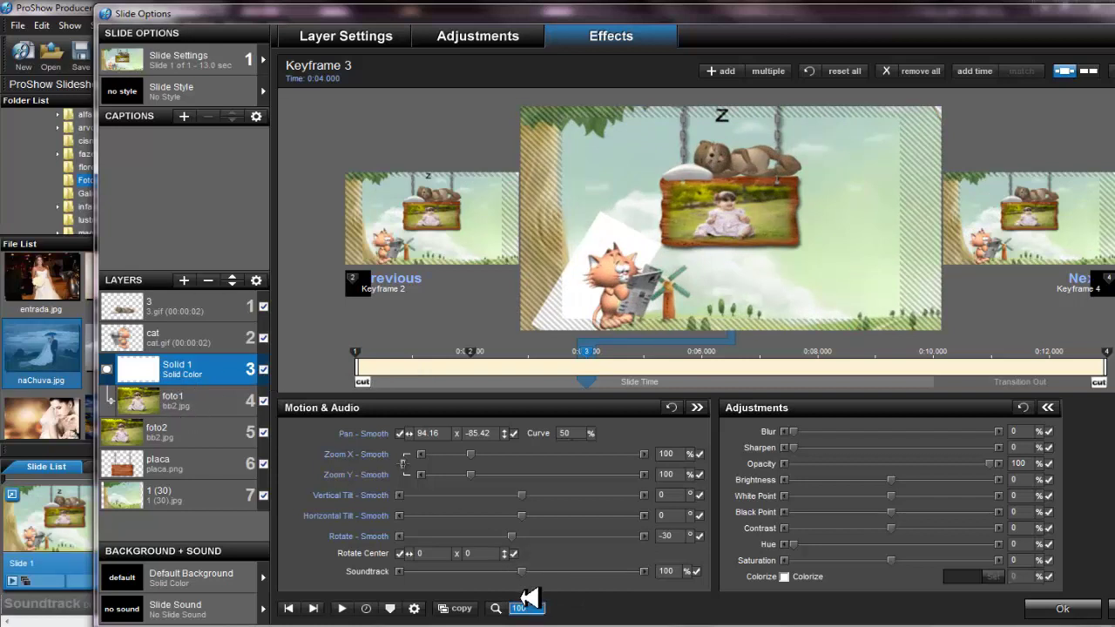
left_click_drag(529, 598, 552, 604)
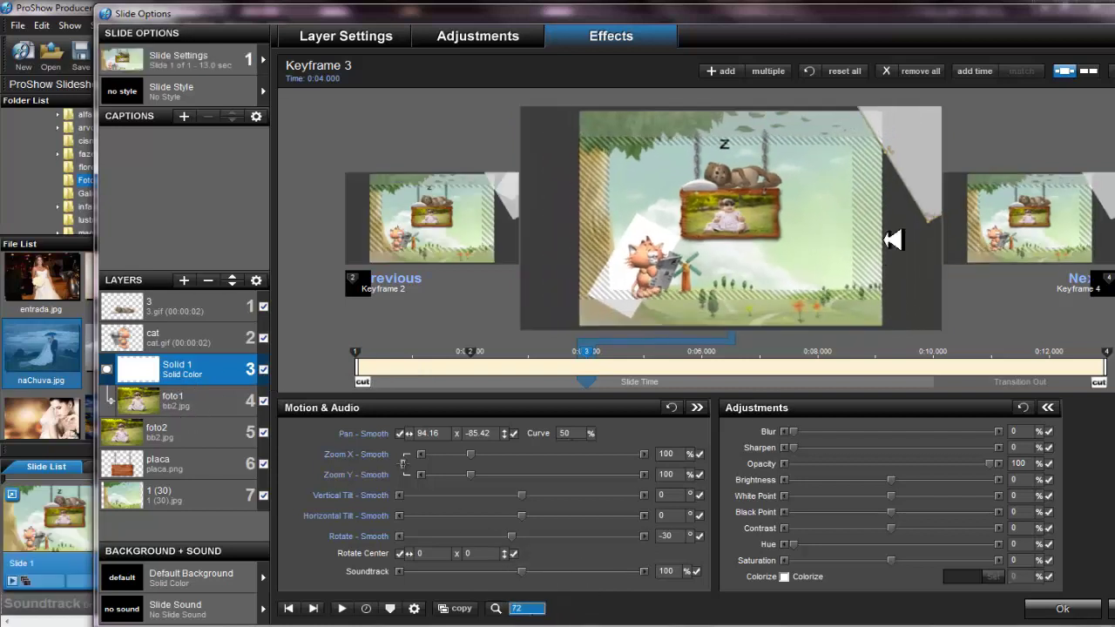
left_click_drag(912, 159, 707, 244)
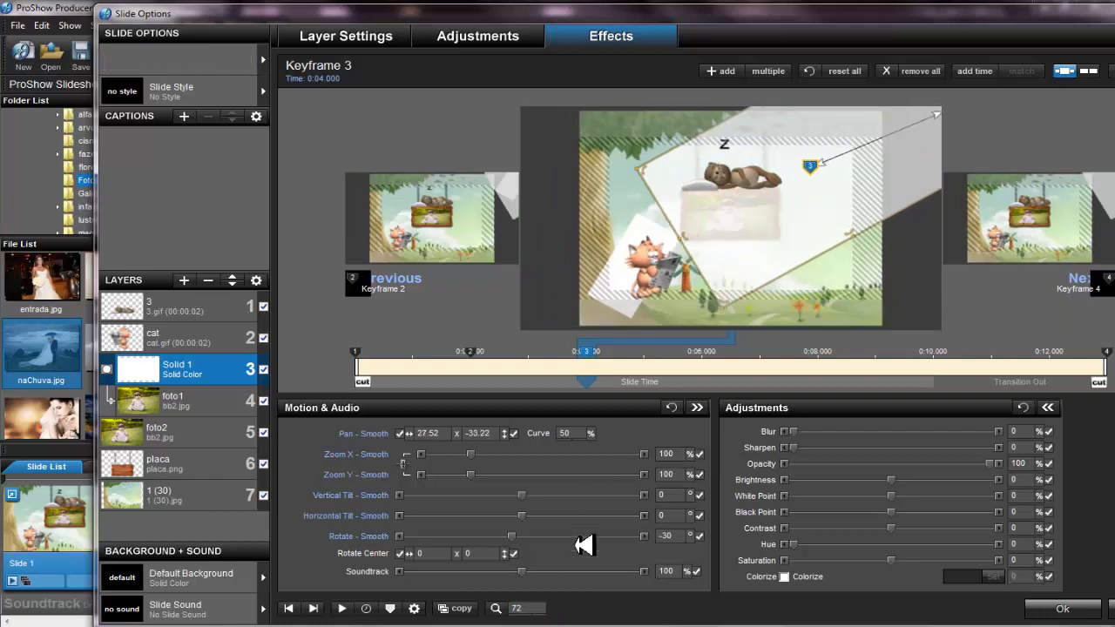
left_click_drag(528, 610, 642, 609)
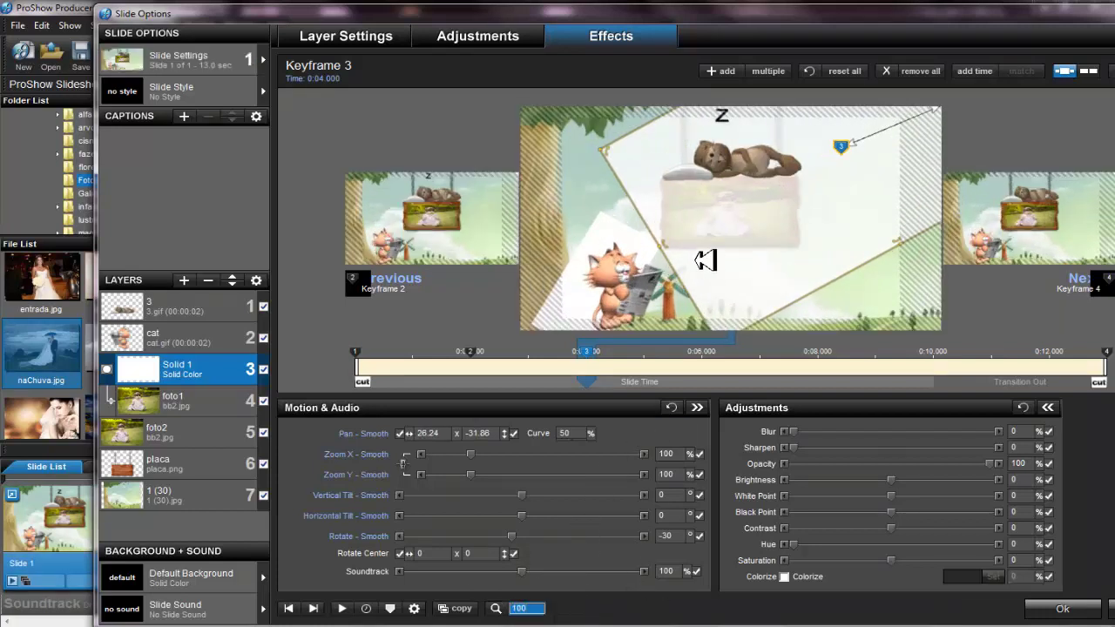
left_click_drag(705, 260, 707, 256)
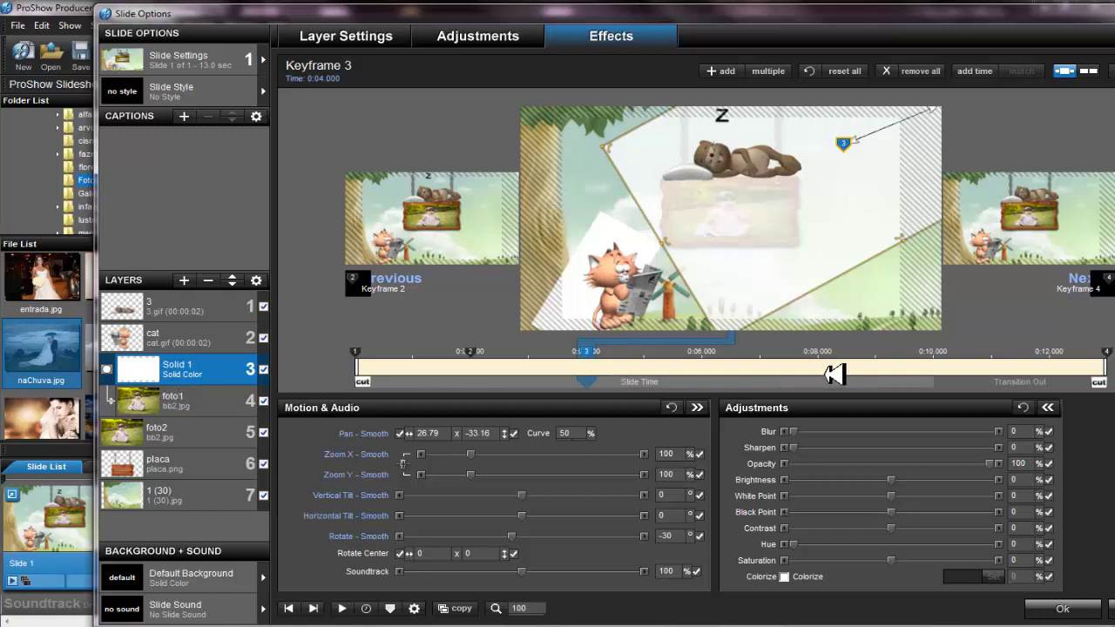
Copy the settings of Solid 1's third keyframe to its last keyframe.
left_click(1104, 376)
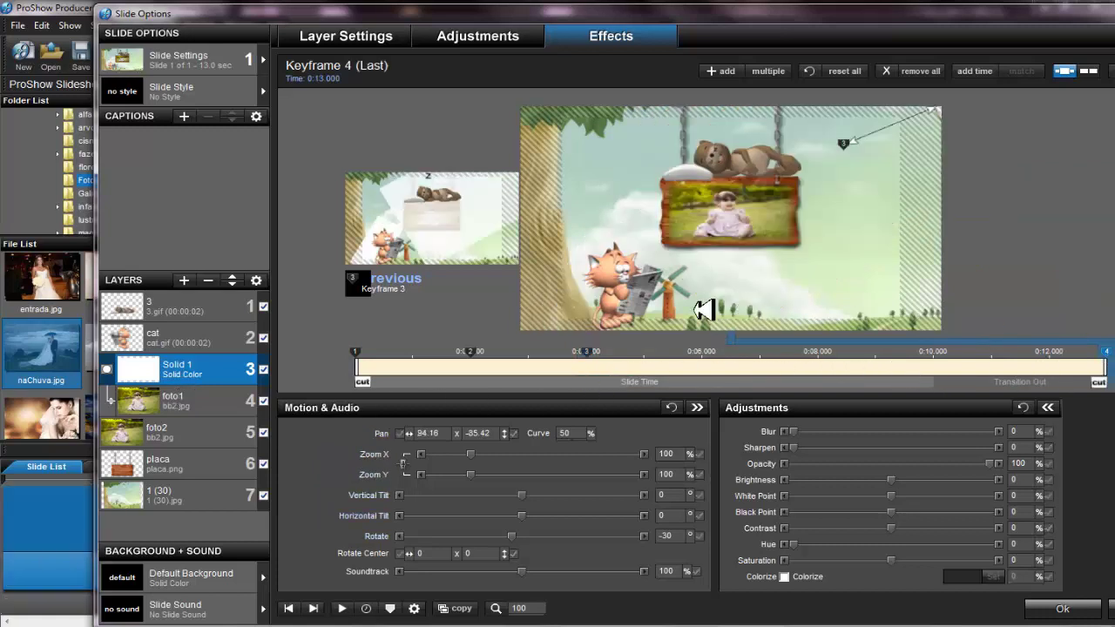
left_click(586, 353)
right_click(586, 353)
left_click(654, 222)
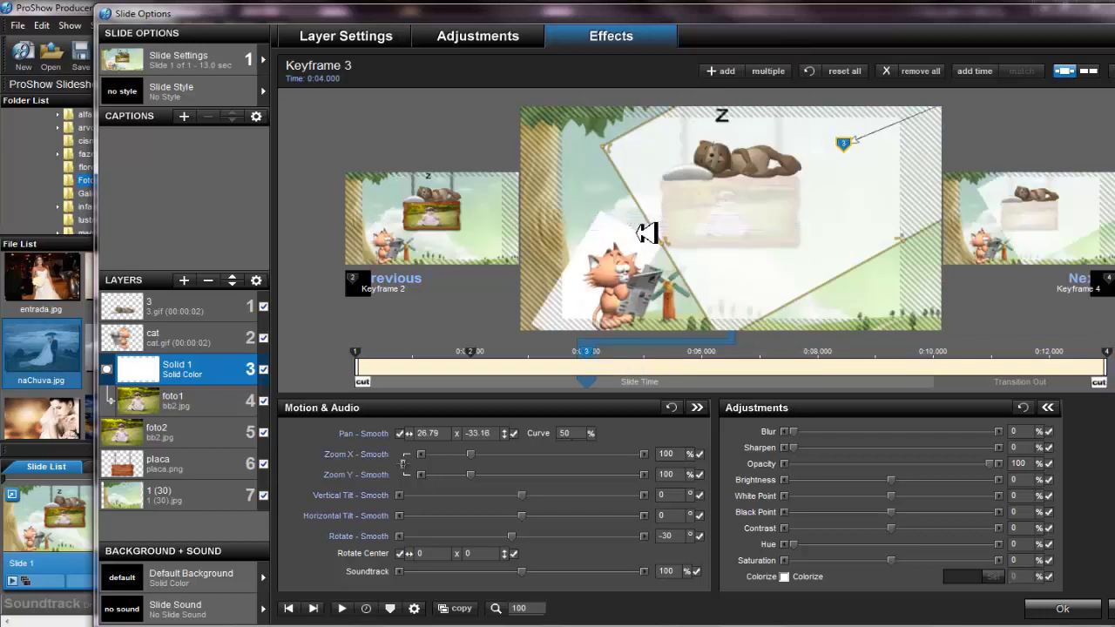
In Solid 1's last keyframe, shift the mask diagonally toward the lower left, to a pan of 0.31 × -16, and preview the motion.
left_click(1103, 353)
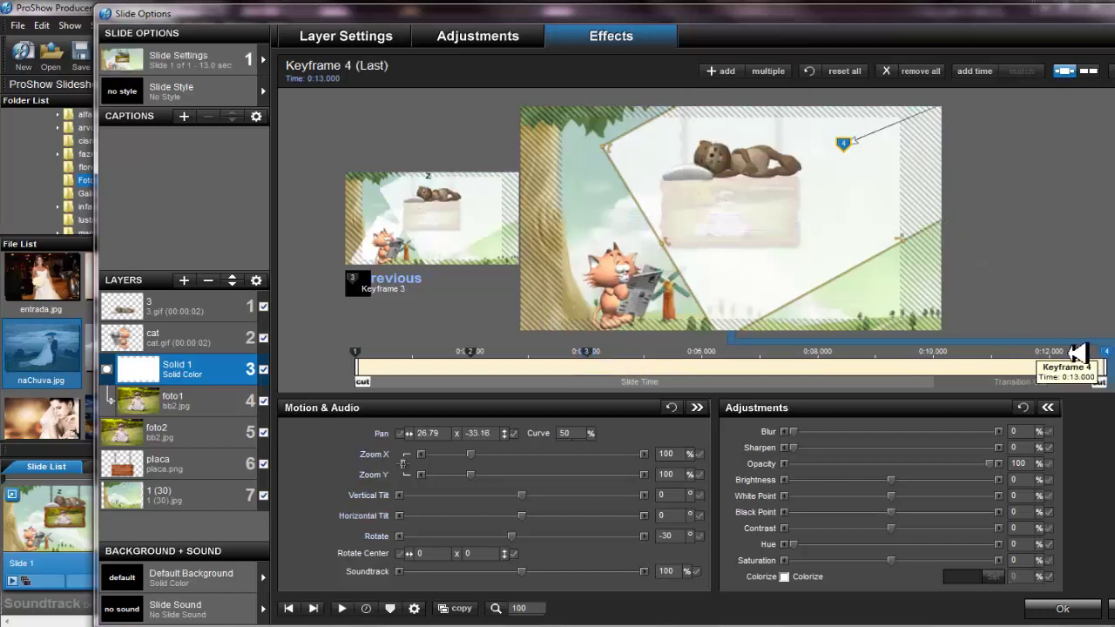
left_click_drag(778, 251, 667, 288)
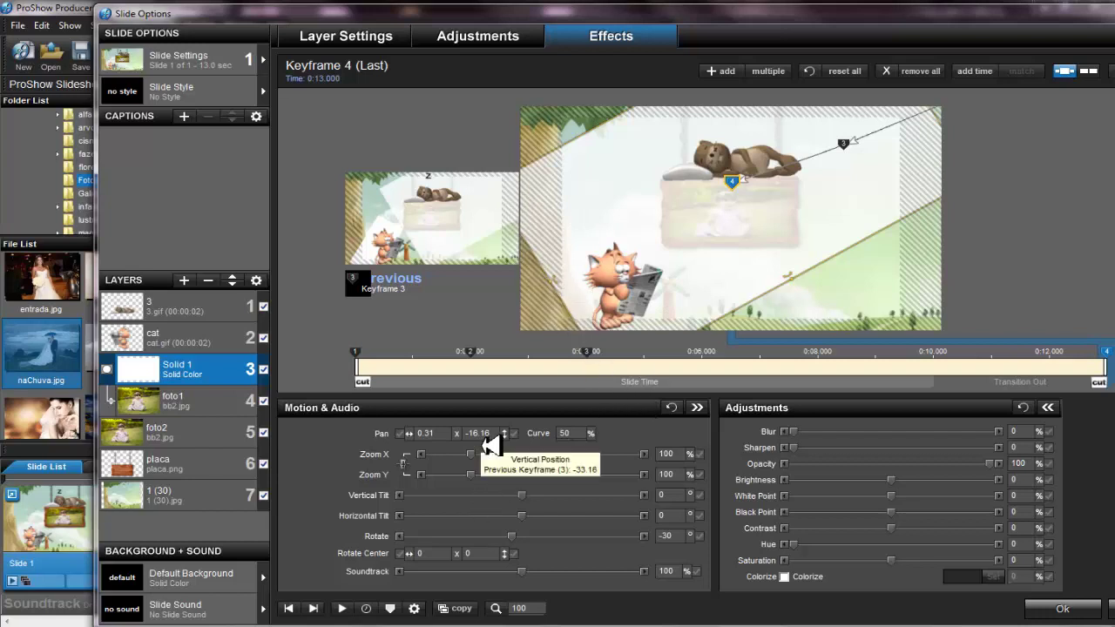
left_click(438, 442)
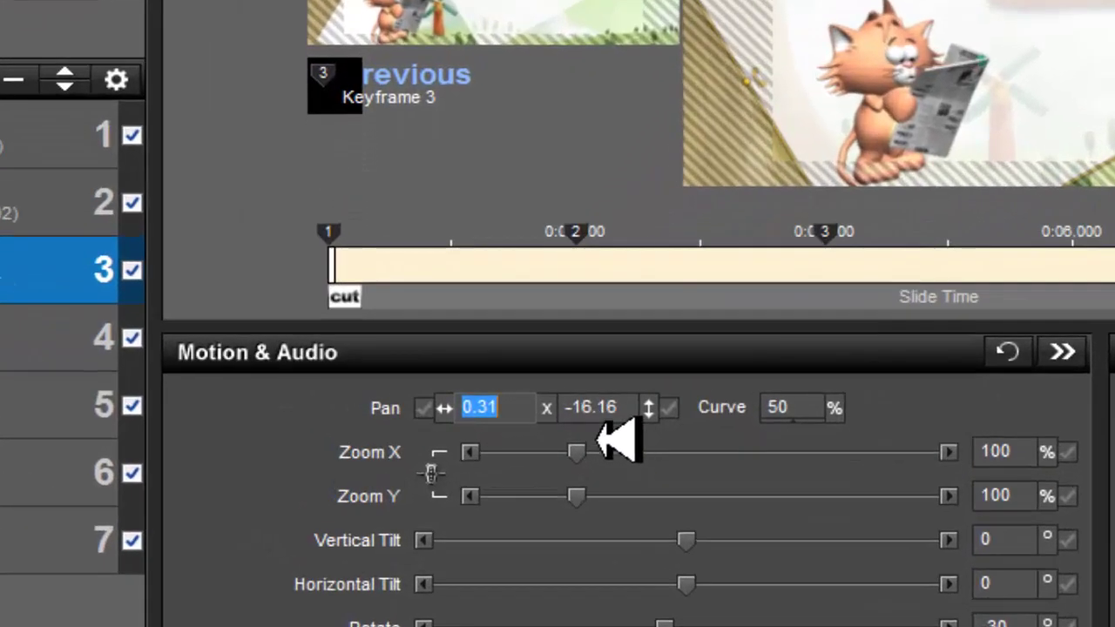
key("Tab")
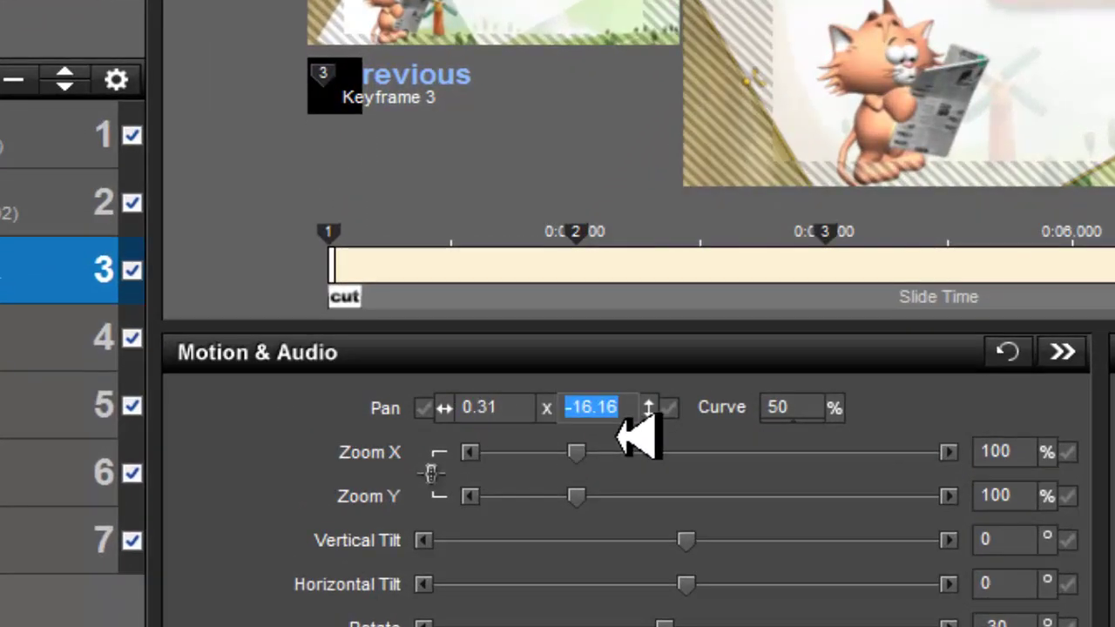
type("-16")
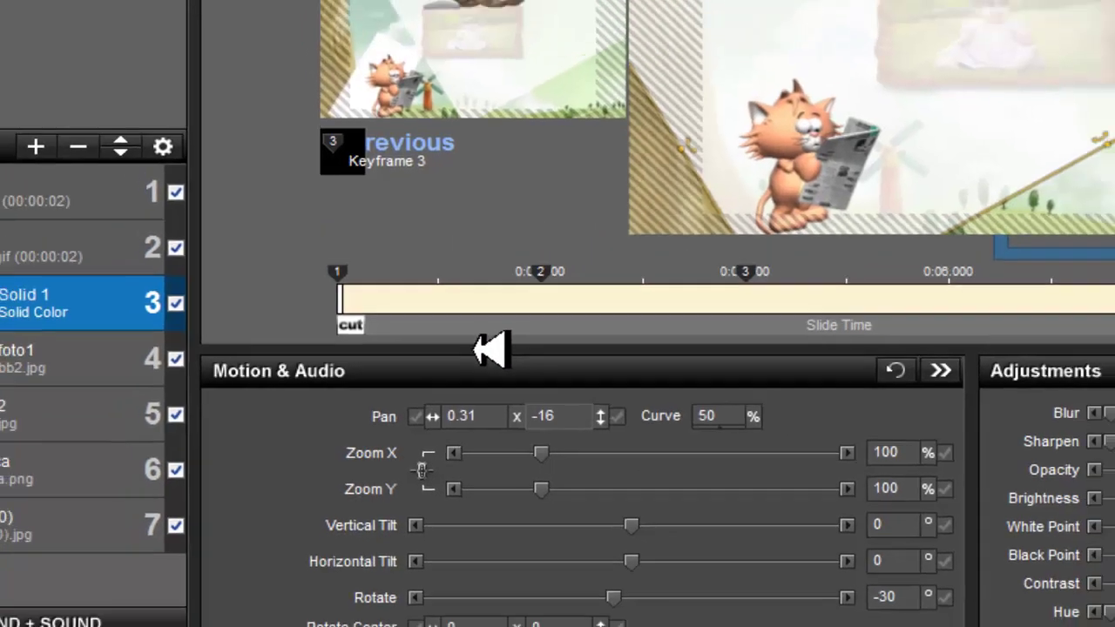
key("Return")
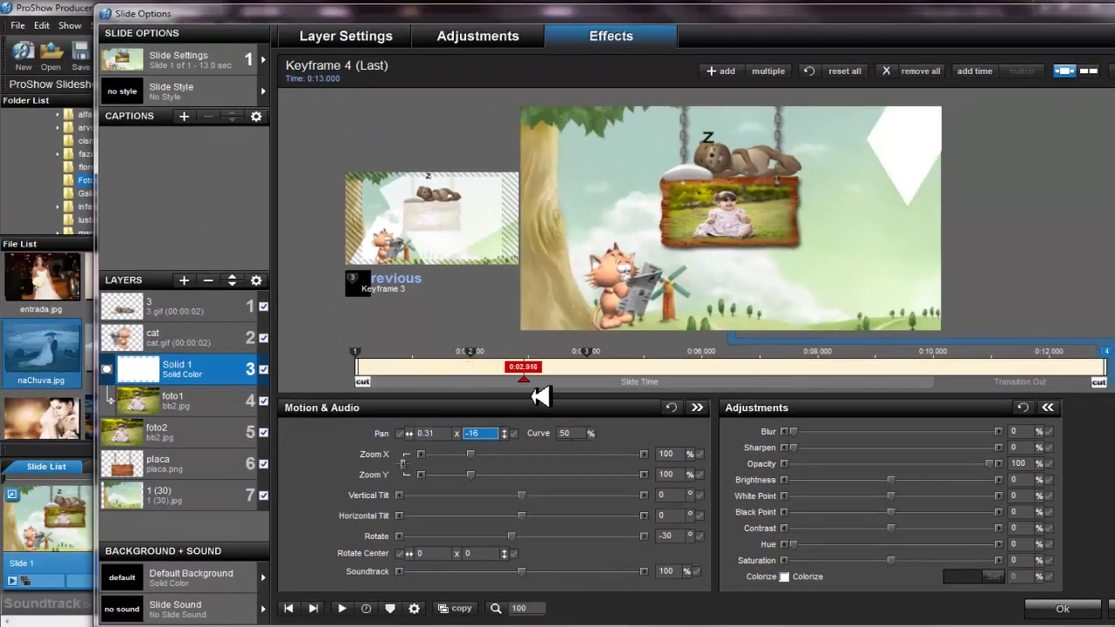
mouse_move(661, 398)
left_mouse_down()
mouse_move(597, 380)
mouse_move(468, 391)
mouse_move(1028, 391)
mouse_move(465, 388)
mouse_move(766, 386)
left_mouse_up()
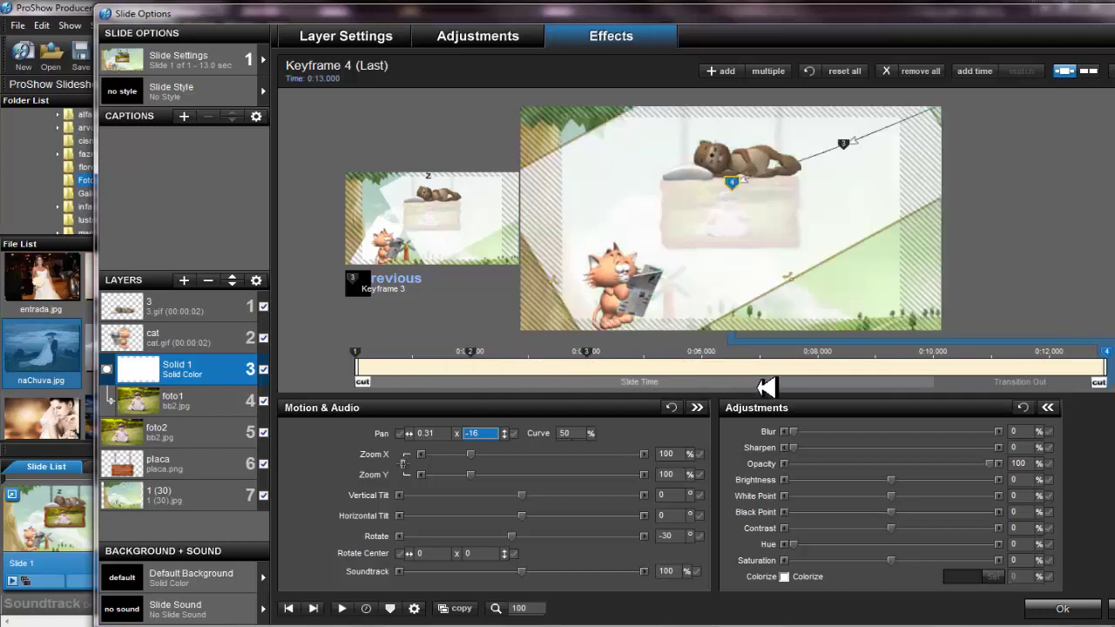
Extend the Solid 1 mask to cover foto2 as well as foto1, and preview the slide.
left_click(342, 608)
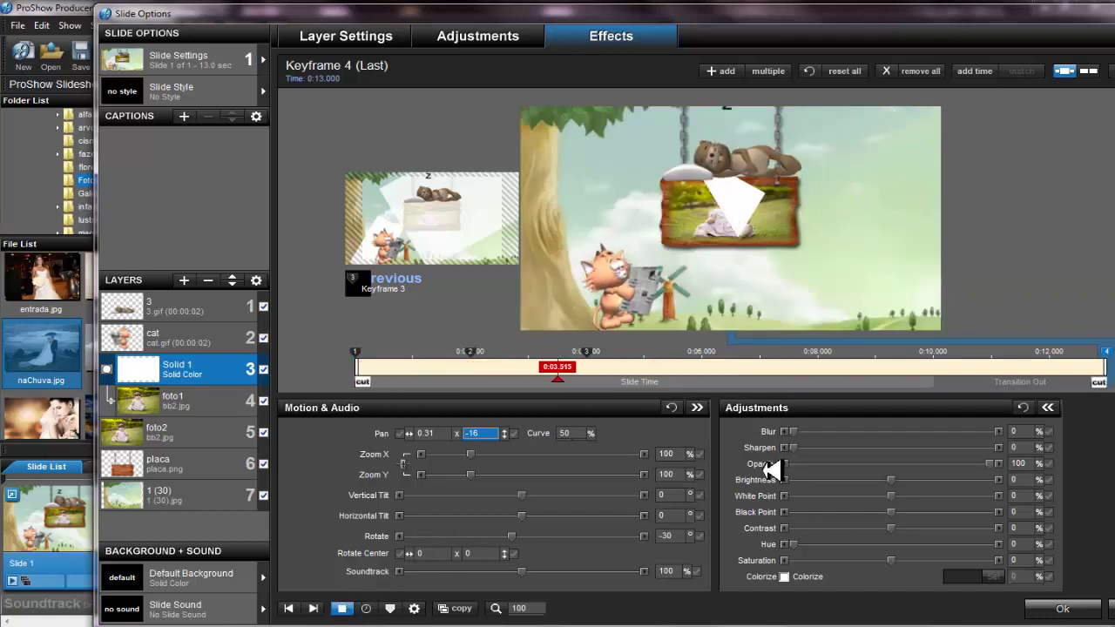
left_click(344, 610)
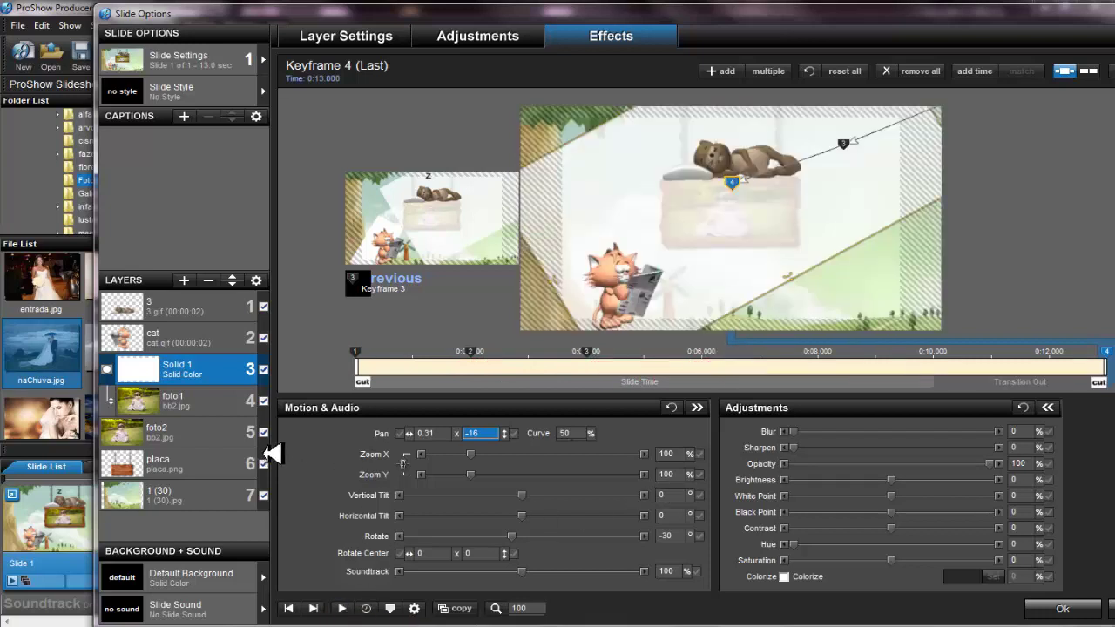
left_click(125, 411)
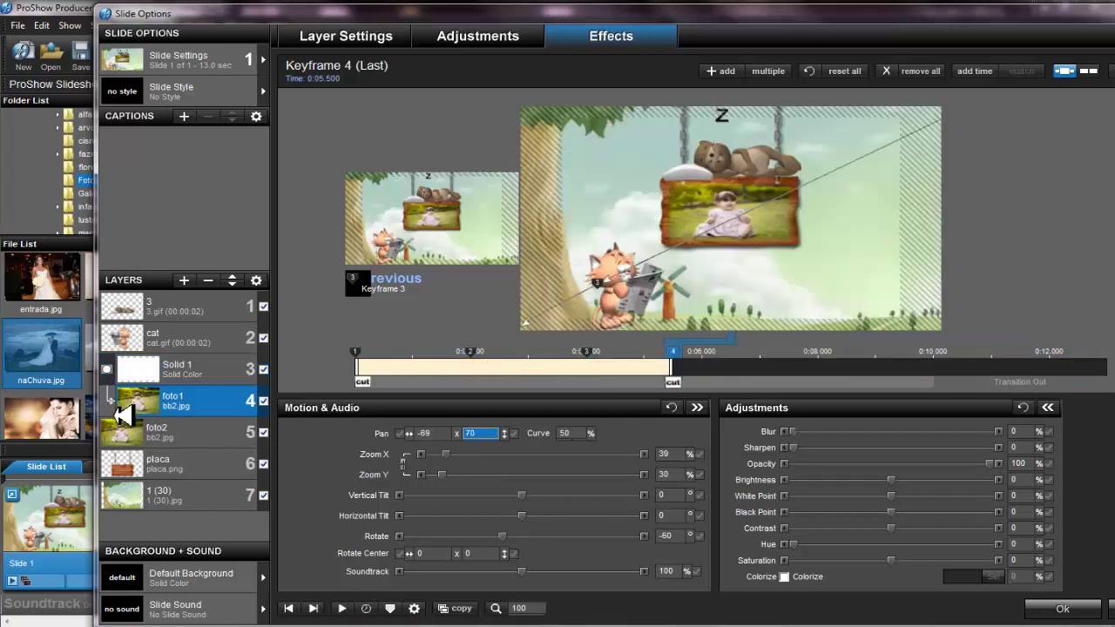
left_click(182, 433)
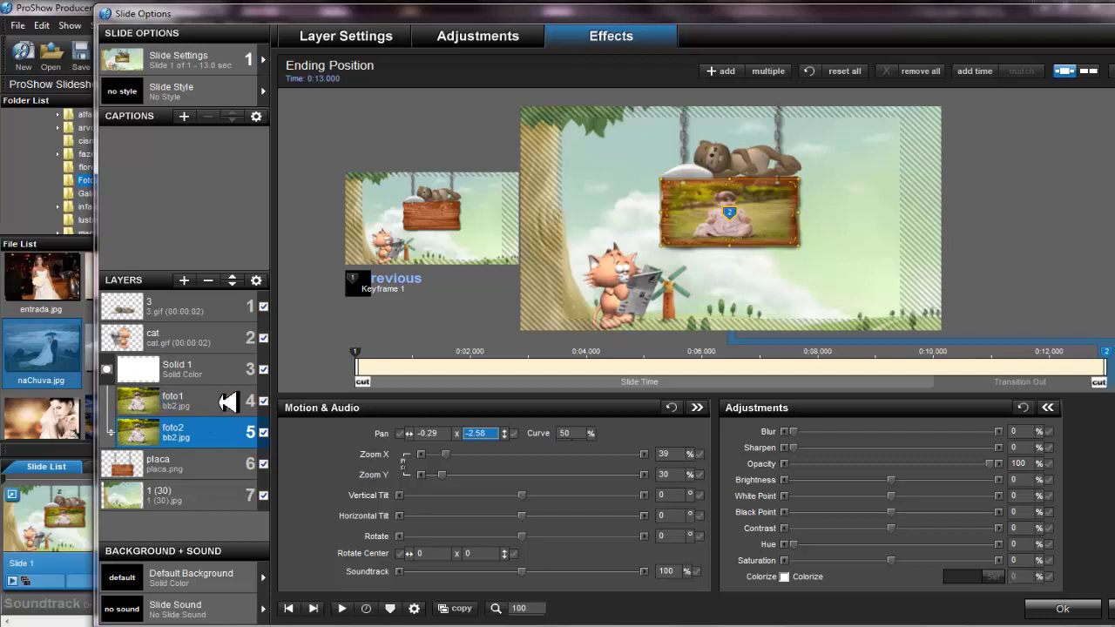
mouse_move(433, 396)
left_mouse_down()
mouse_move(801, 374)
mouse_move(462, 381)
mouse_move(728, 384)
mouse_move(500, 392)
mouse_move(615, 392)
left_mouse_up()
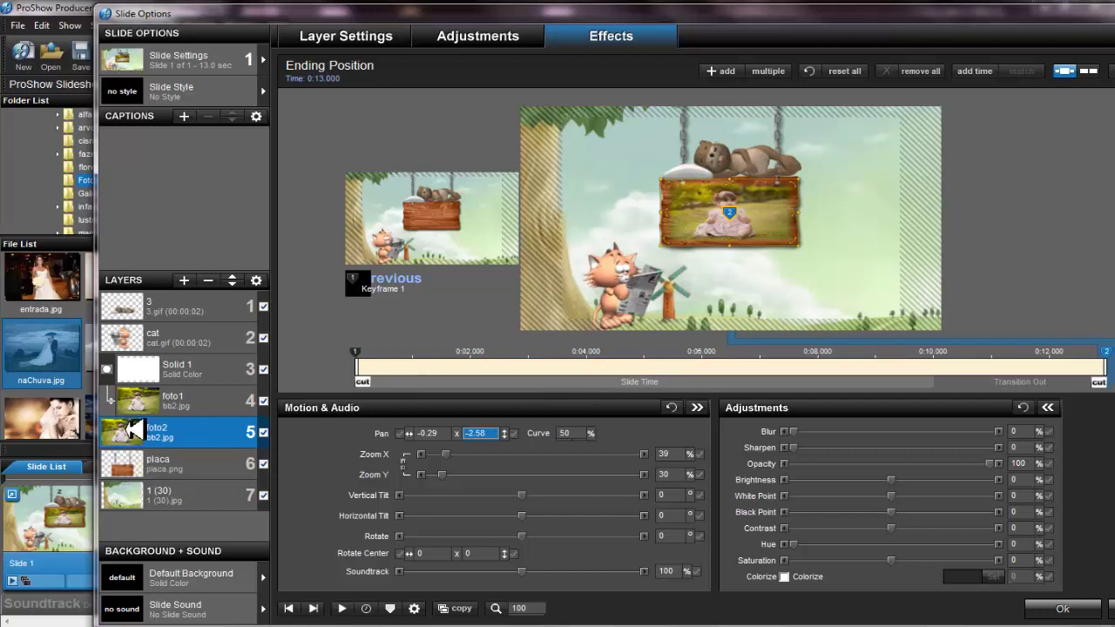
left_click(135, 402)
left_click_drag(418, 392, 621, 392)
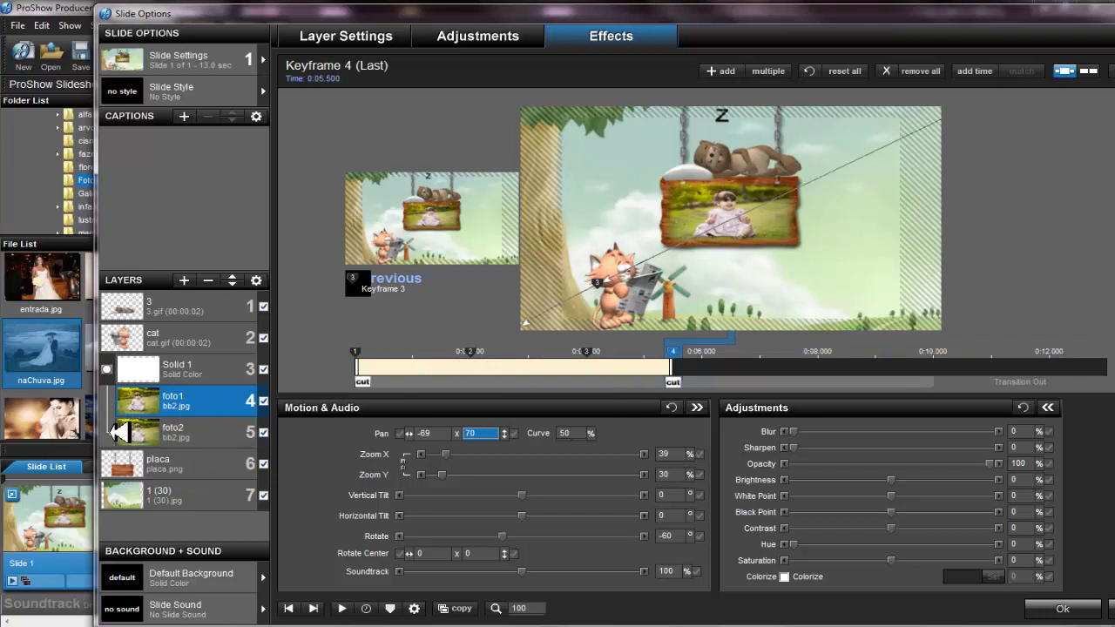
left_click(131, 432)
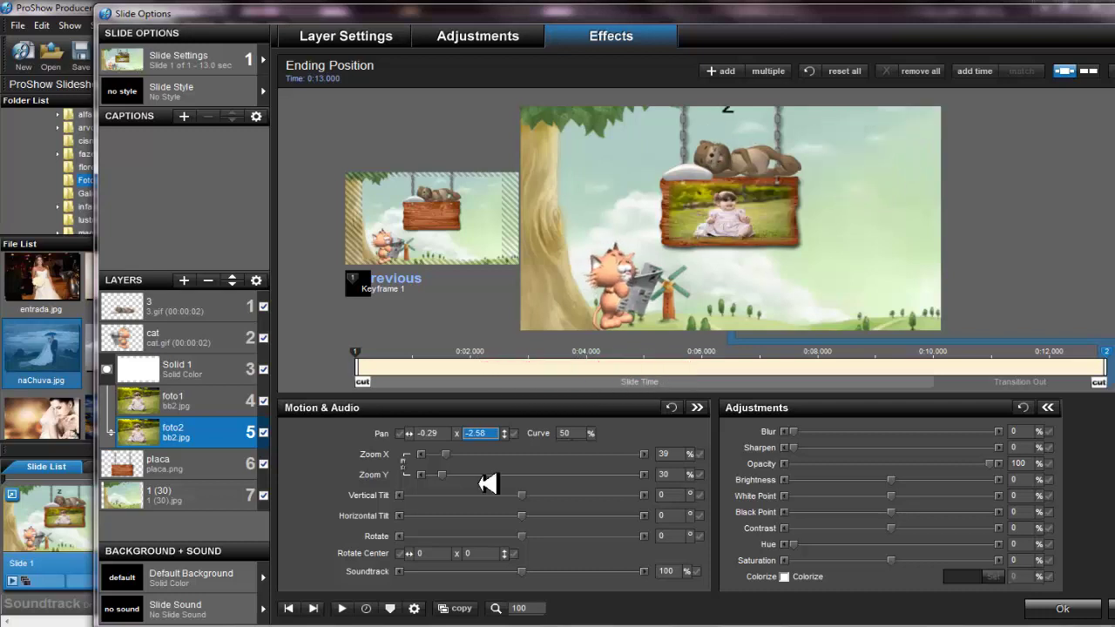
left_click(365, 609)
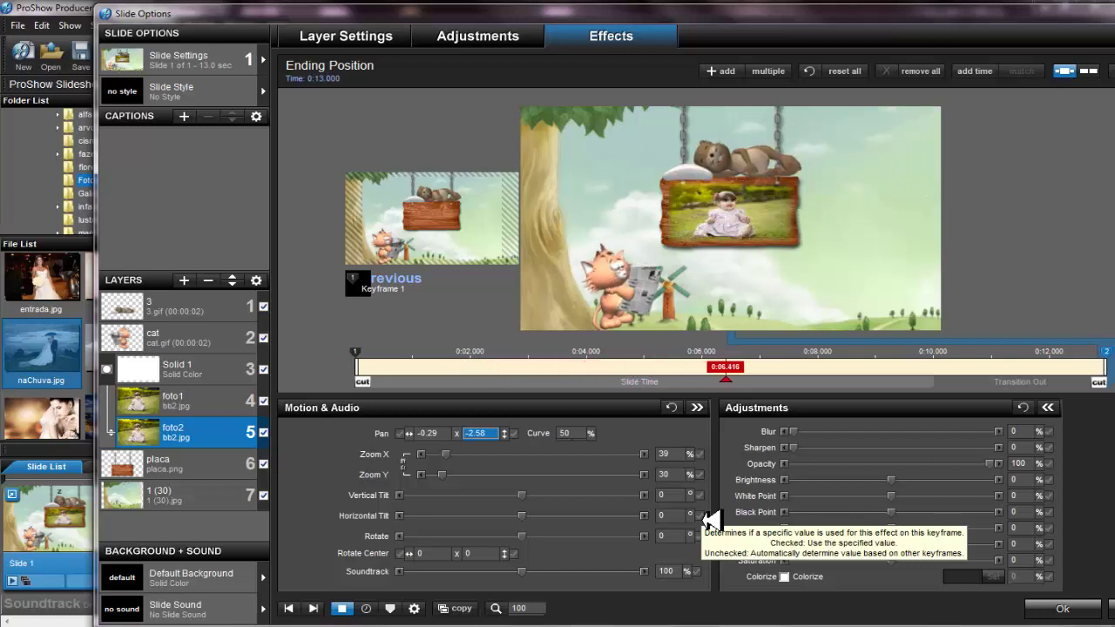
left_click(343, 607)
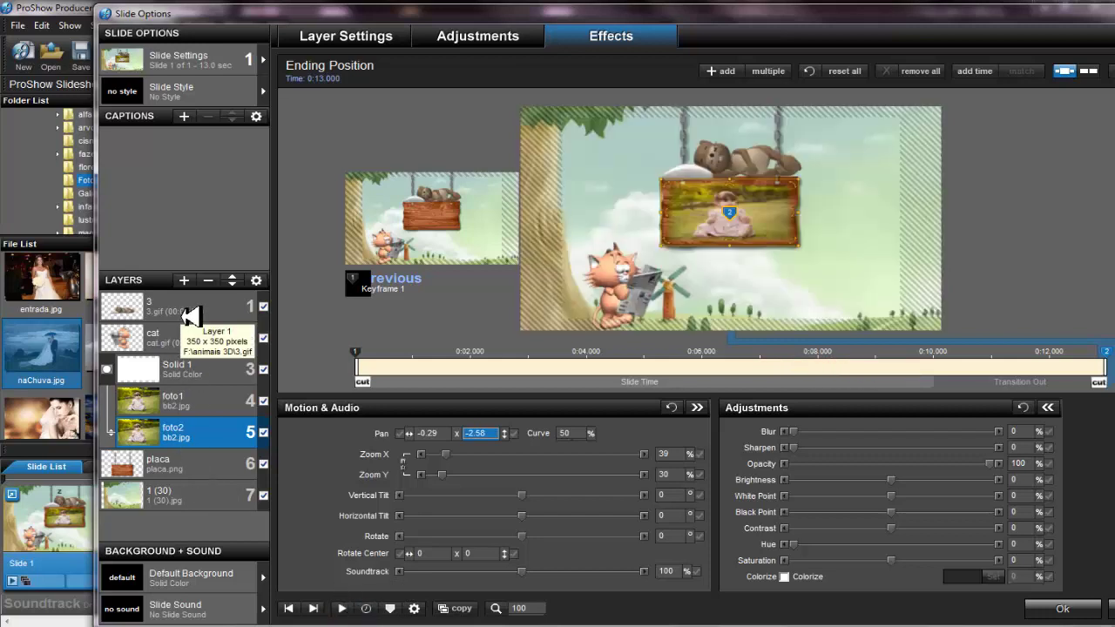
Move the sleeping bear layer 3 down to position 5, below the masked photos, and preview the slide.
left_click(190, 315)
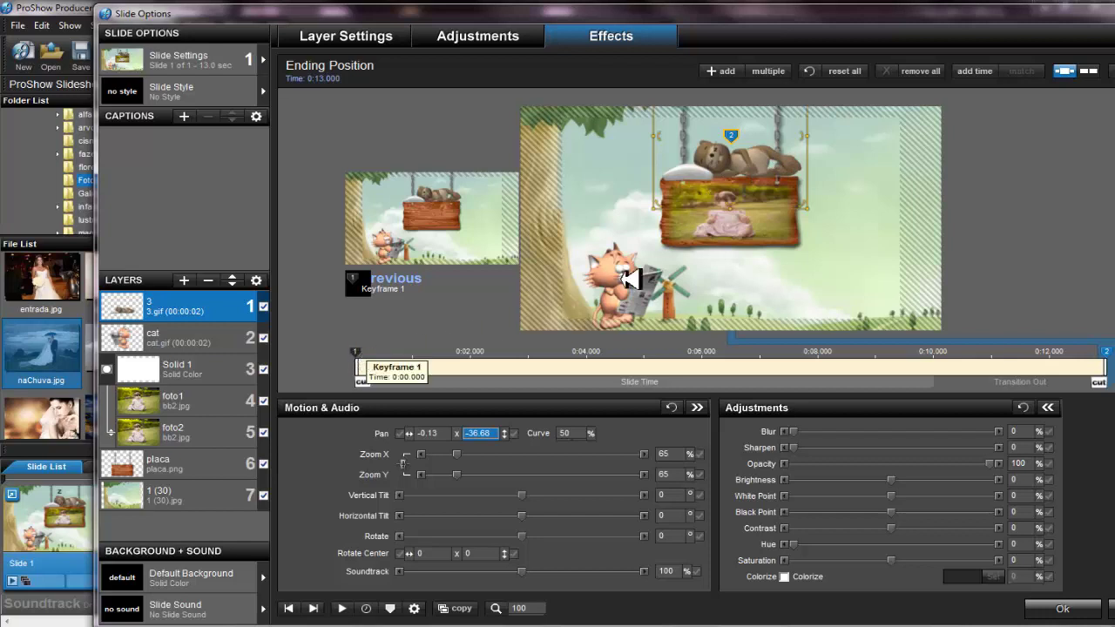
left_click(235, 293)
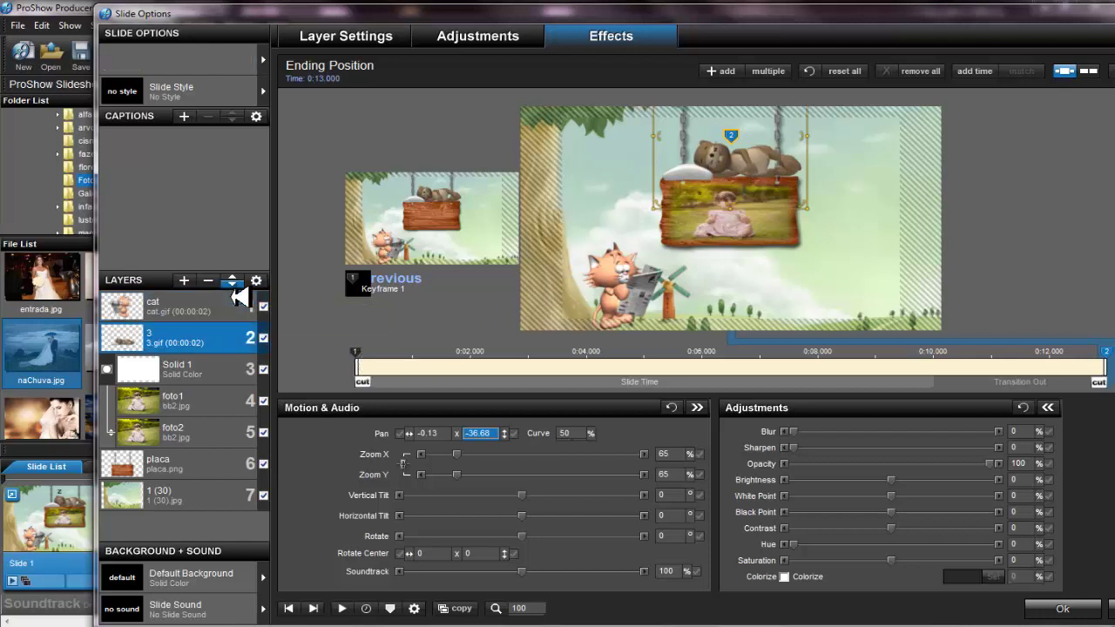
left_click(235, 294)
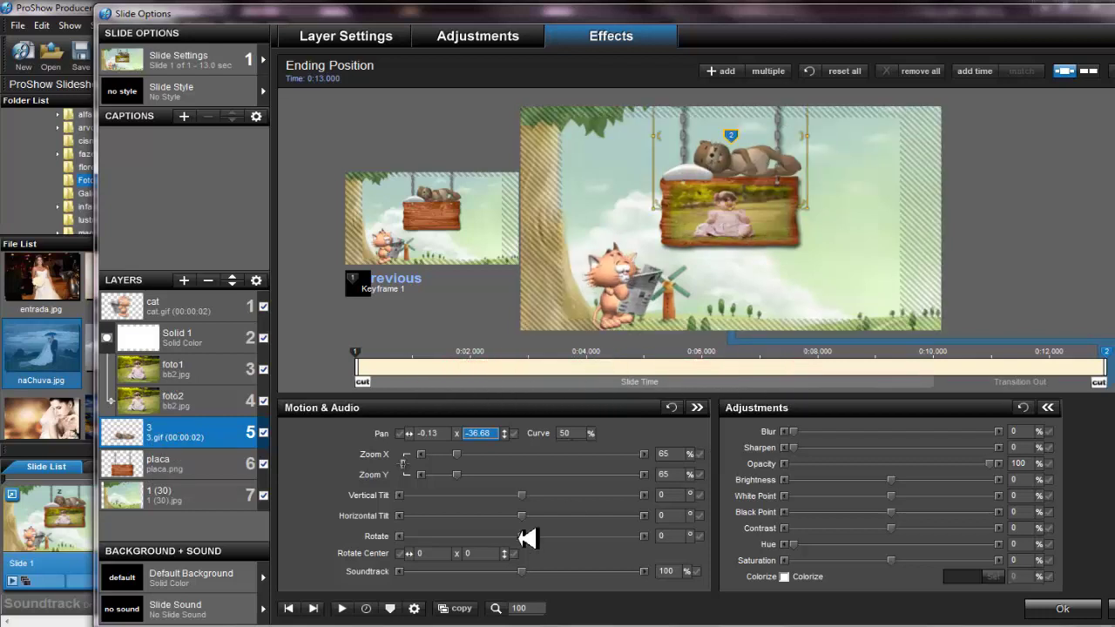
left_click(348, 611)
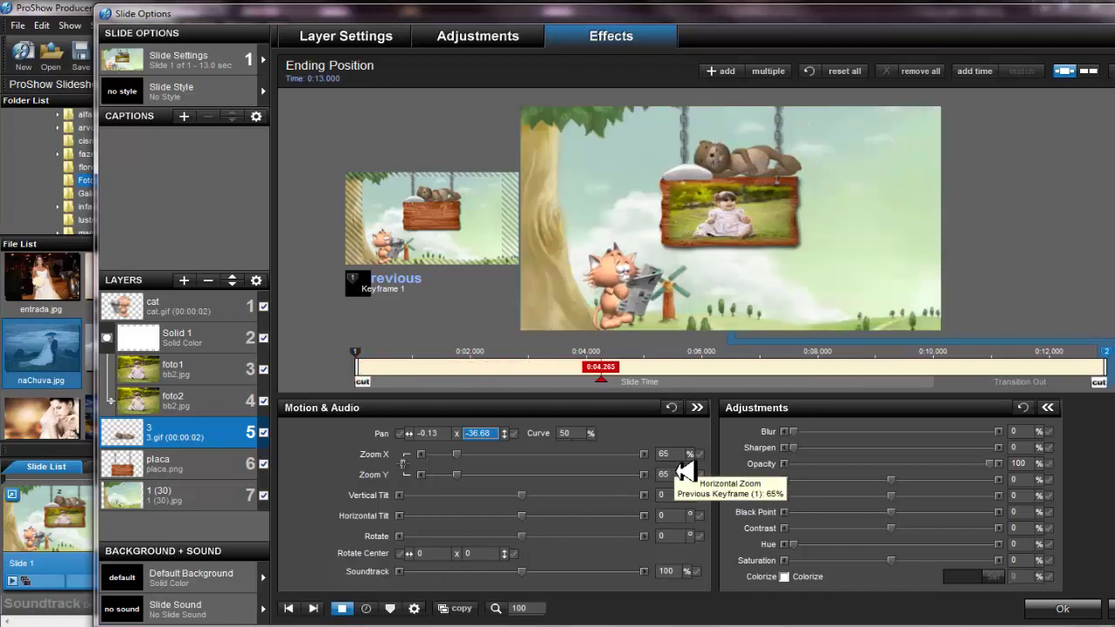
left_click(345, 609)
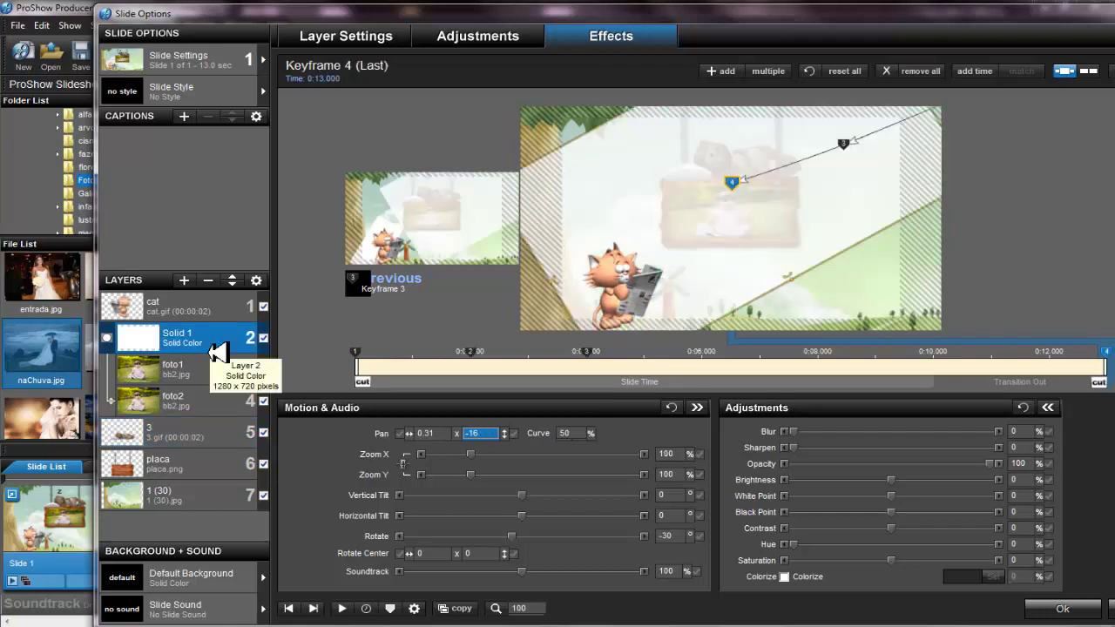
Duplicate the Solid 1 mask layer and the foto1 layer.
right_click(216, 351)
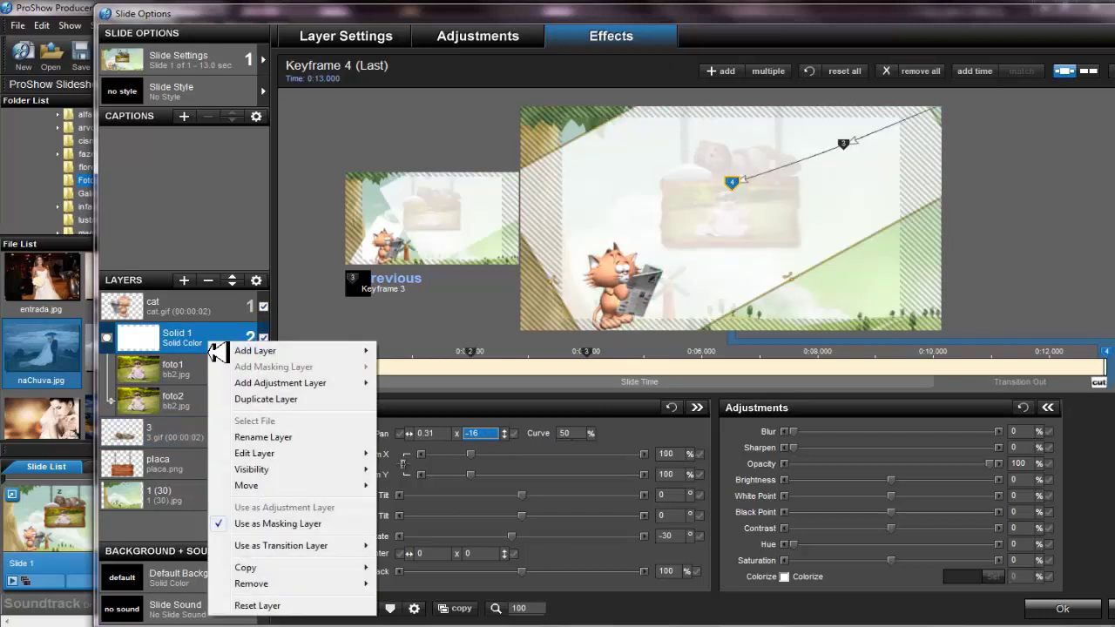
left_click(261, 401)
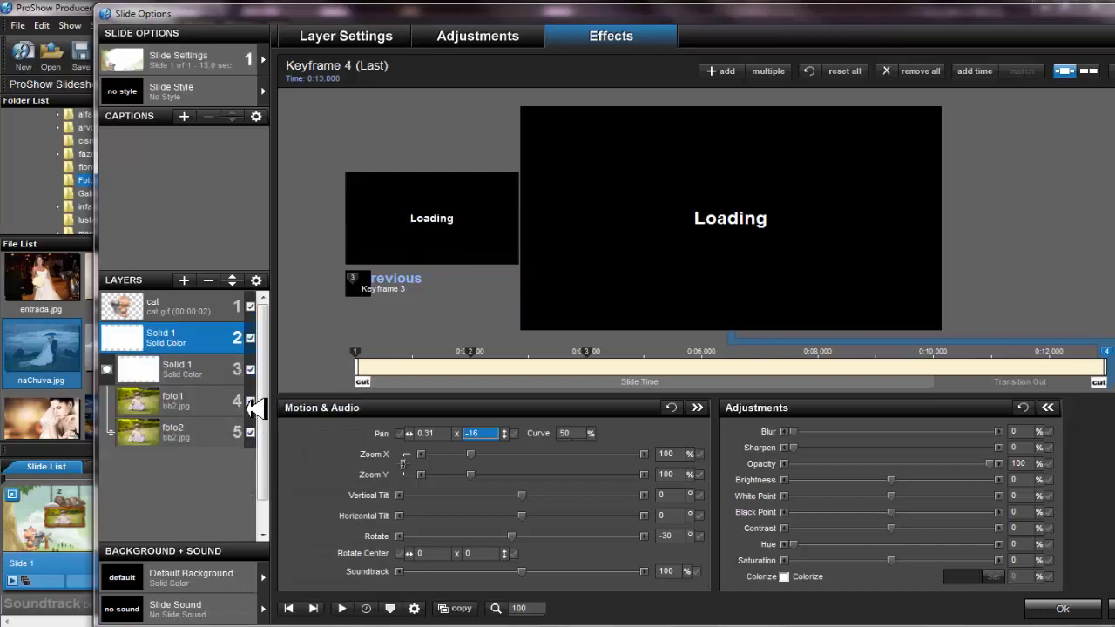
right_click(193, 413)
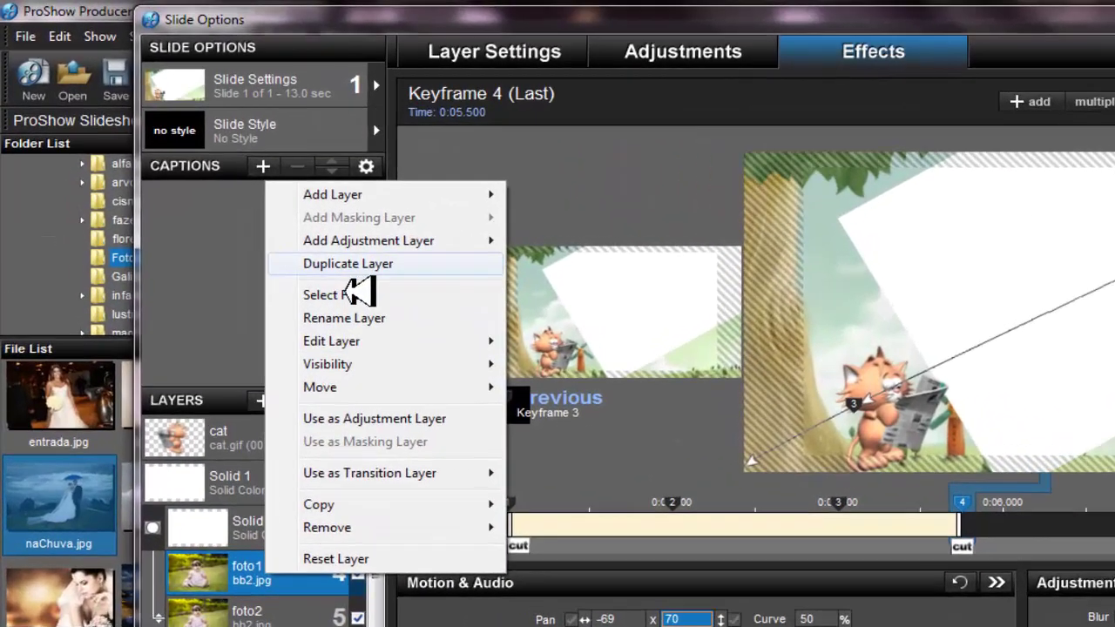
left_click(249, 185)
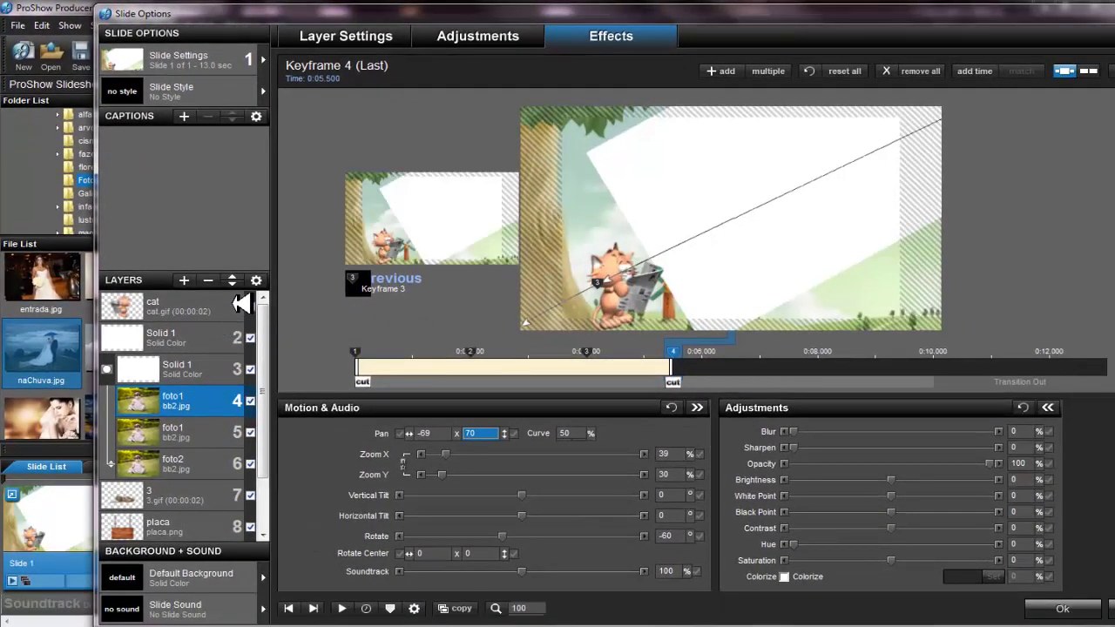
Move one foto1 copy out of the existing mask to directly below the unmasked Solid 1, and turn that solid into its masking layer.
left_click(232, 284)
left_click(233, 284)
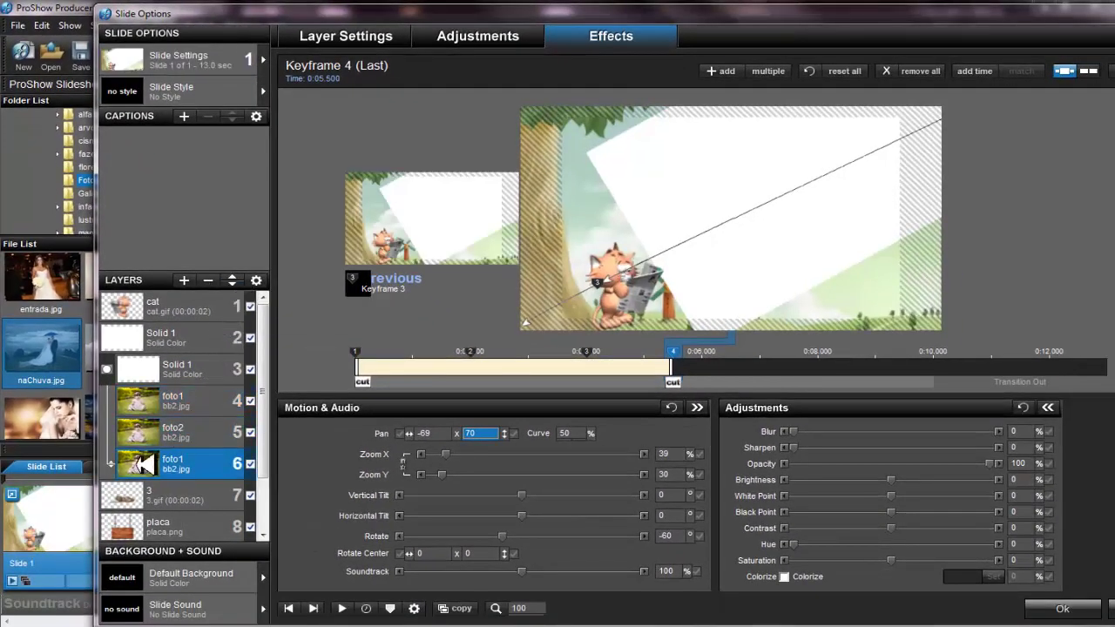
left_click(120, 442)
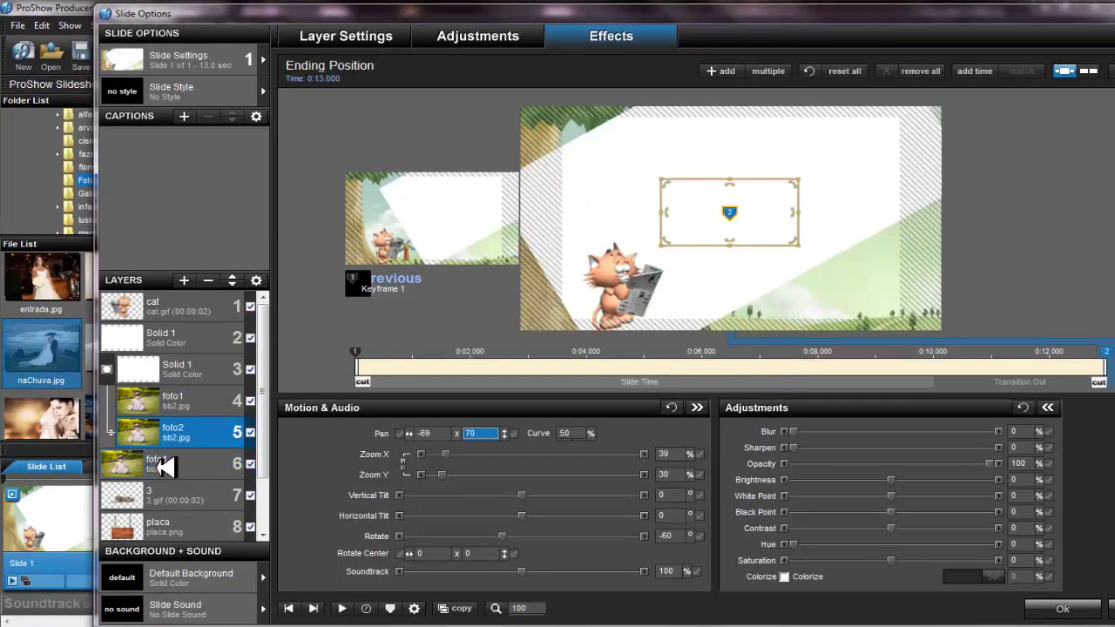
left_click(167, 476)
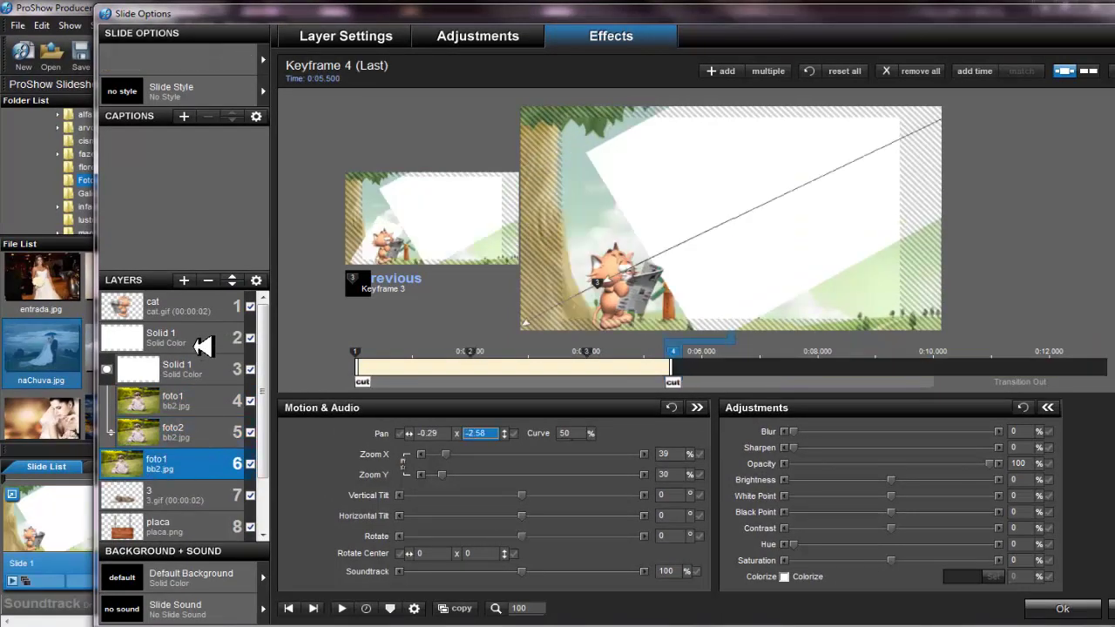
left_click(234, 277)
left_click(234, 276)
left_click(233, 277)
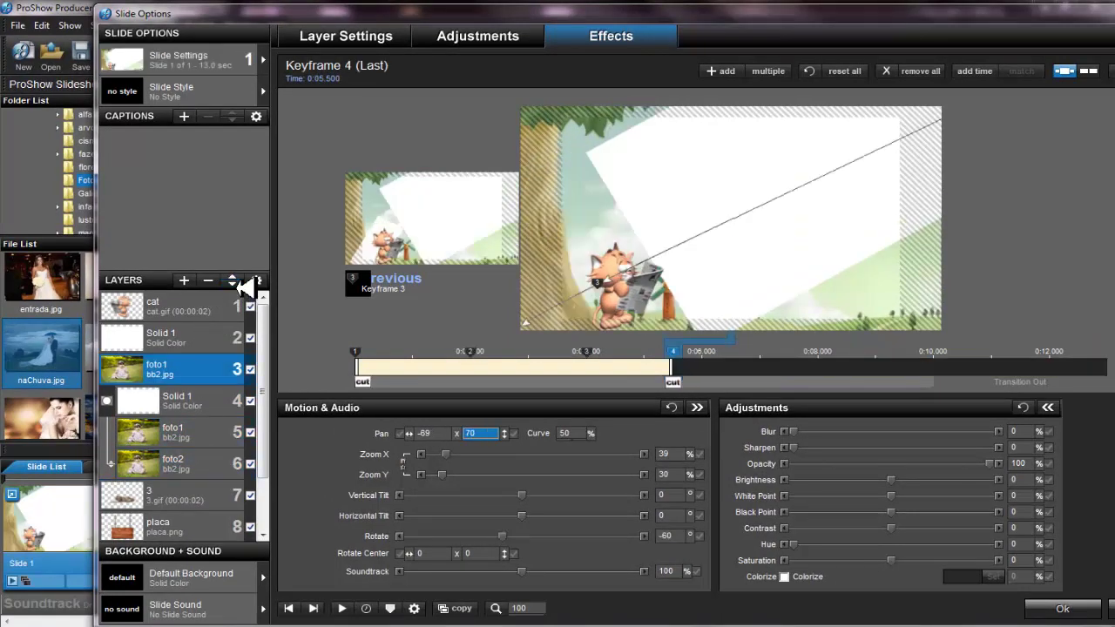
right_click(178, 349)
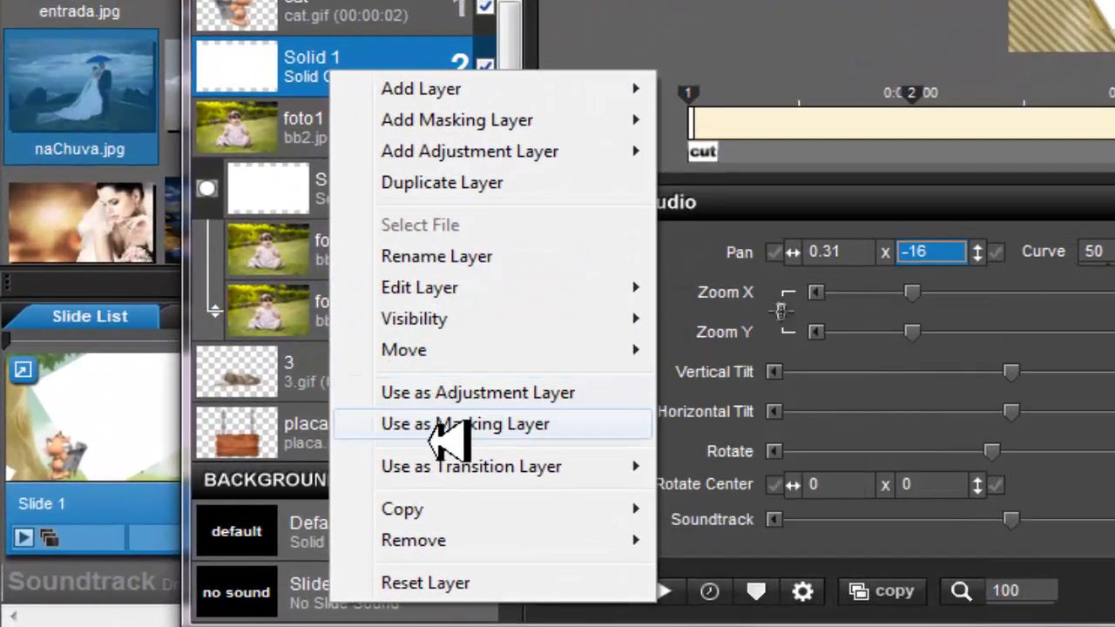
left_click(431, 433)
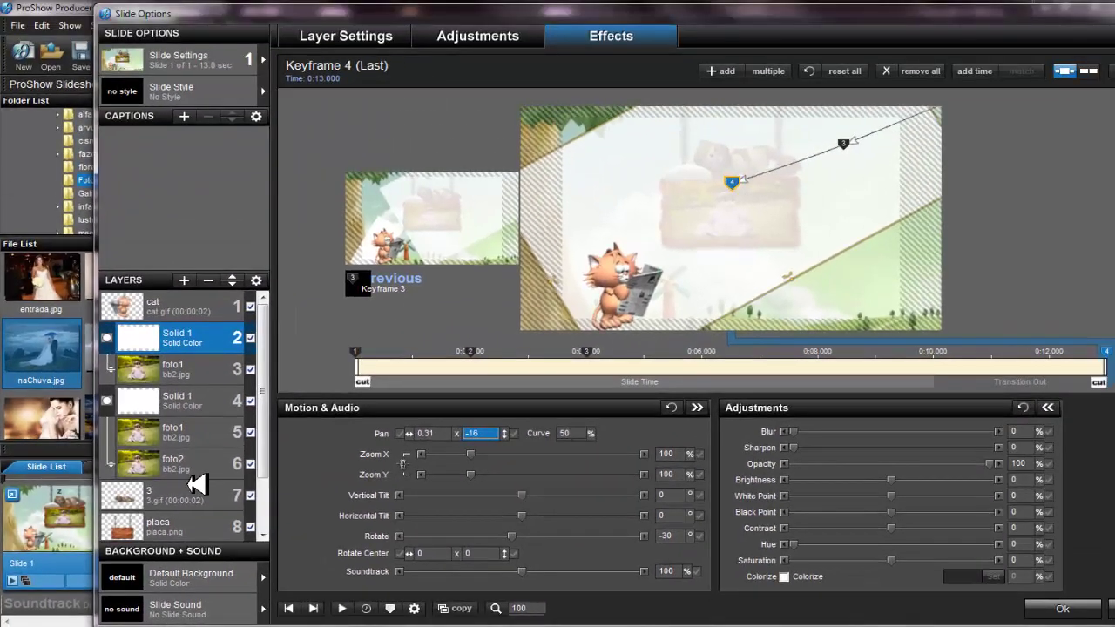
Duplicate foto2 and place the copy below foto1 inside the upper Solid 1 mask.
left_click(364, 322)
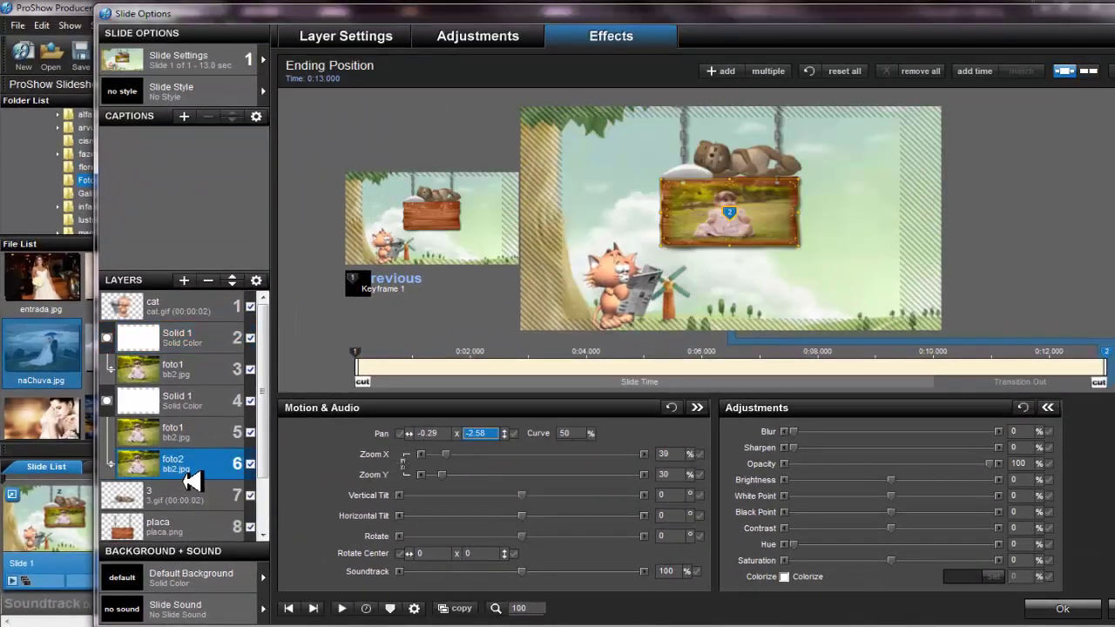
right_click(188, 469)
left_click(240, 253)
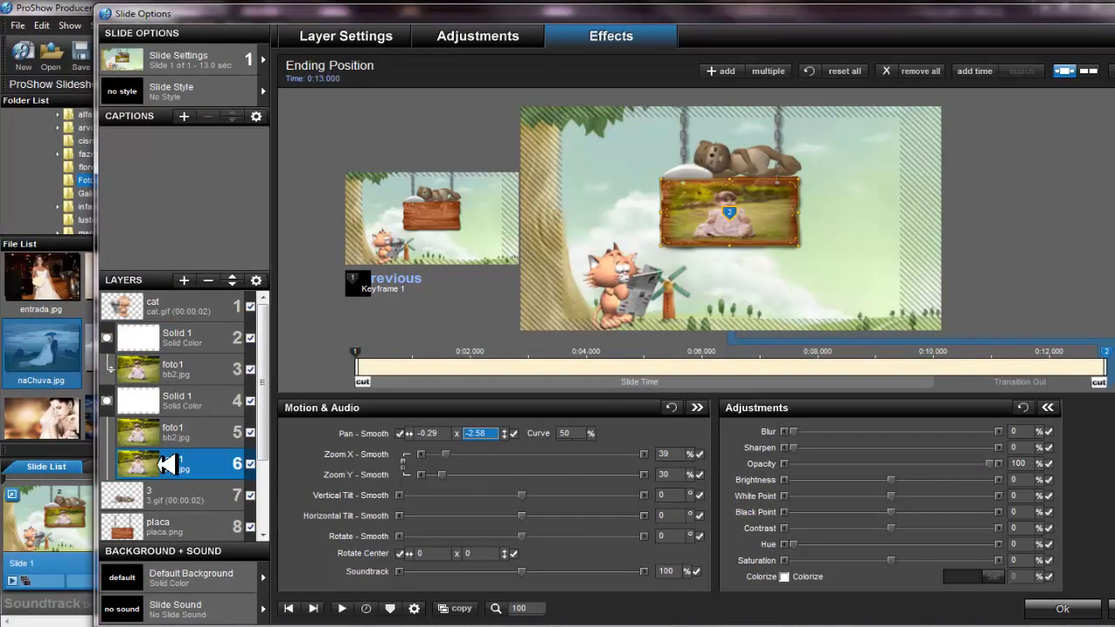
scroll(235, 460, "down", 1)
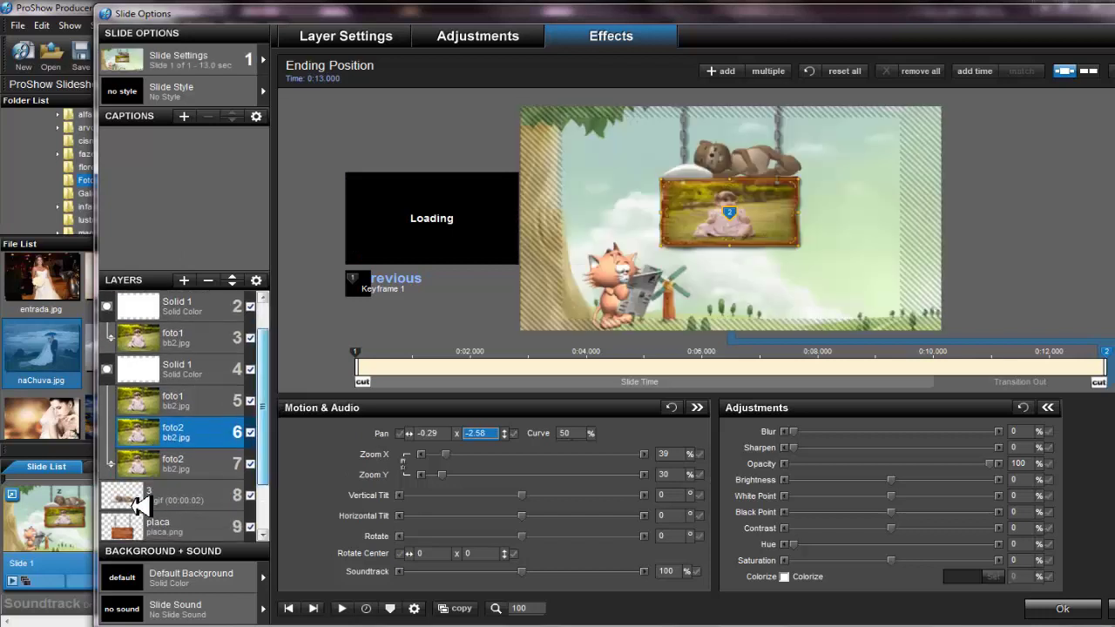
left_click(117, 473)
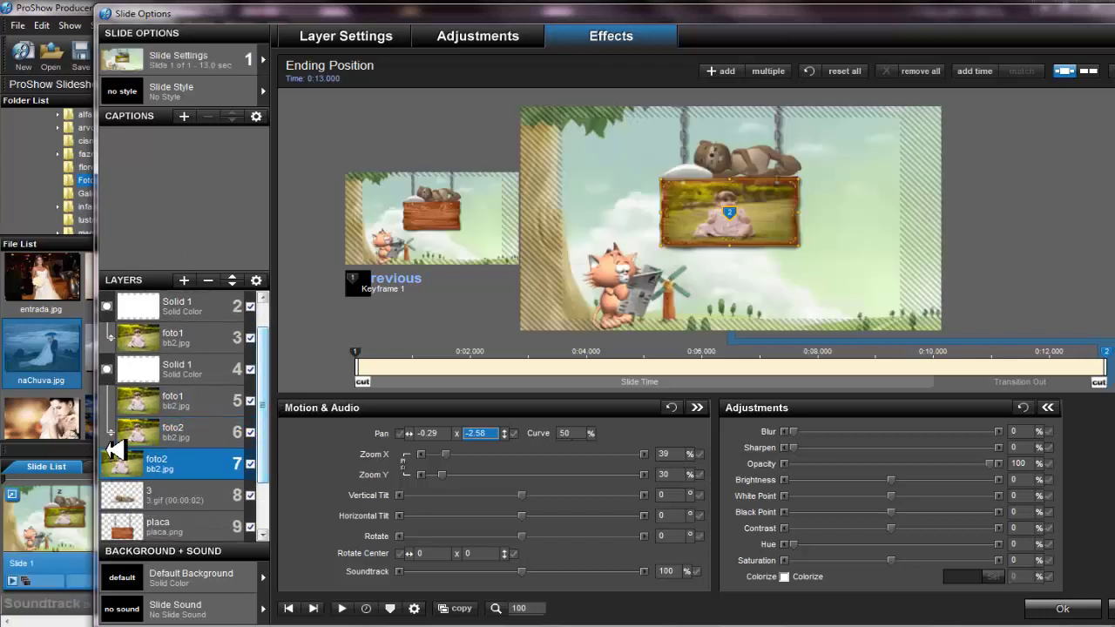
left_click(117, 451)
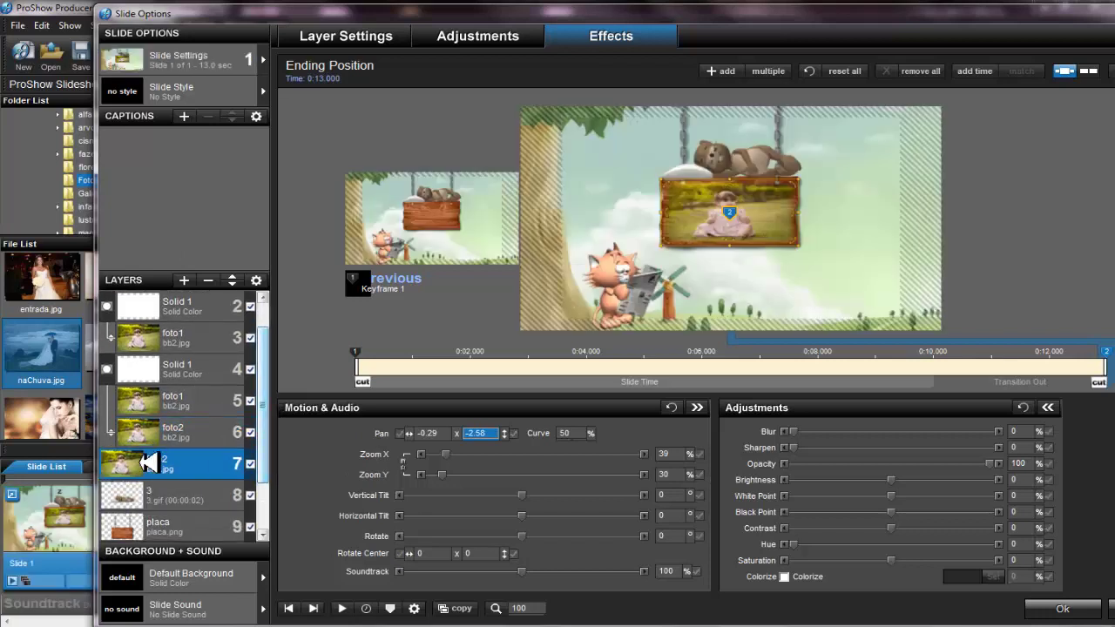
left_click(231, 278)
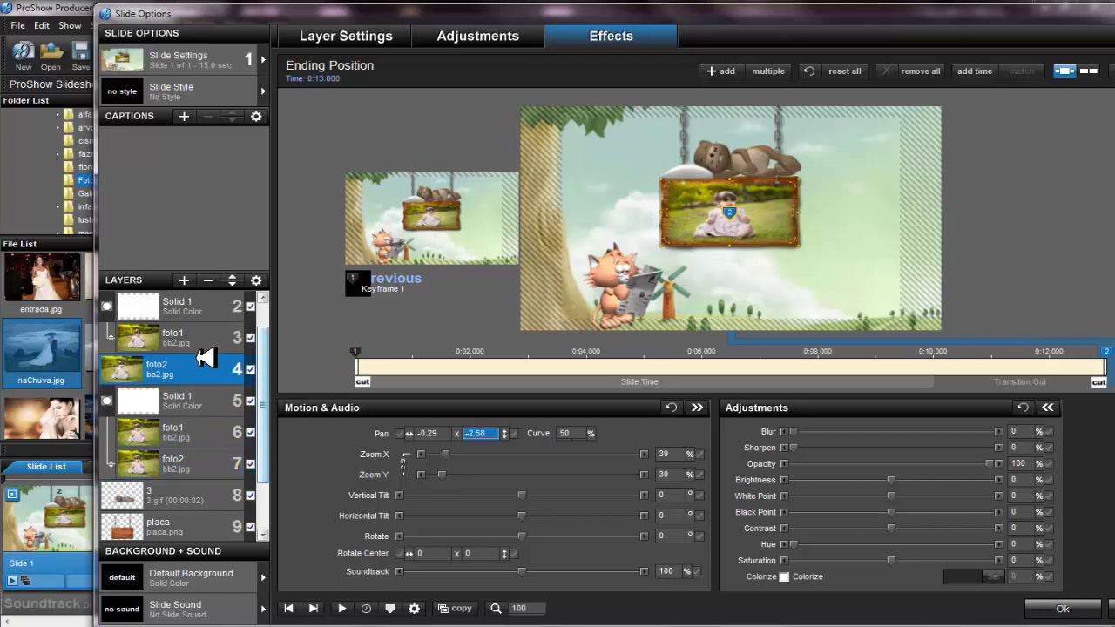
left_click(117, 366)
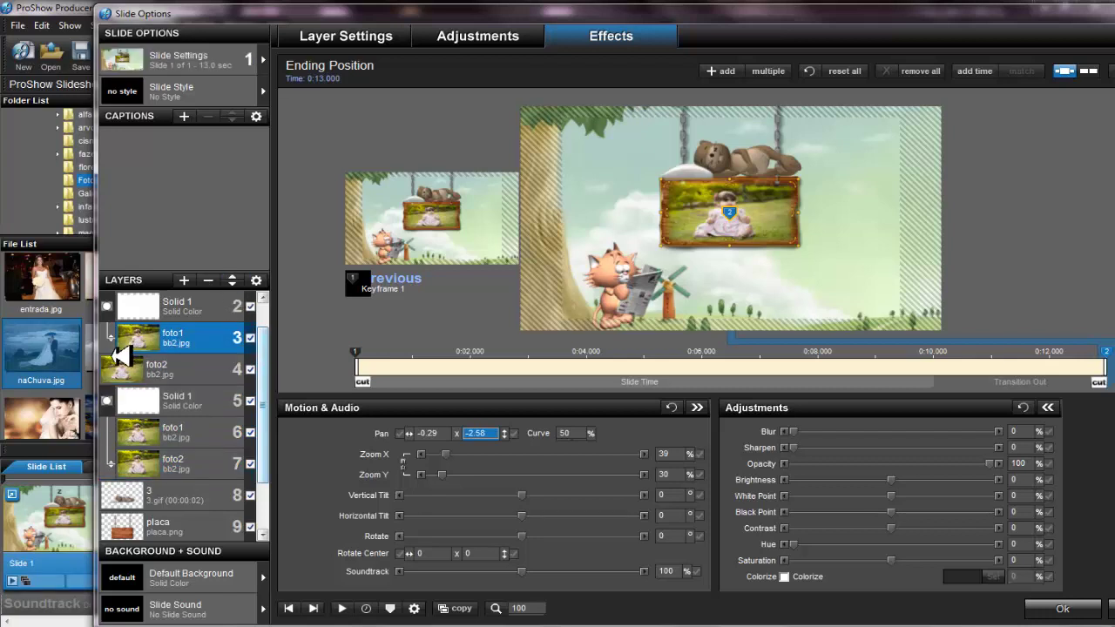
left_click(174, 370)
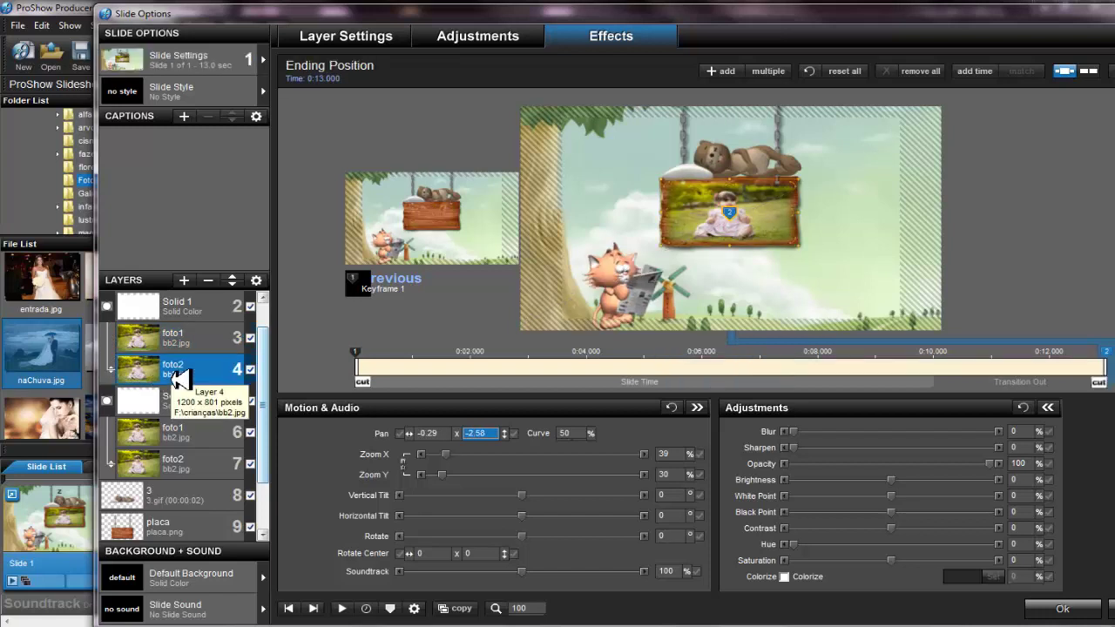
Select the upper Solid 1 mask layer and move the Slide Options window aside to uncover the file list.
left_click(189, 444)
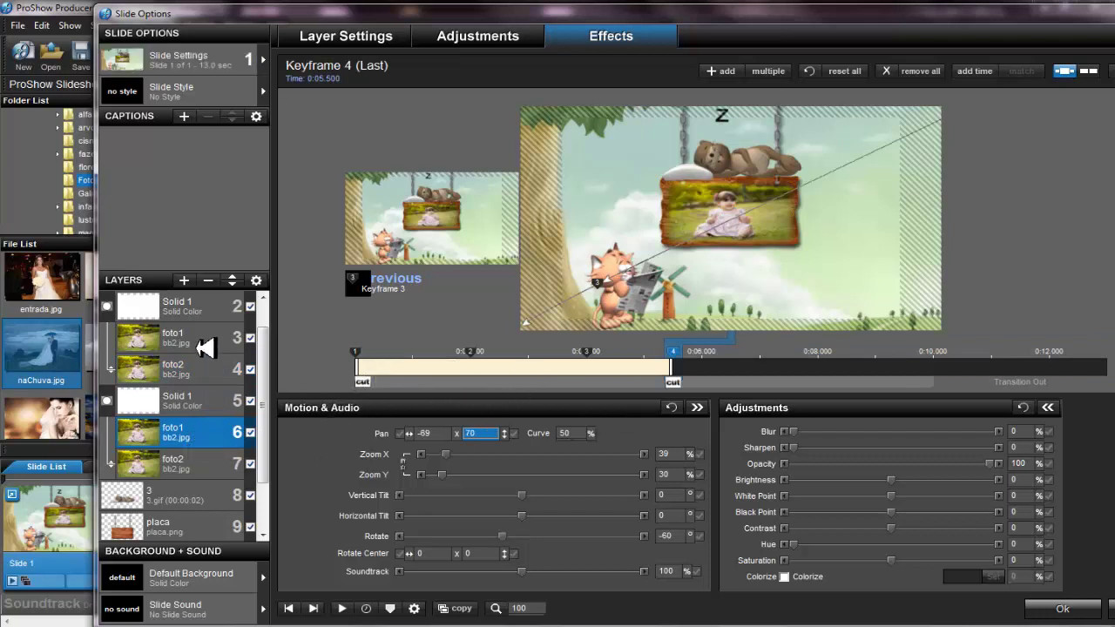
left_click(202, 315)
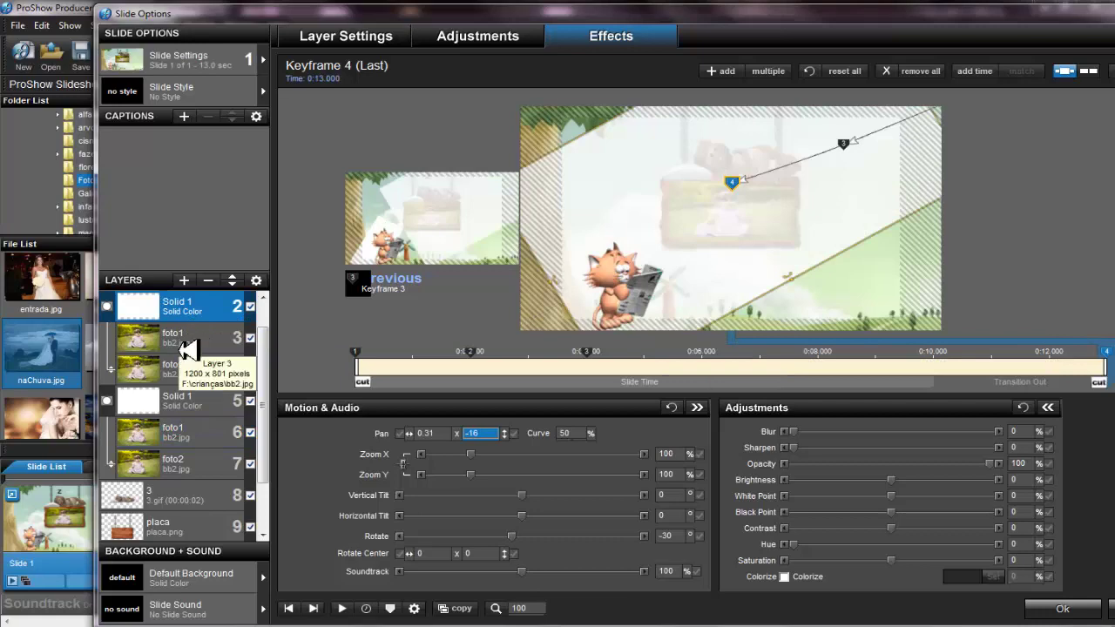
left_click_drag(265, 32, 614, 33)
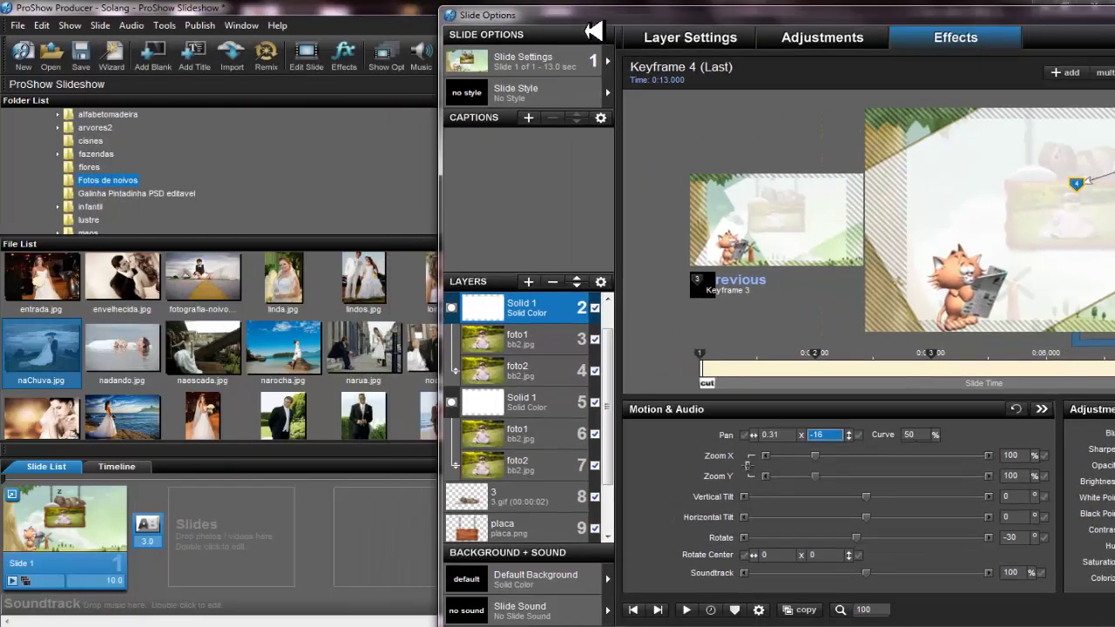
Replace the image of the foto1 layer inside the upper Solid 1 mask with bb4.jpg.
left_click(525, 346)
right_click(525, 346)
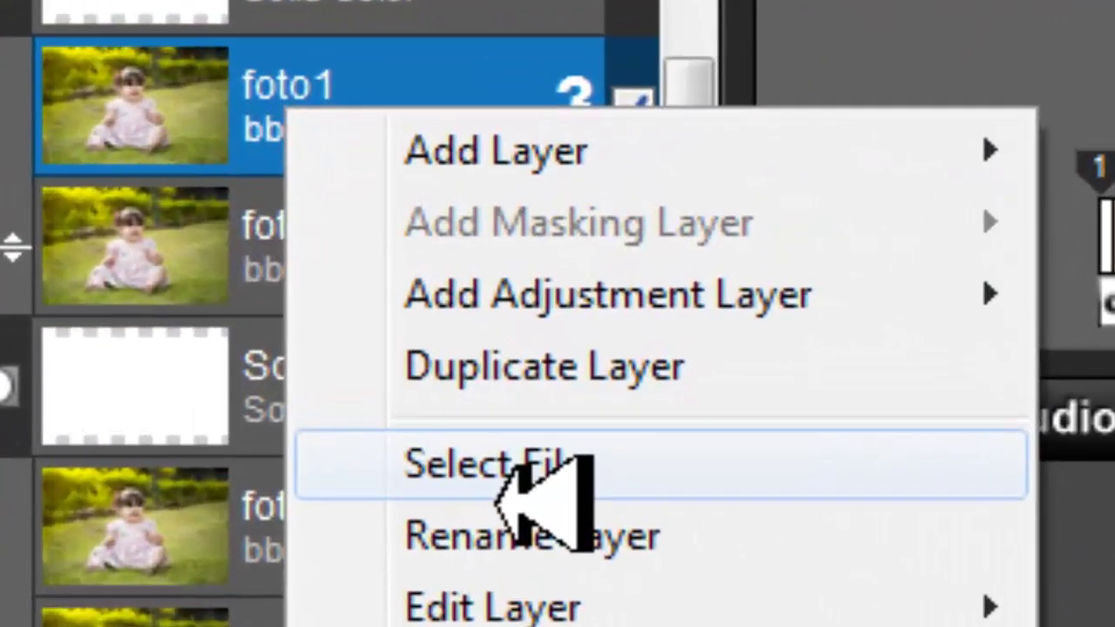
left_click(513, 487)
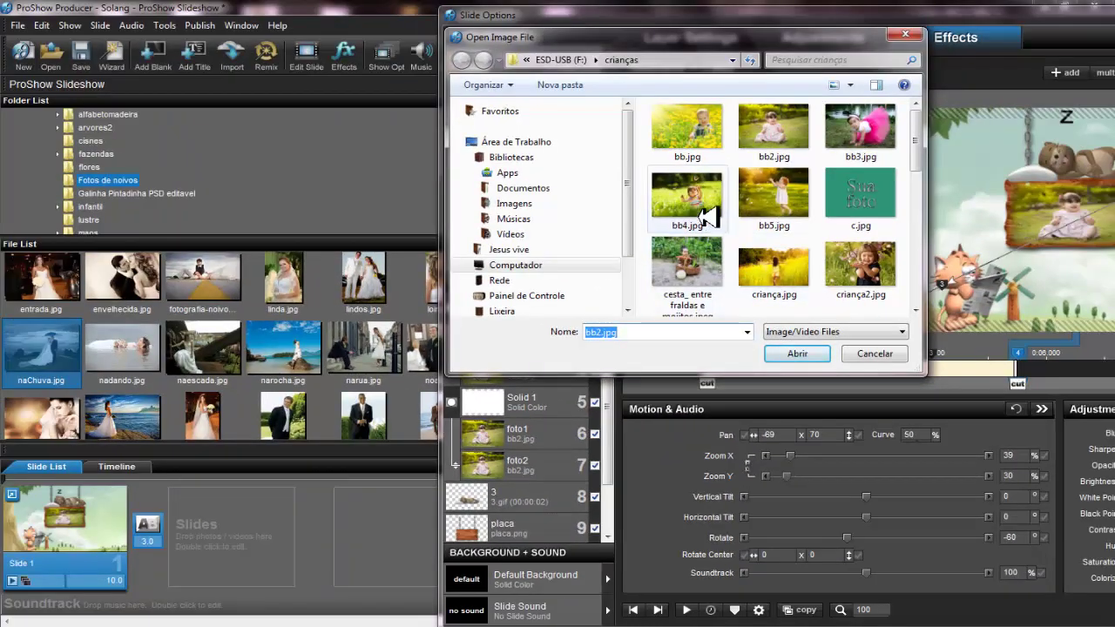
left_click(686, 198)
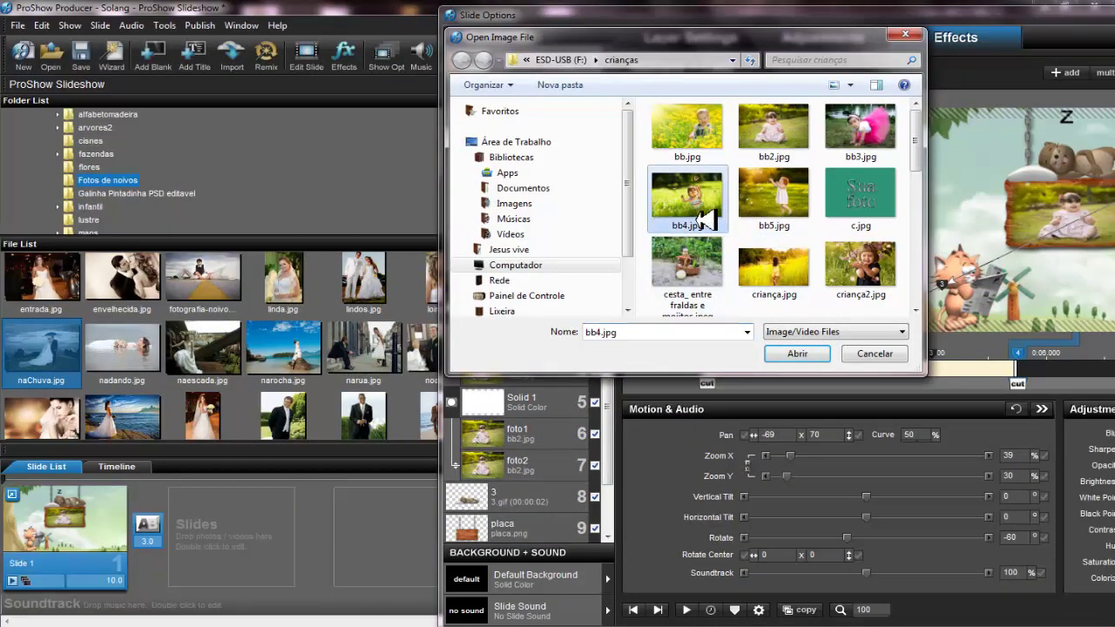
left_click(797, 353)
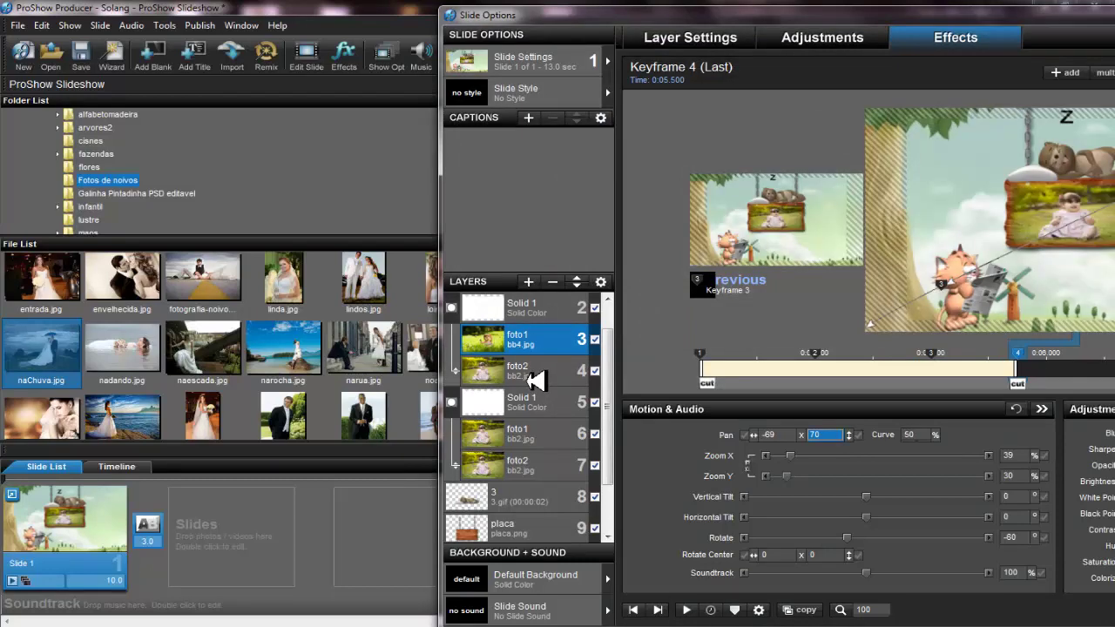
Replace the image of the foto2 layer inside the upper Solid 1 mask with bb4.jpg and shift the Slide Options window to expose the preview.
right_click(532, 377)
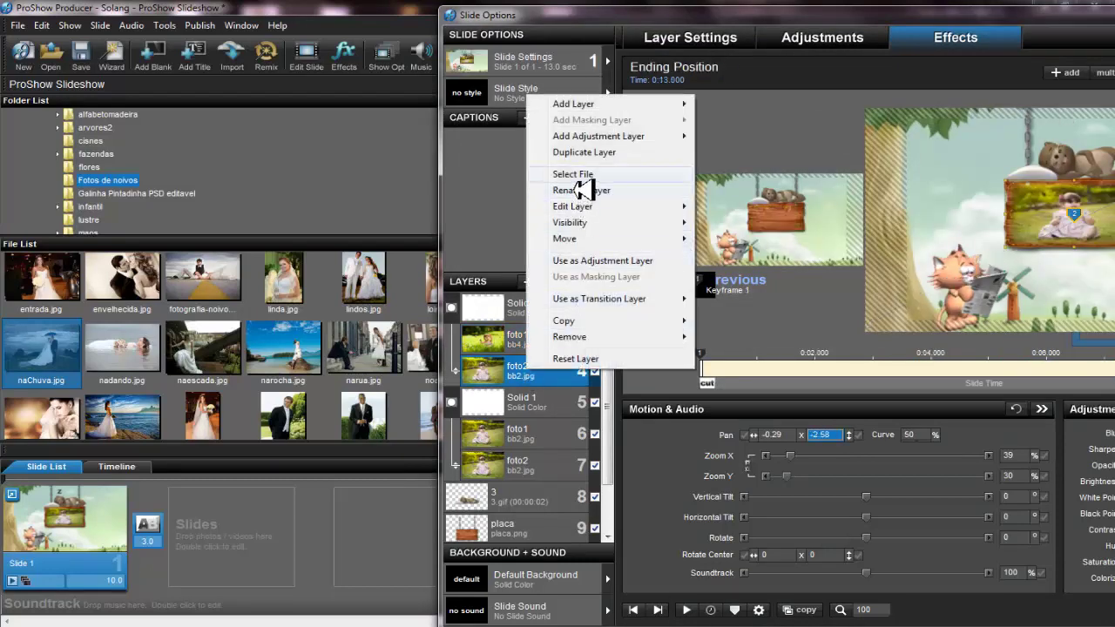
left_click(576, 176)
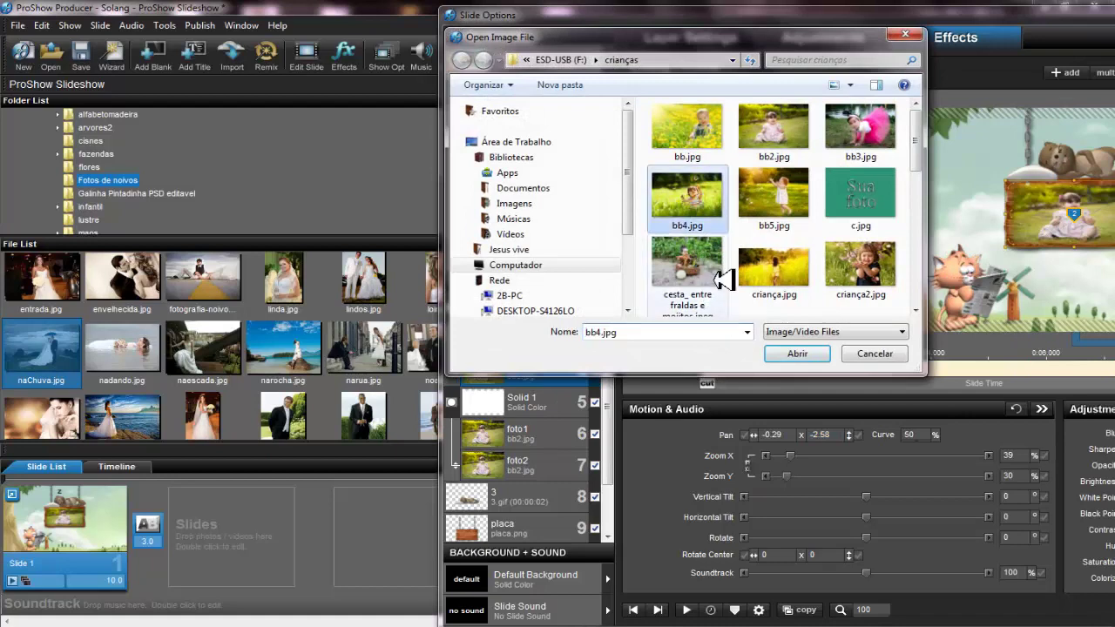
left_click(794, 354)
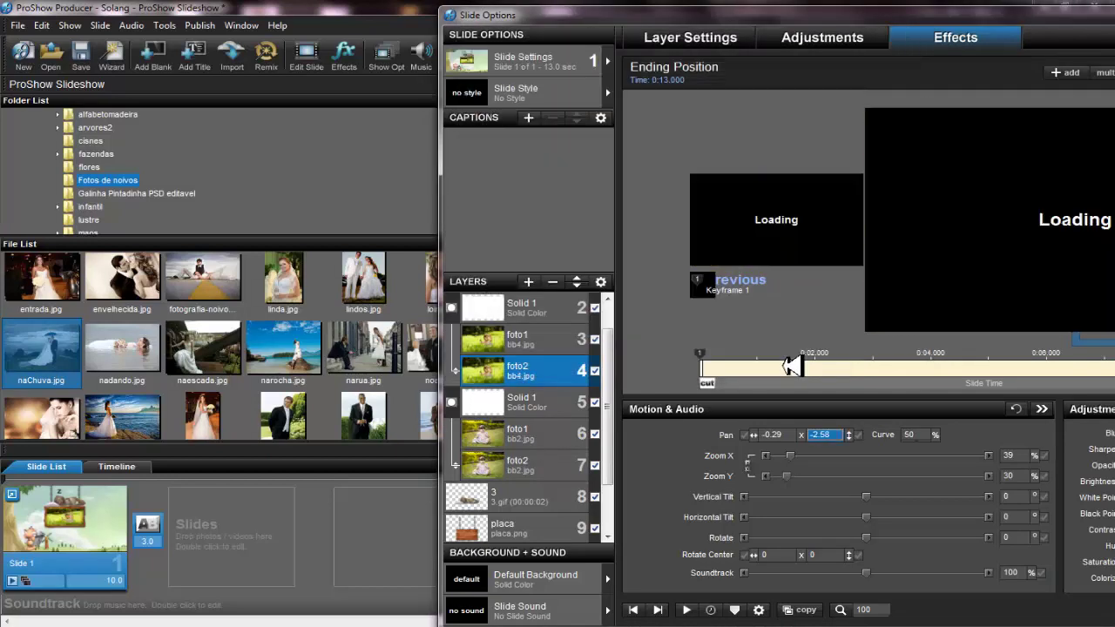
left_click_drag(651, 29, 435, 30)
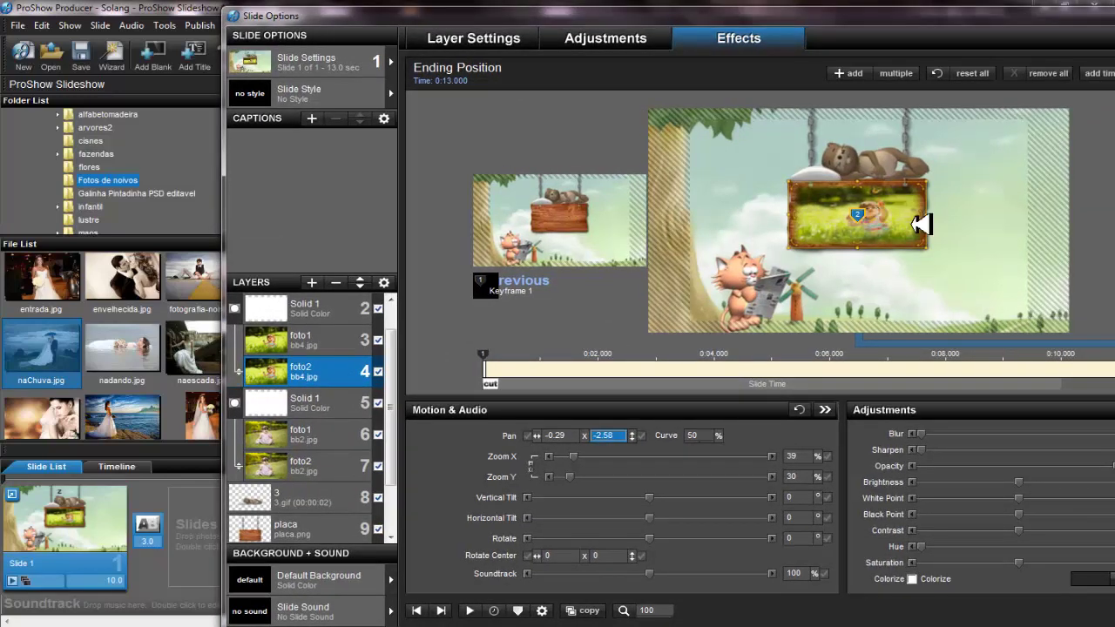
Rename the two bb4.jpg layers inside the upper Solid 1 mask as foto3 and foto4.
left_click(331, 346)
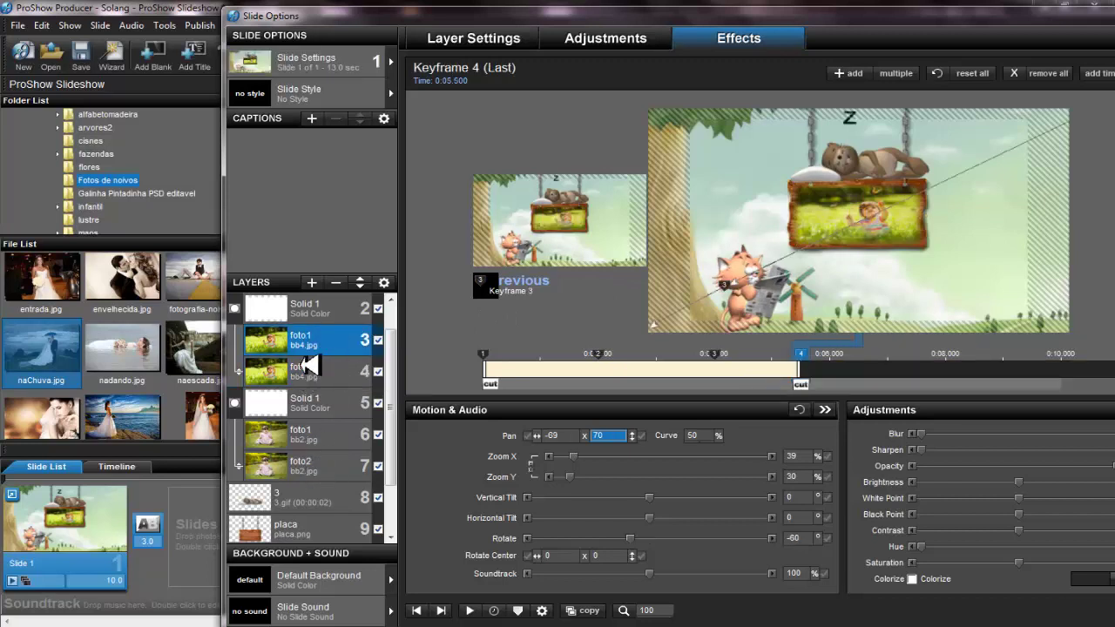
right_click(314, 348)
left_click(370, 441)
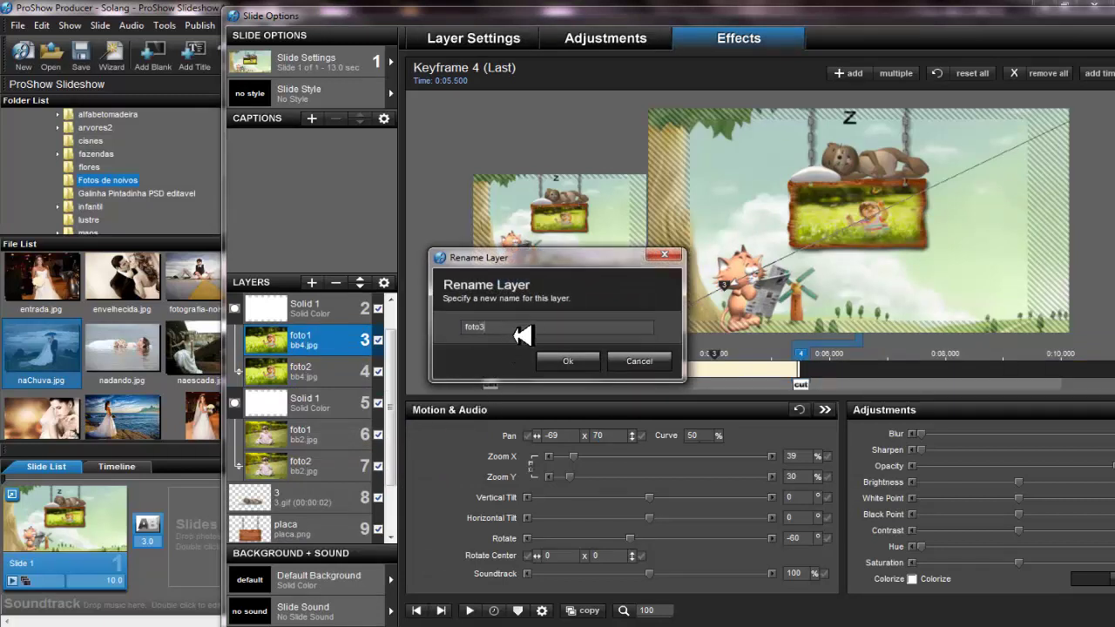
left_click(569, 364)
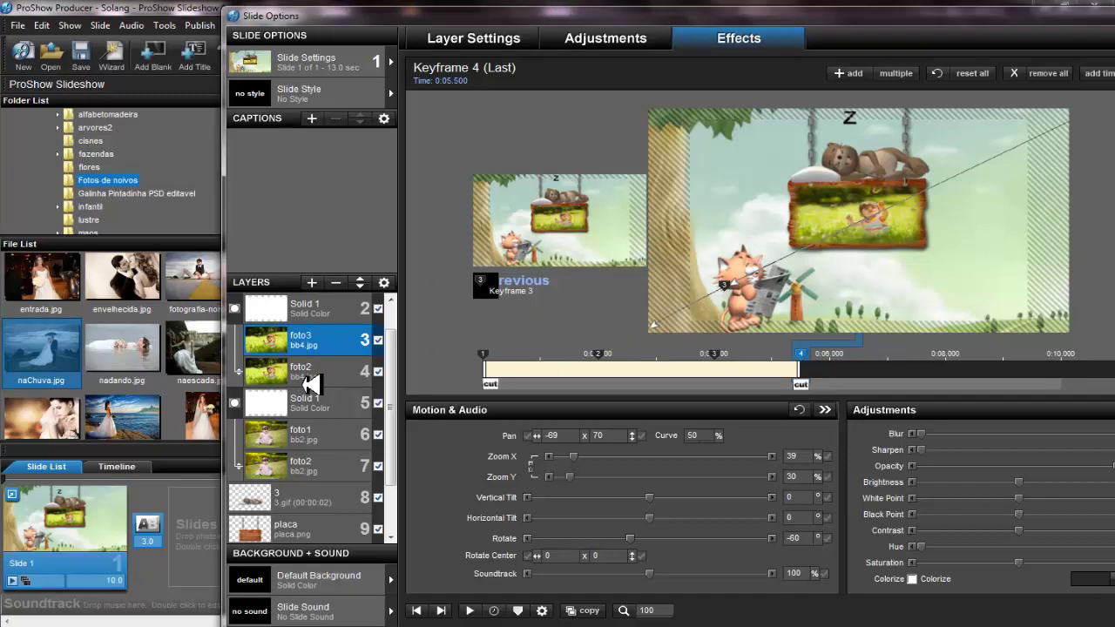
right_click(309, 384)
left_click(448, 196)
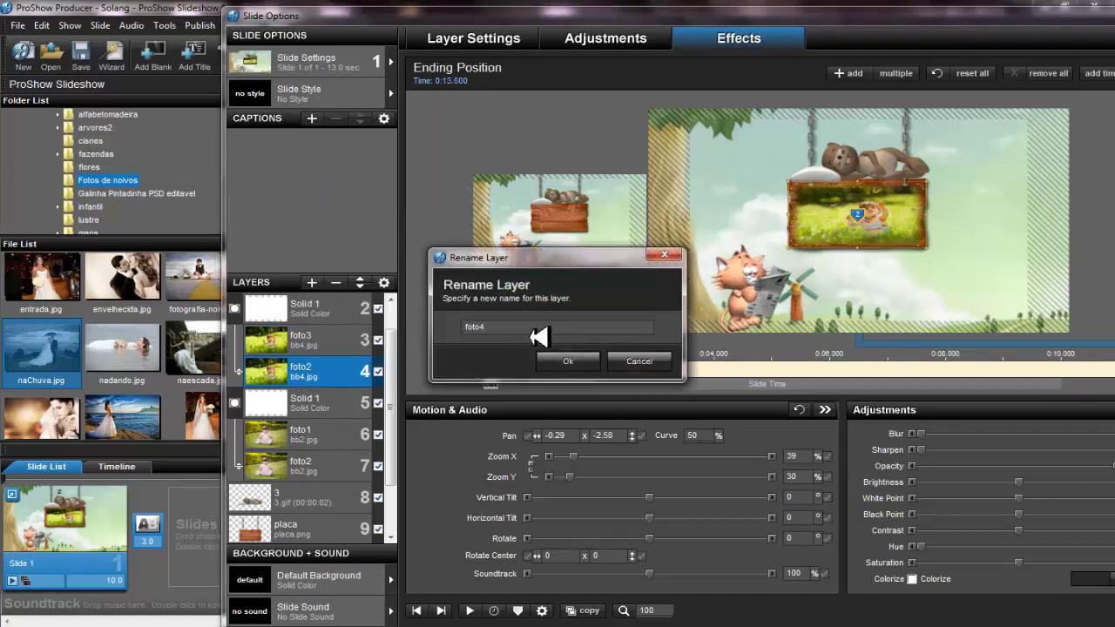
type("4")
left_click(566, 361)
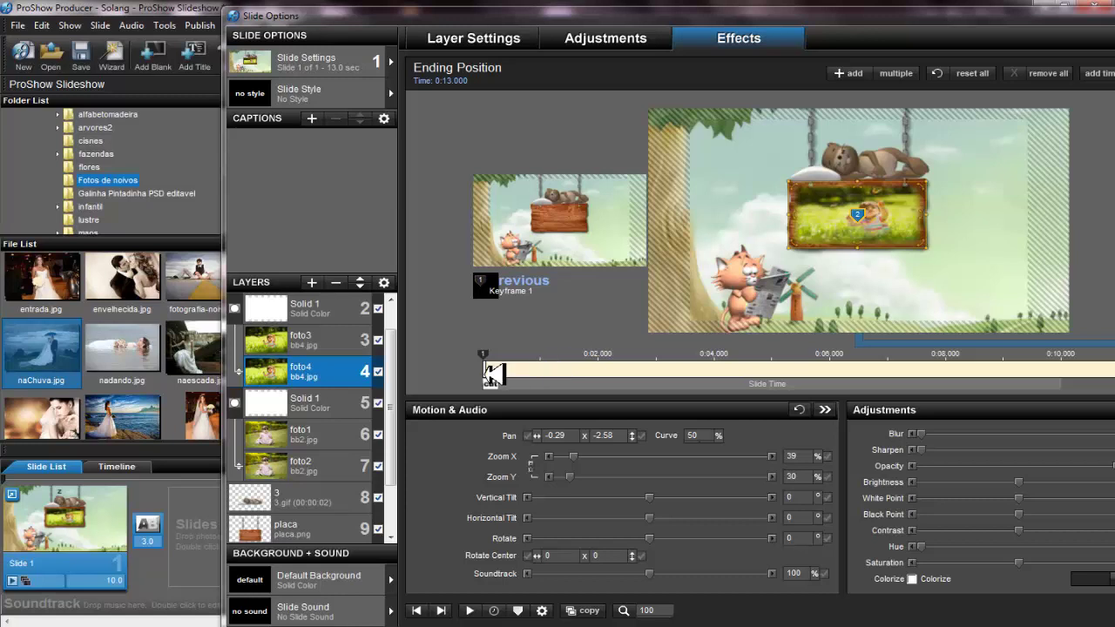
Move the upper Solid 1 mask's keyframe 3 to about 8.5 s and keyframe 2 to about 7.4 s.
left_click(344, 309)
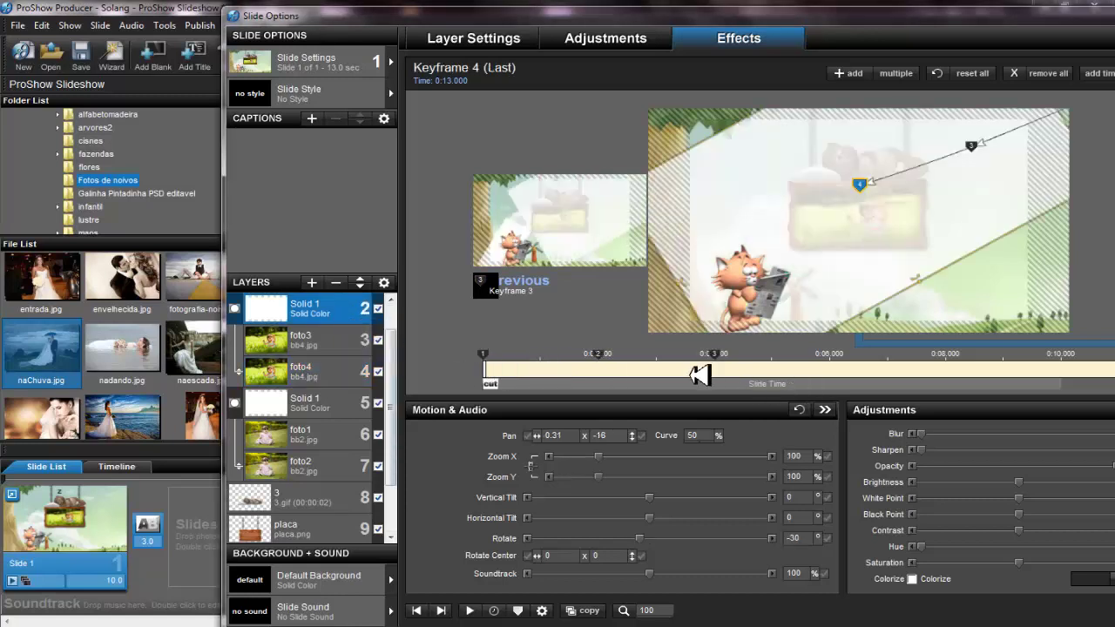
left_click_drag(711, 355, 973, 356)
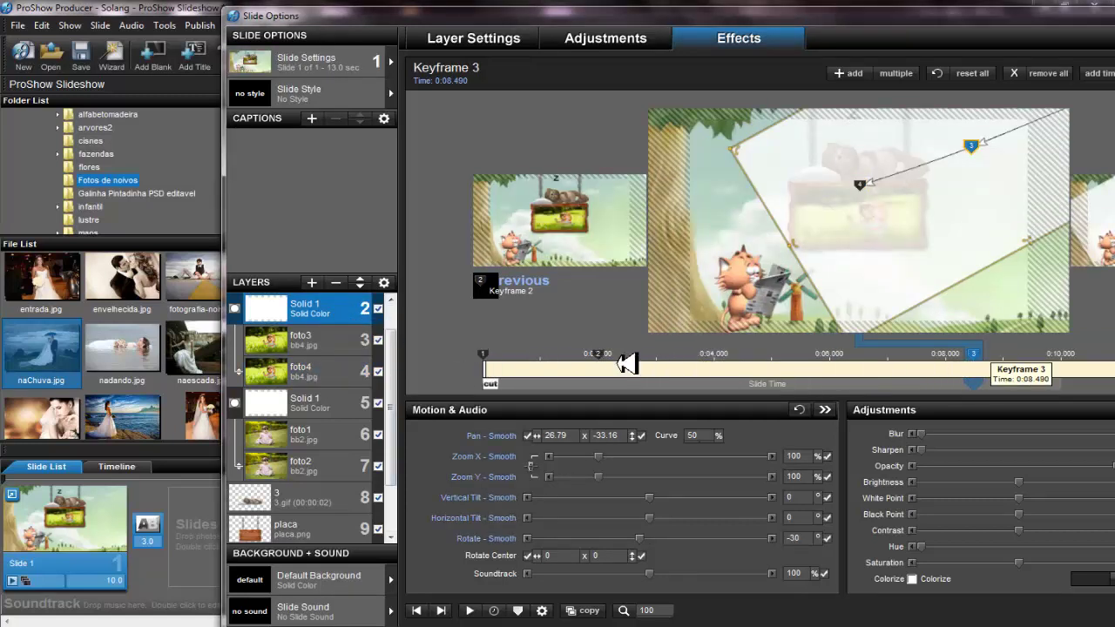
left_click_drag(598, 355, 908, 356)
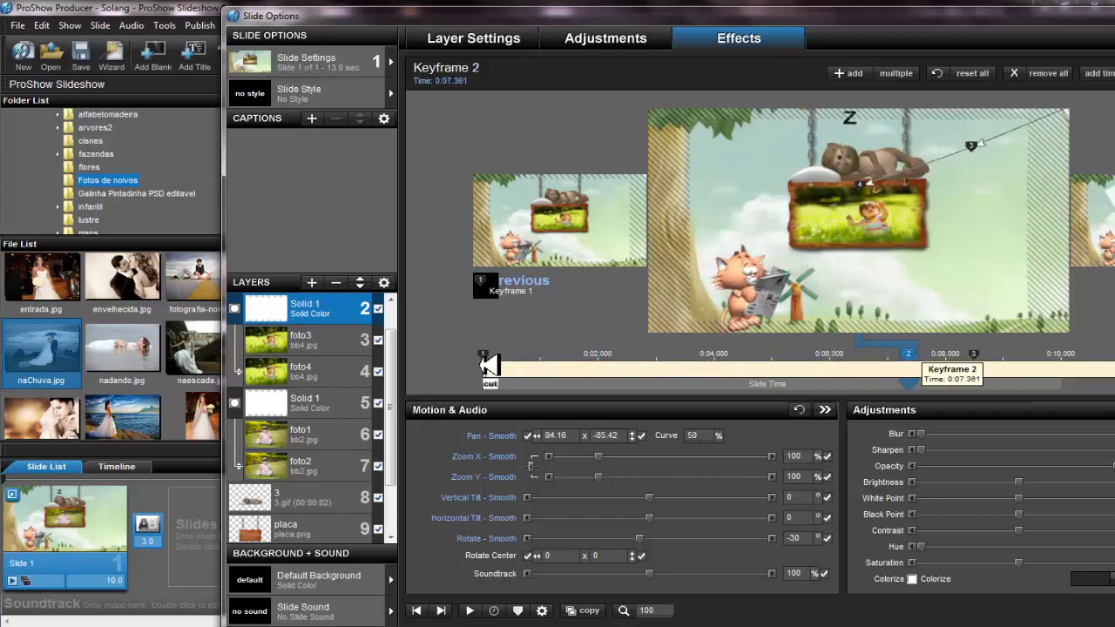
Set the time of the upper Solid 1 mask's first keyframe to 5.5 s, matching the end of the foto1 layer.
left_click(484, 359)
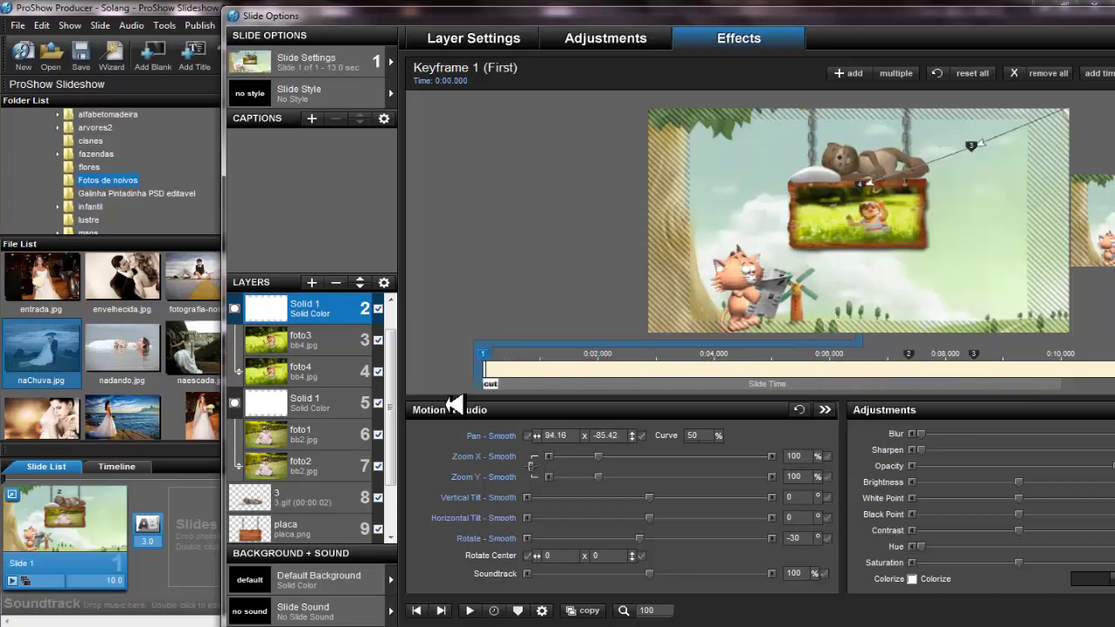
left_click(329, 440)
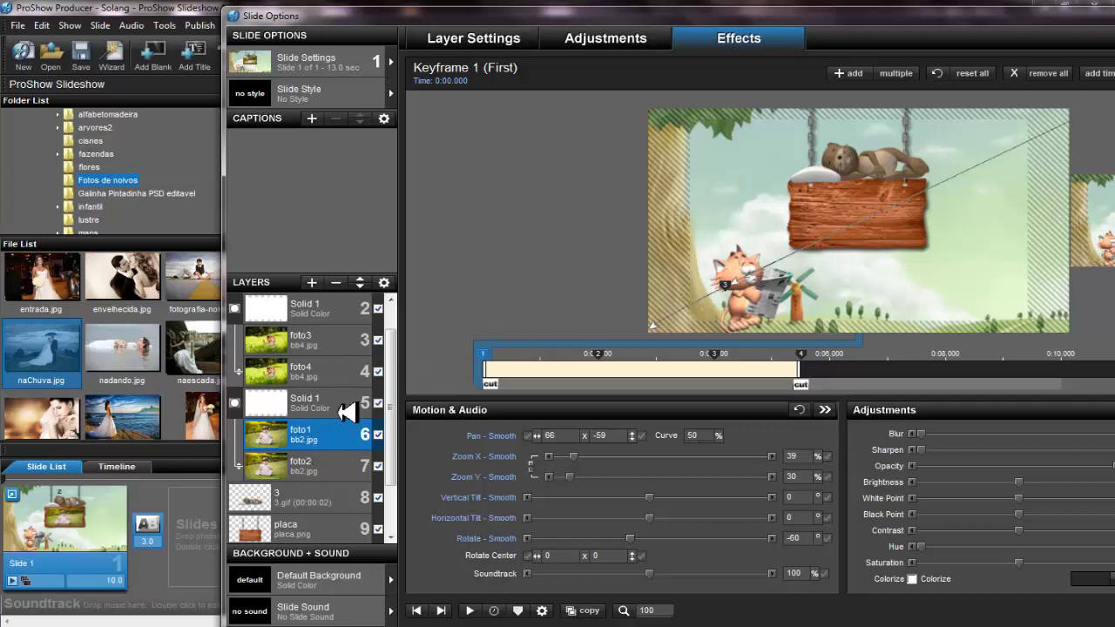
left_click(331, 323)
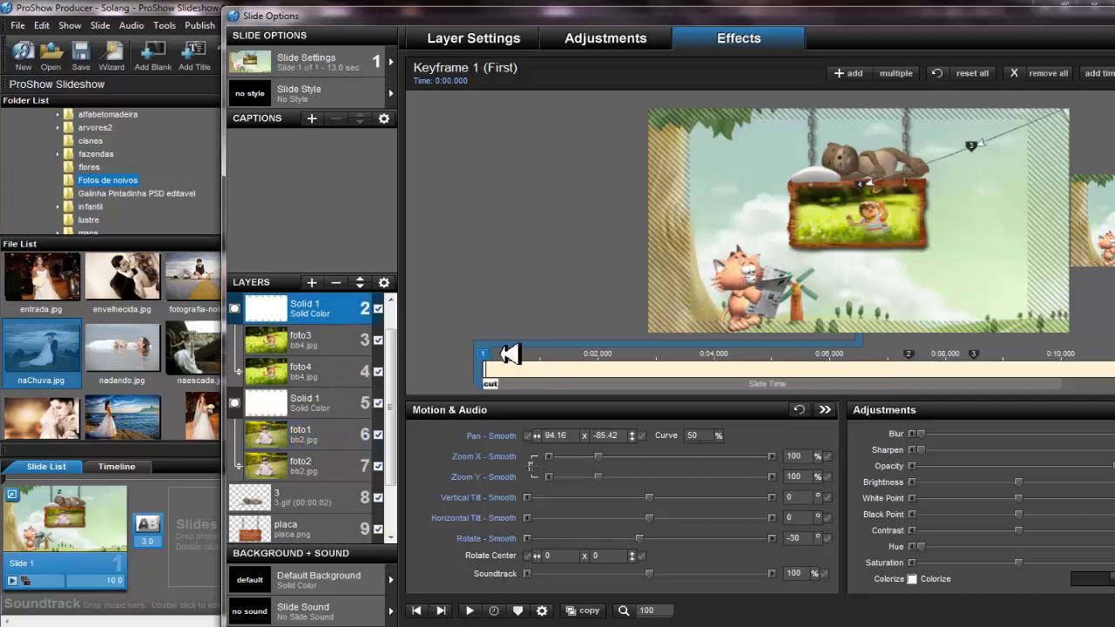
left_click(459, 83)
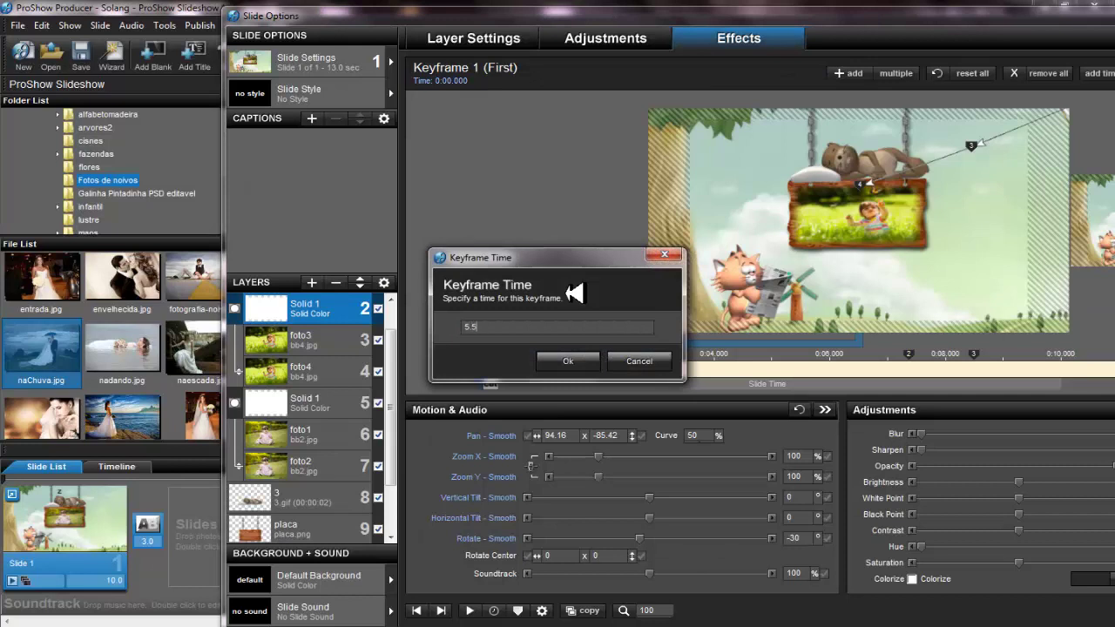
left_click(573, 357)
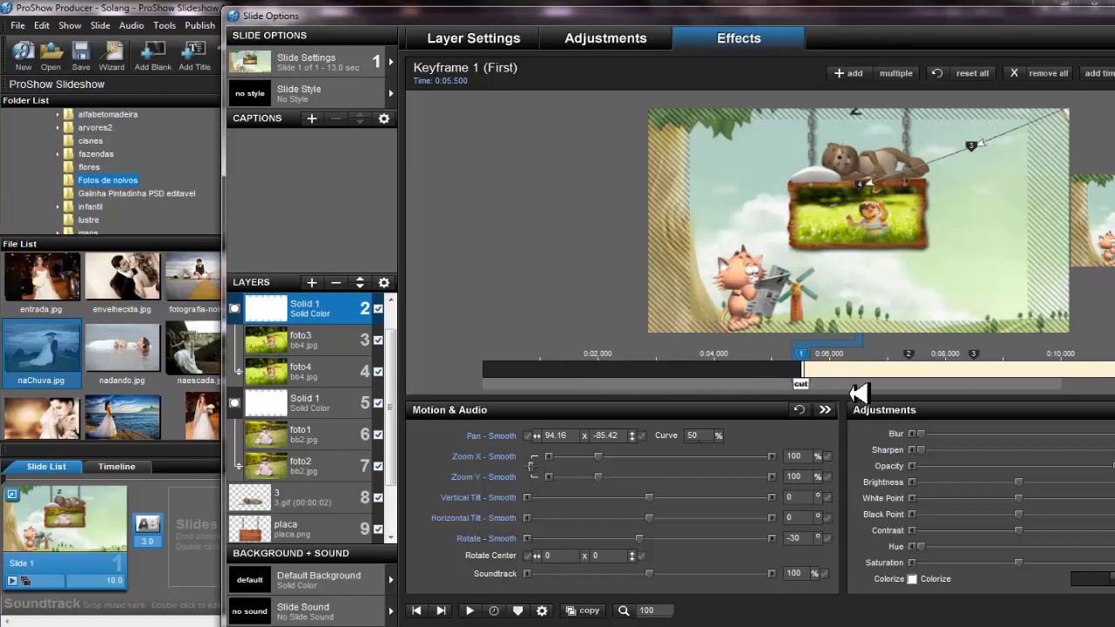
Set the upper Solid 1 mask's keyframe 2 time to 7.5 s and its keyframe 3 time to 9.5 s.
left_click(915, 364)
left_click(454, 83)
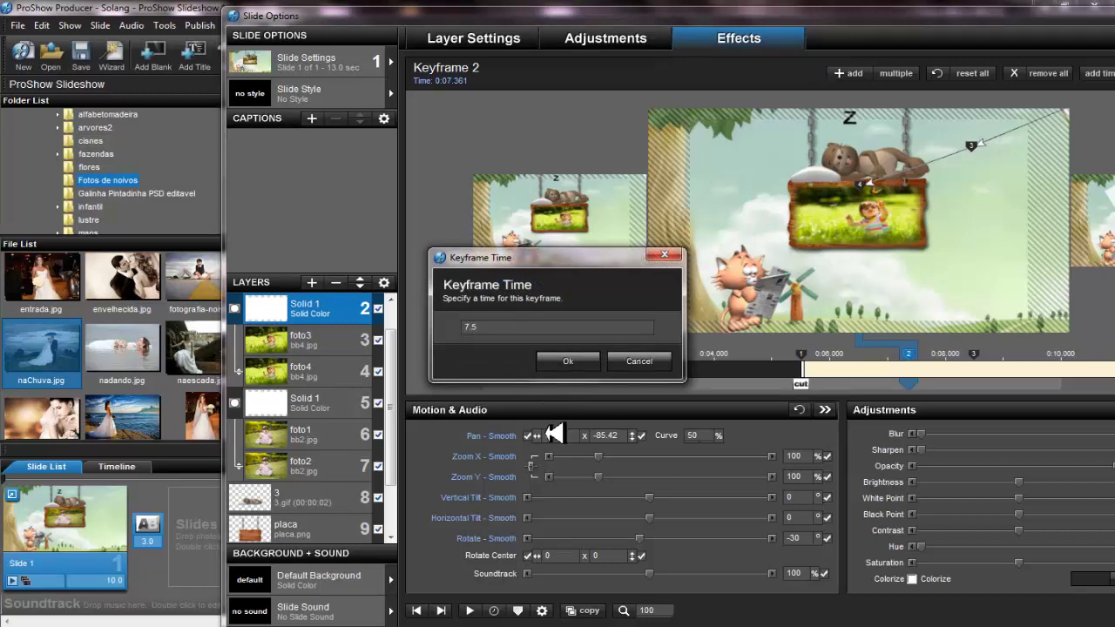
left_click(564, 368)
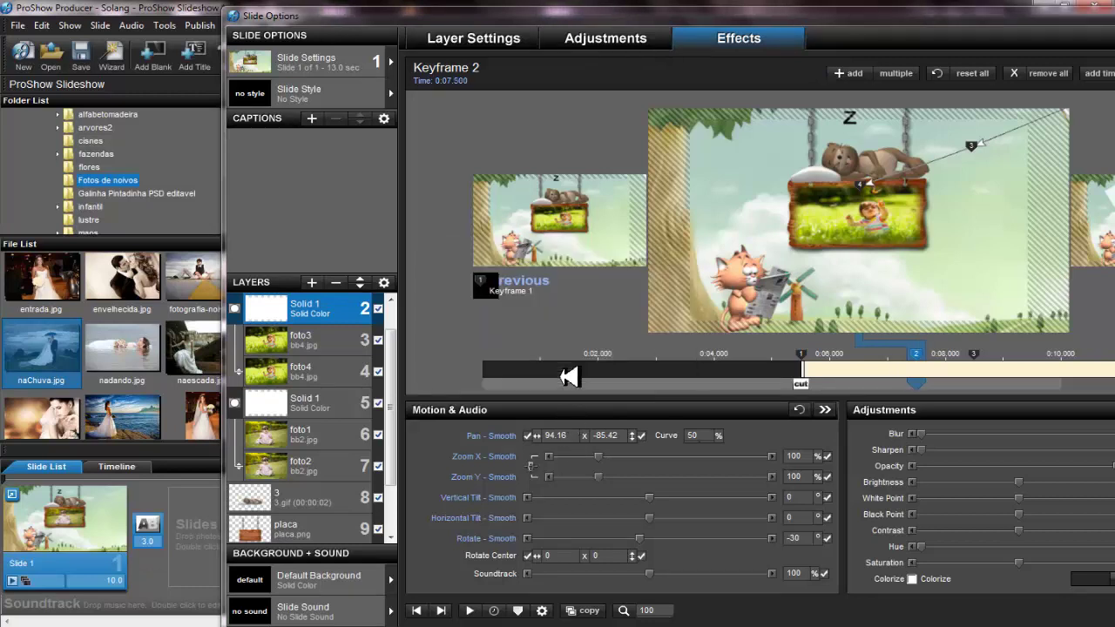
left_click(973, 354)
left_click(461, 81)
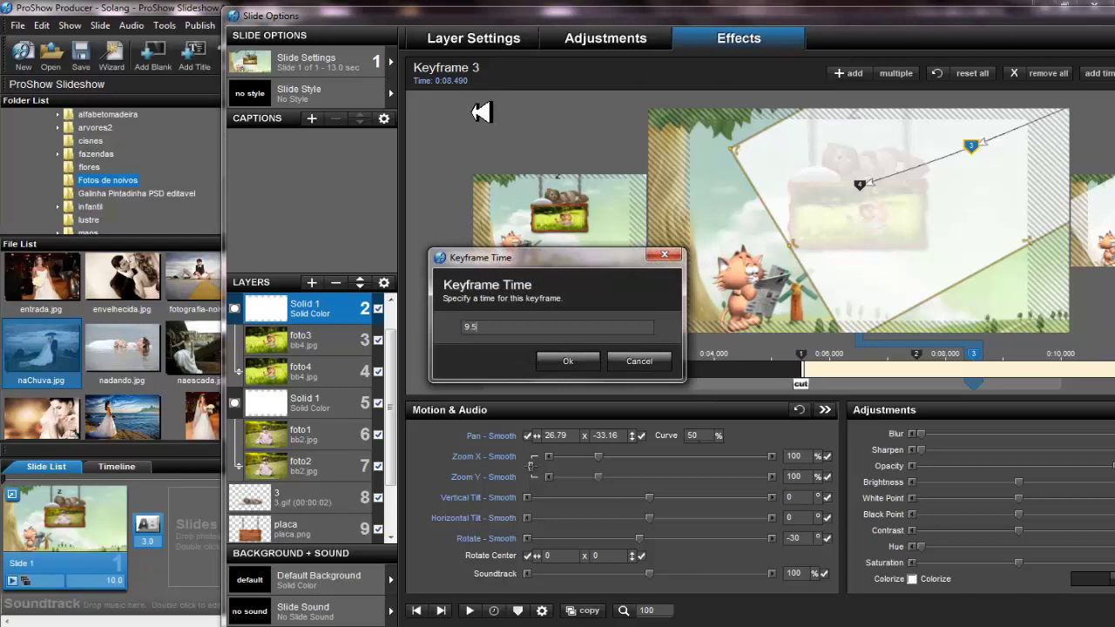
left_click(568, 361)
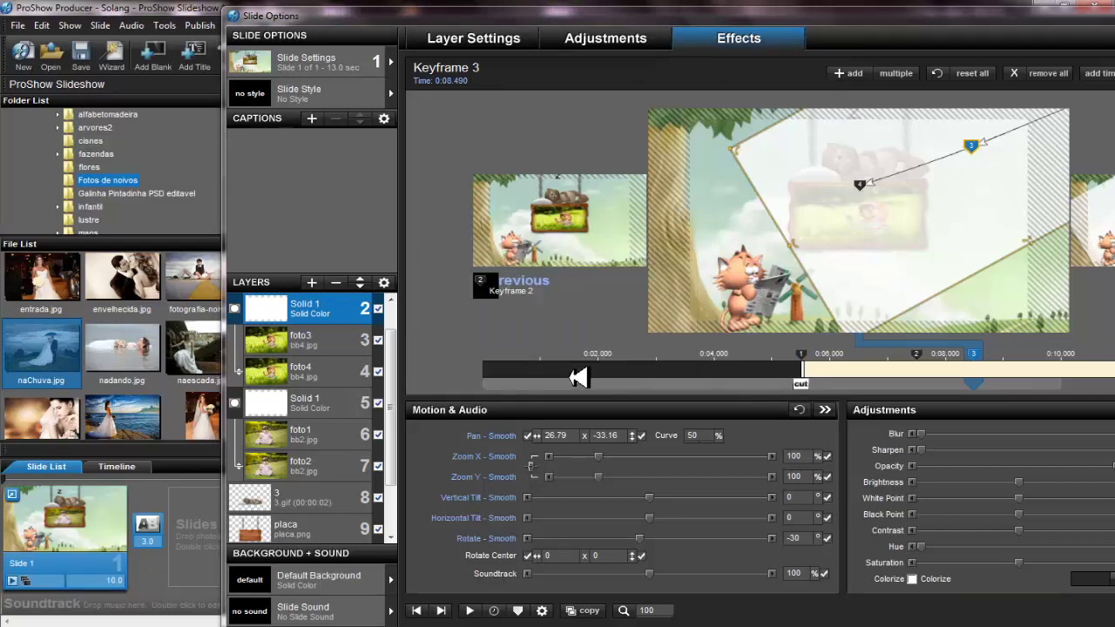
Move the foto3 layer's keyframe 4 to about 8.5 s, keyframe 3 to about 5.7 s and keyframe 2 to about 3.7 s.
left_click_drag(541, 31, 436, 22)
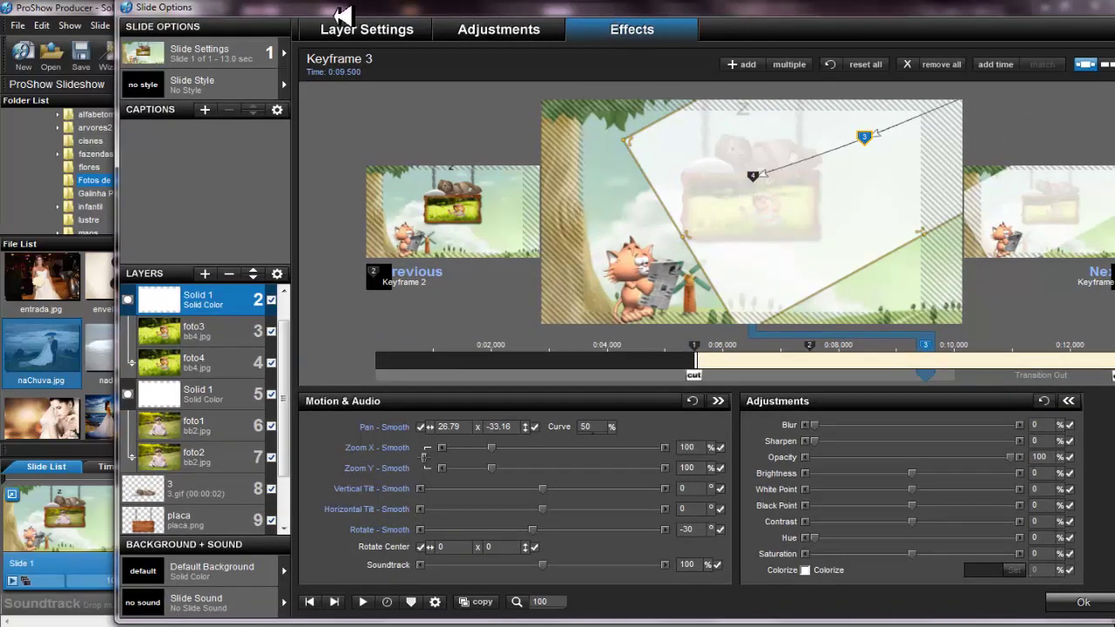
left_click_drag(343, 15, 272, 41)
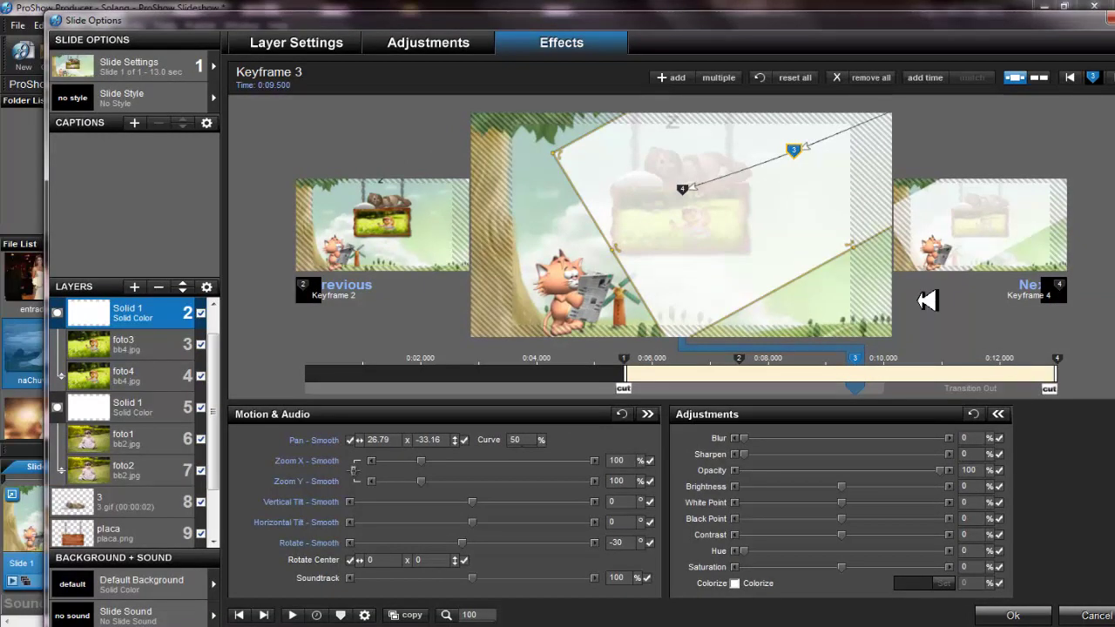
left_click(142, 353)
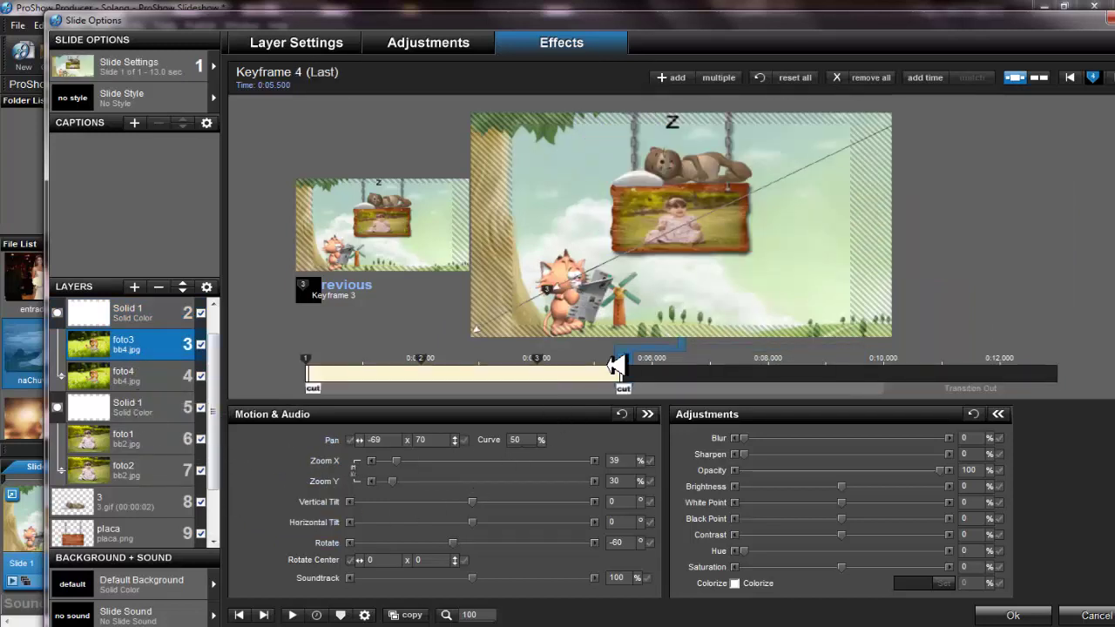
left_click_drag(624, 366, 795, 371)
left_click_drag(549, 370, 633, 372)
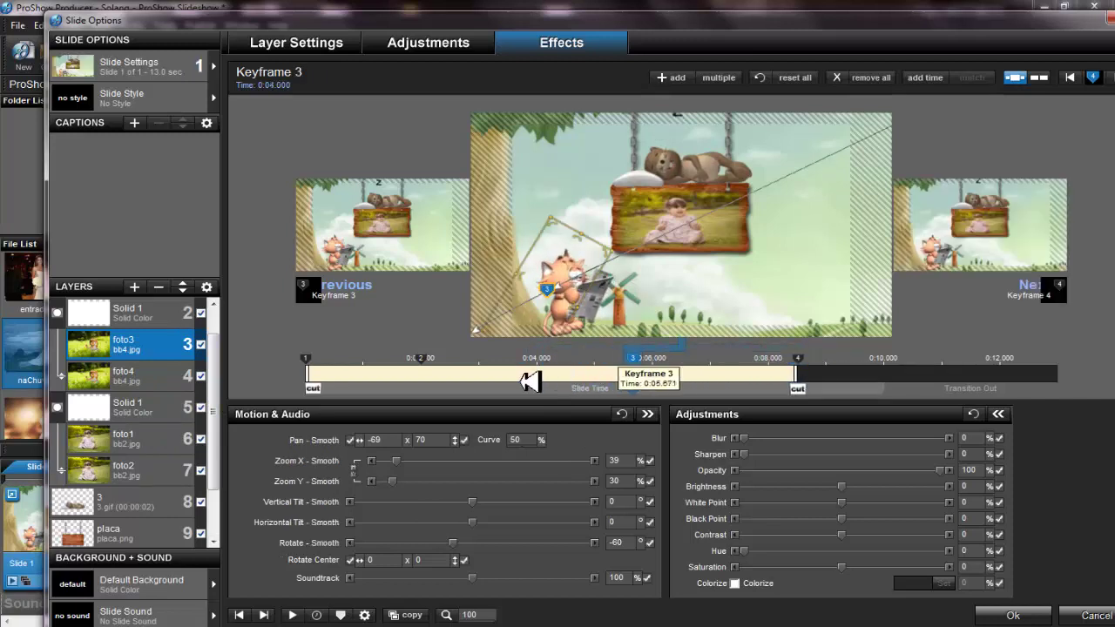
left_click_drag(477, 376, 518, 378)
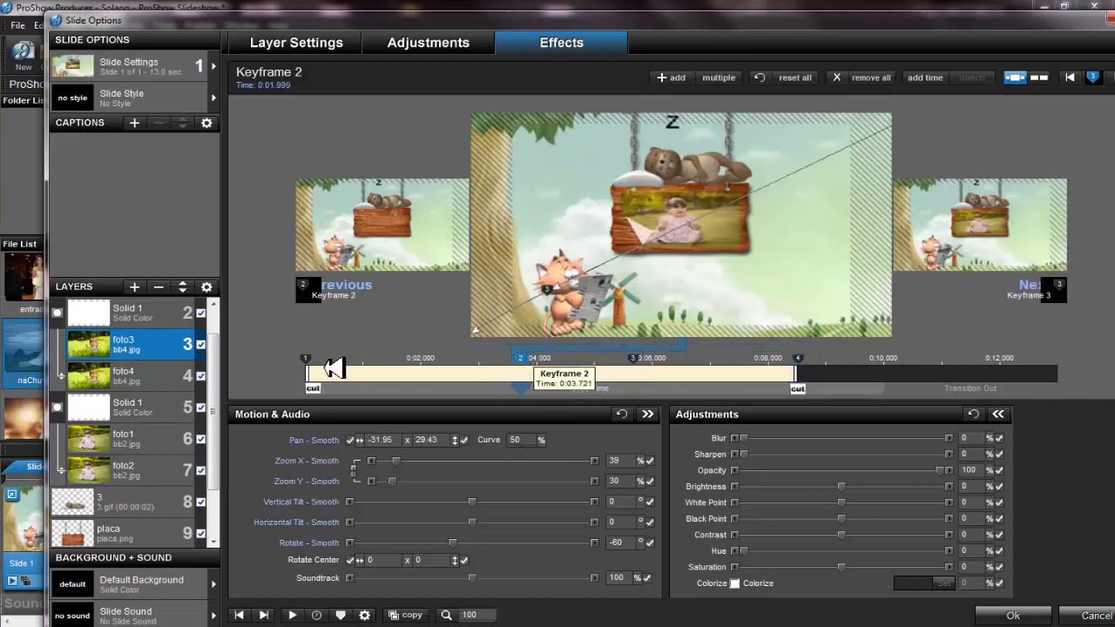
Try to set the time of the foto3 layer's first keyframe to 5.5 s.
double_click(310, 370)
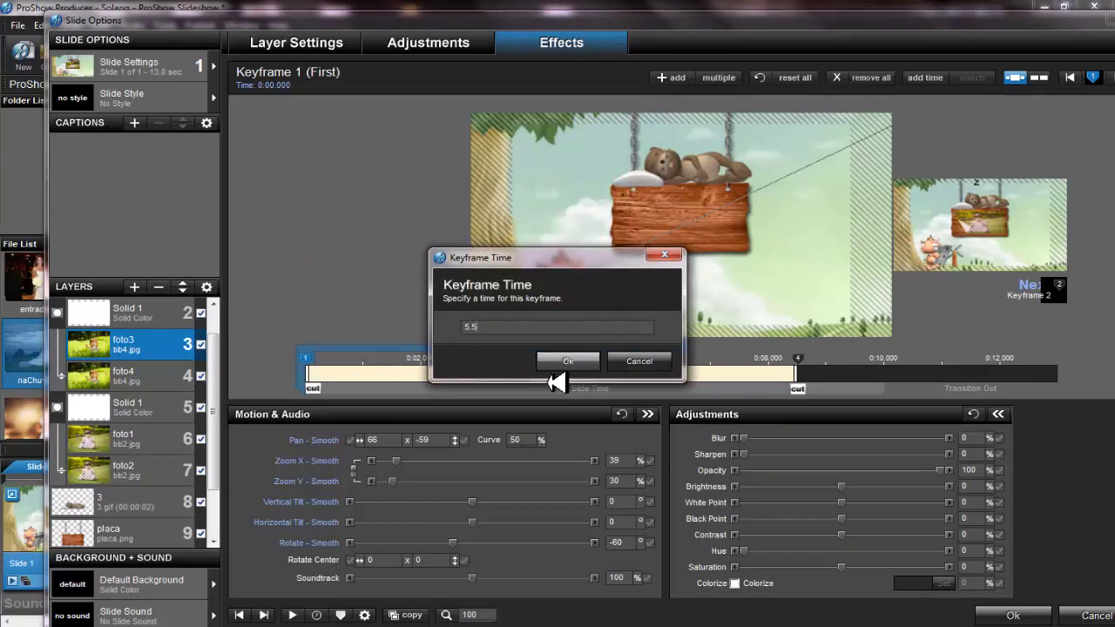
left_click(565, 361)
left_click(692, 370)
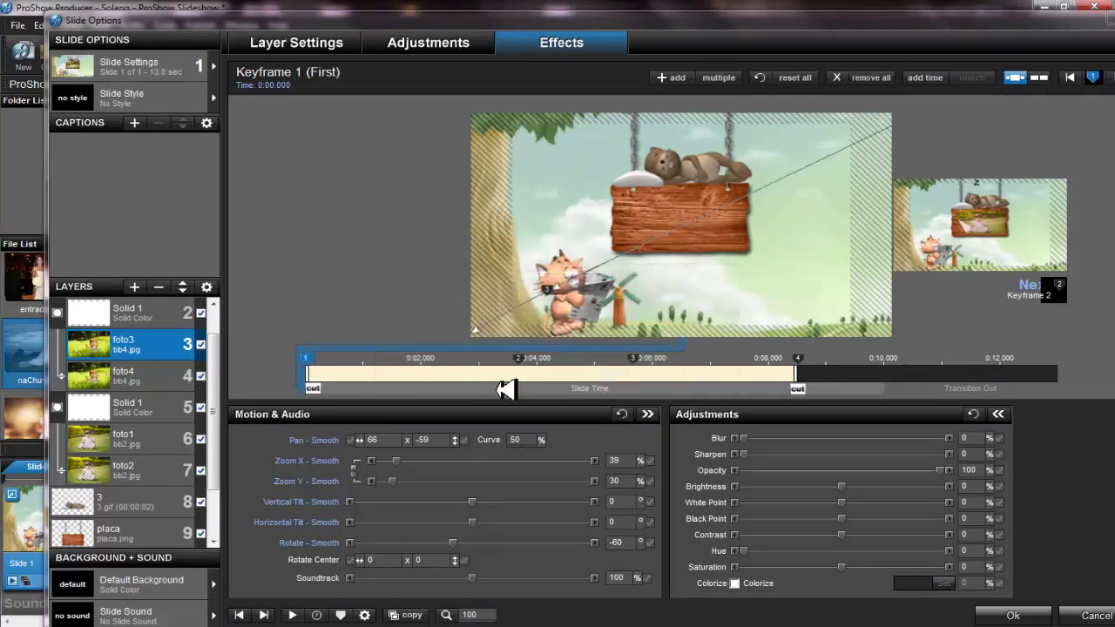
Move the foto3 layer's keyframe 3 to about 7 s and its keyframe 2 to about 5.9 s.
left_click_drag(517, 372, 564, 372)
mouse_move(636, 373)
left_mouse_down()
mouse_move(747, 372)
mouse_move(722, 376)
left_mouse_up()
left_click_drag(558, 373, 651, 374)
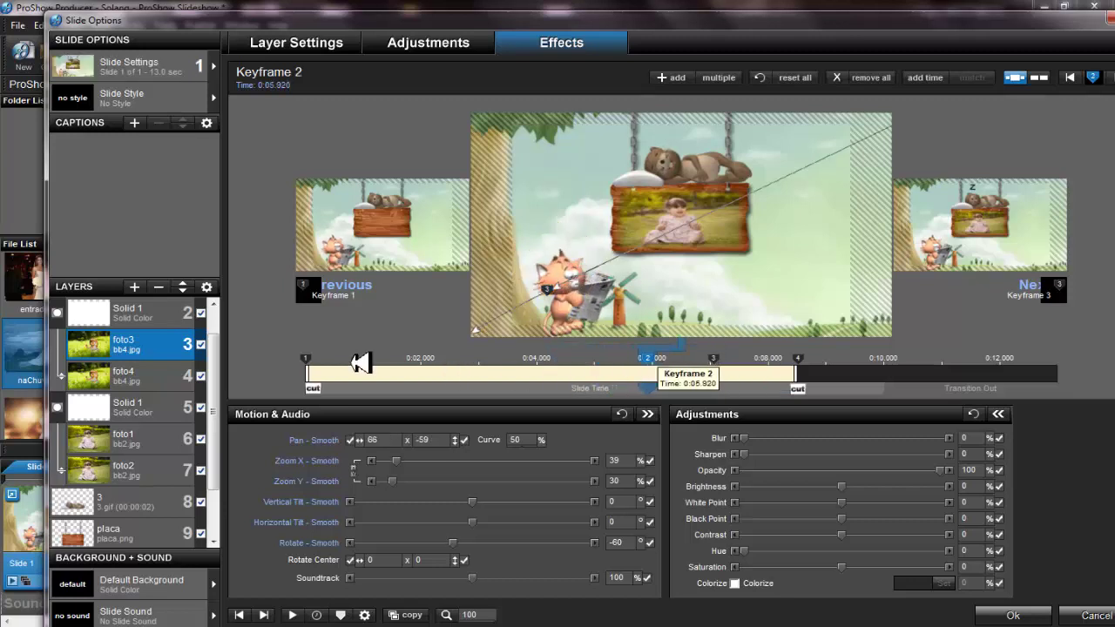
Set the time of the foto3 layer's first keyframe to 5.5 s.
left_click(307, 372)
left_click(261, 84)
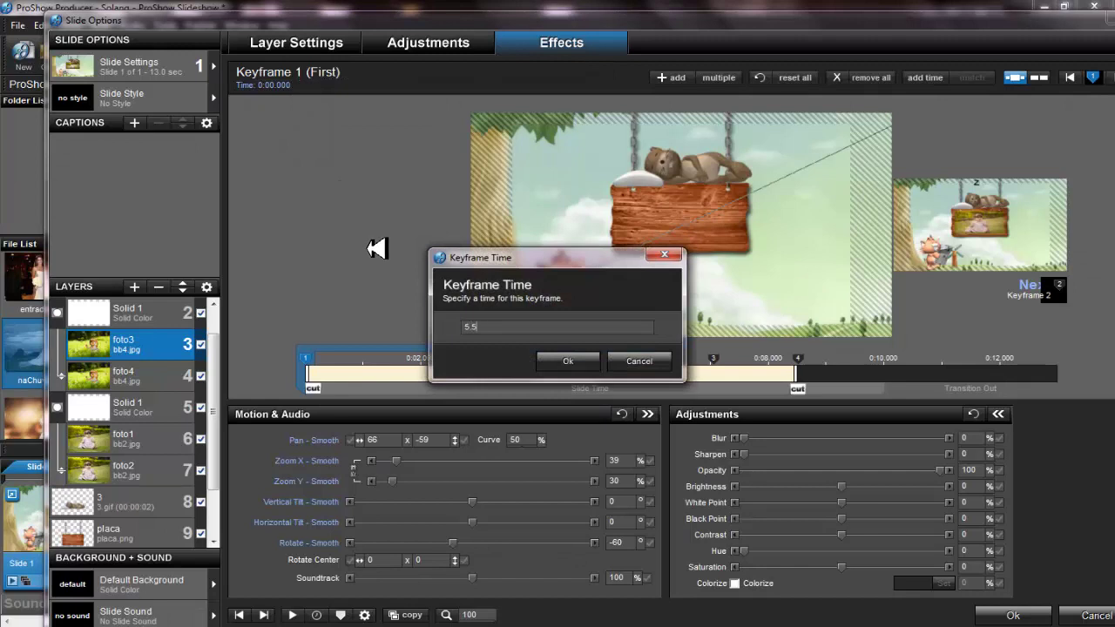
left_click(562, 364)
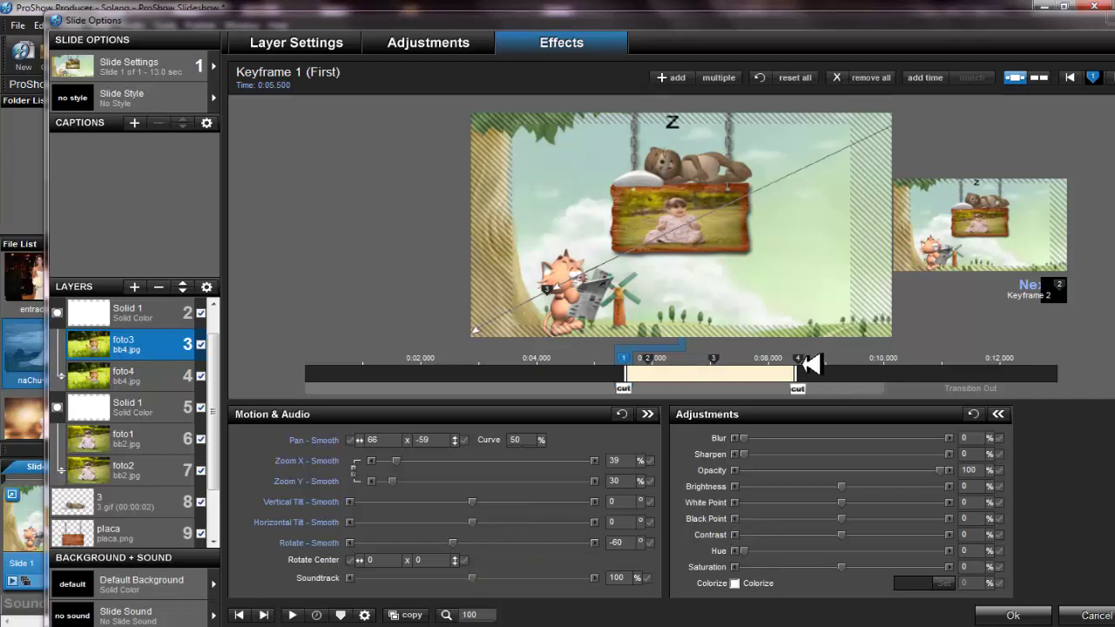
Move the foto3 layer's keyframe 4 to about 12 s and its keyframe 3 to about 10.6 s.
left_click_drag(809, 364, 997, 366)
left_click_drag(719, 368, 916, 367)
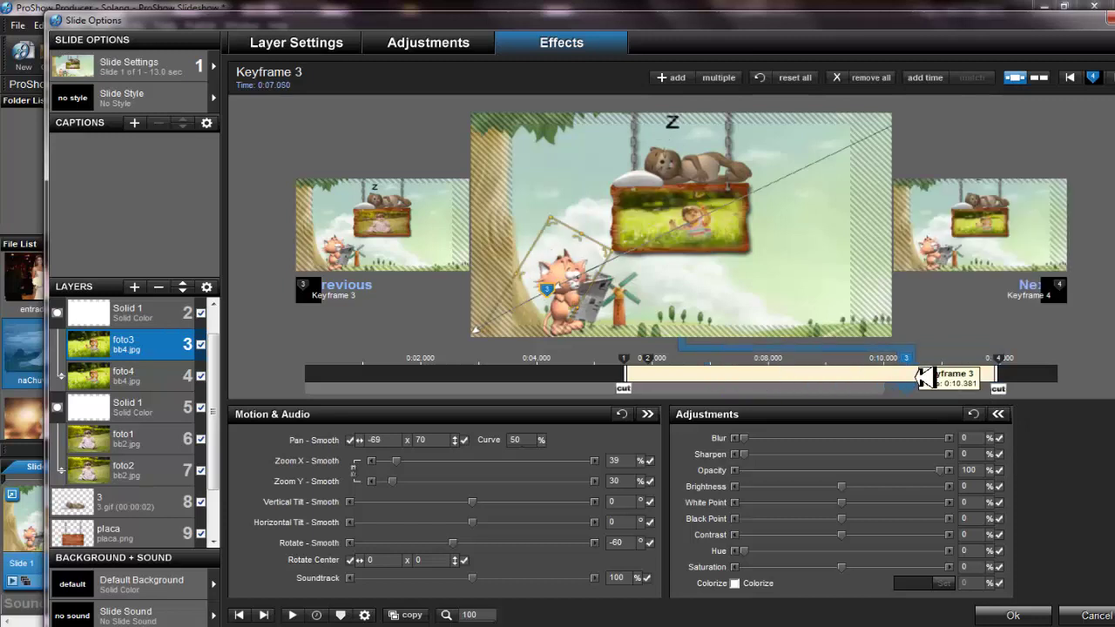
Set the time of the foto3 layer's keyframe 2 to 7.5 s and its keyframe 3 to 9.5 s.
left_click(655, 369)
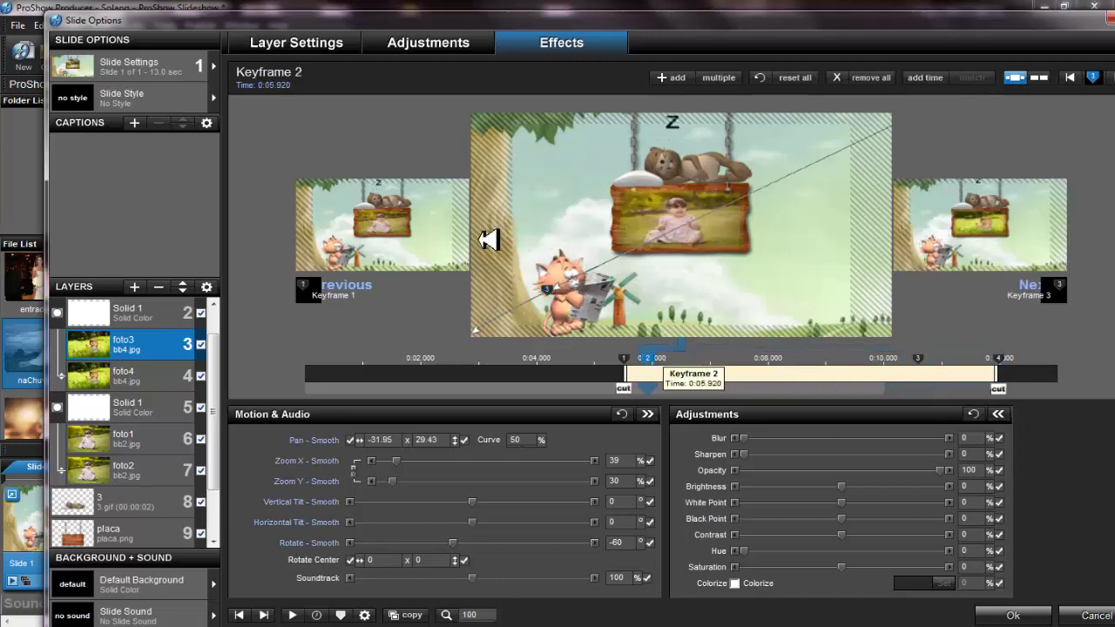
left_click(291, 89)
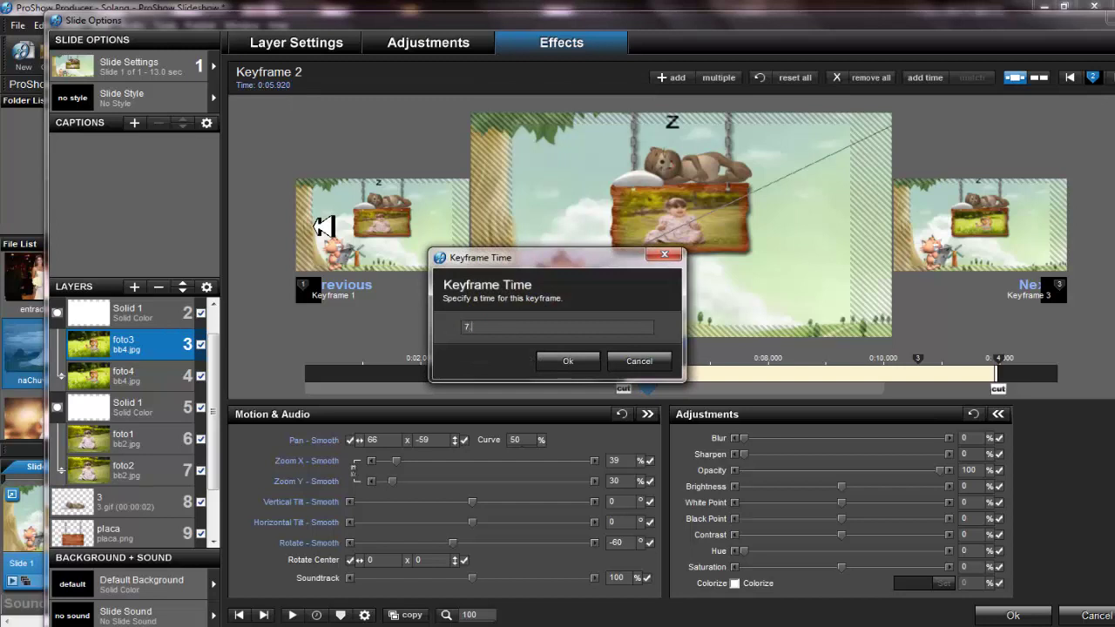
left_click(582, 362)
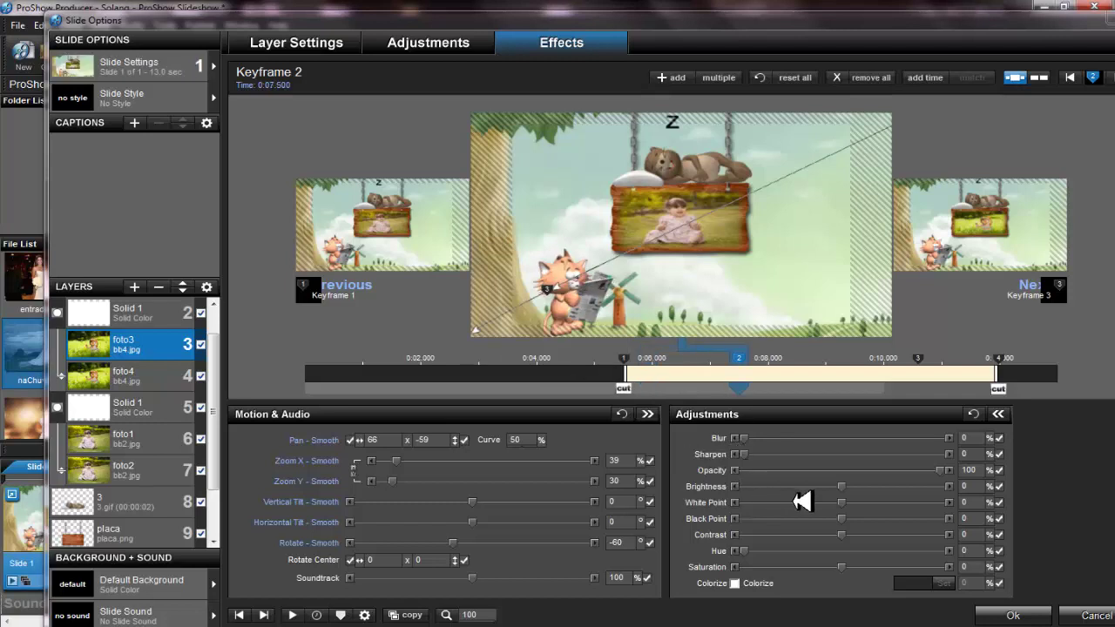
left_click(922, 361)
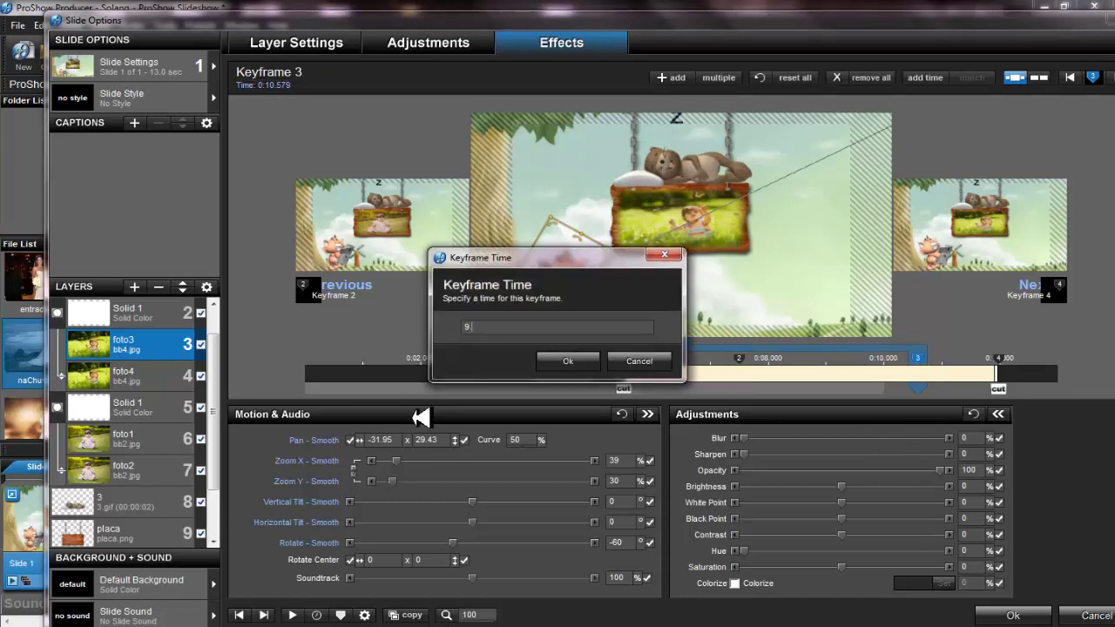
type("9.5")
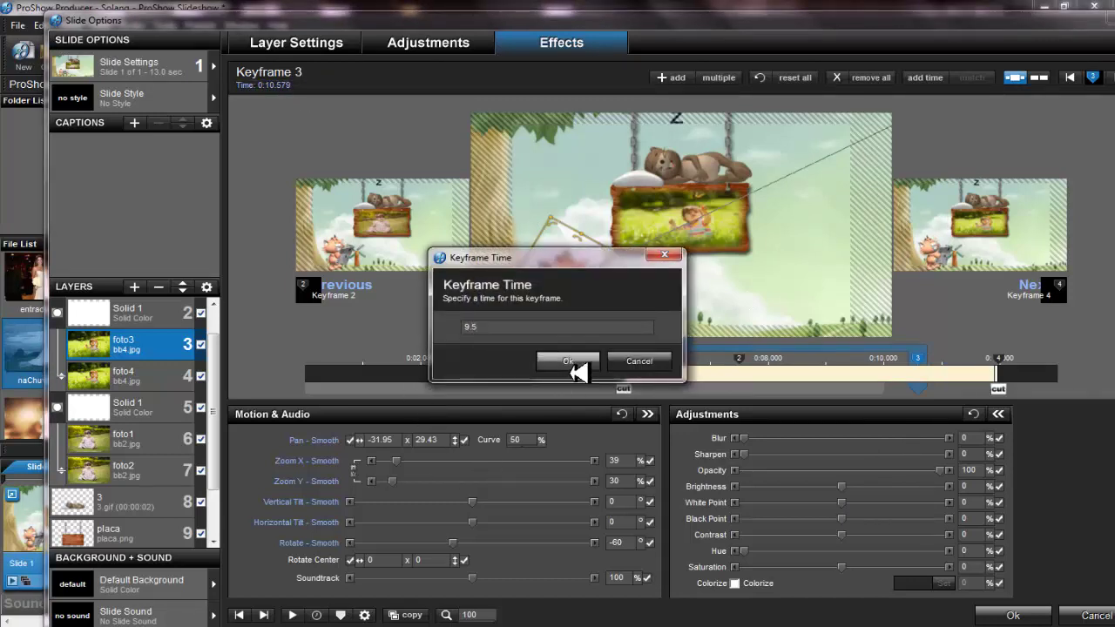
left_click(568, 361)
Set the time of the foto3 layer's last keyframe to 10.7 s and accept the slide options.
left_click(1000, 369)
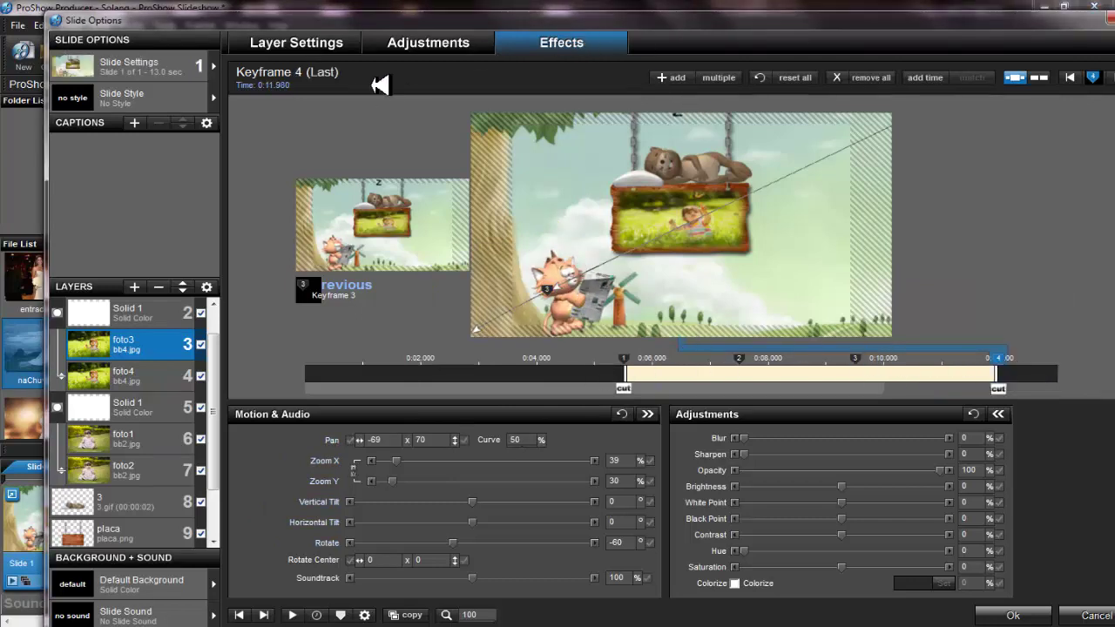
left_click(288, 97)
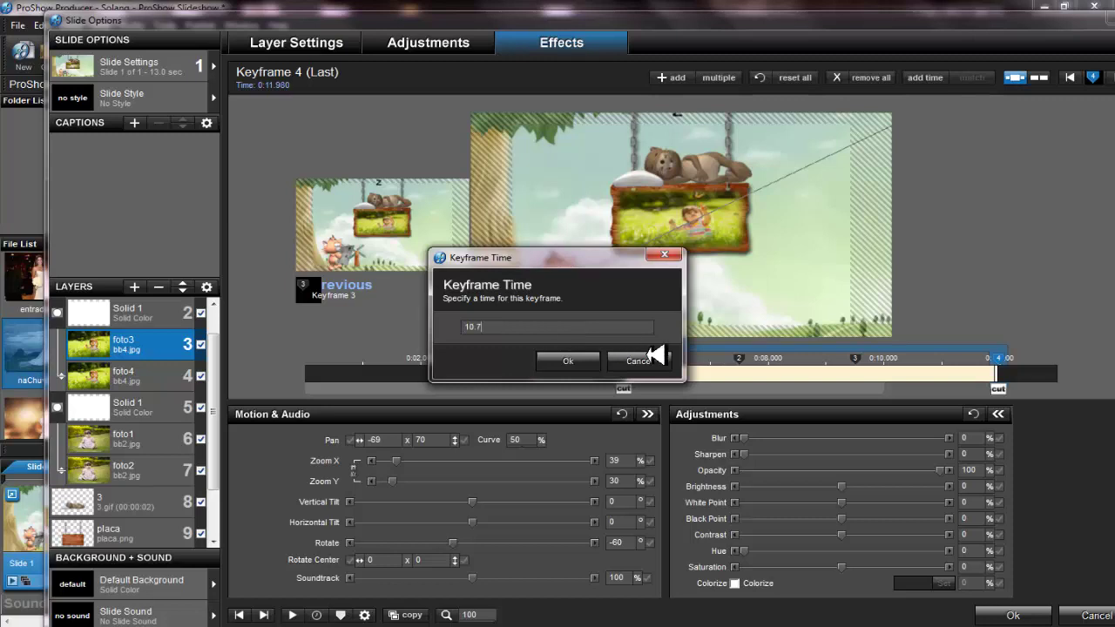
left_click(585, 366)
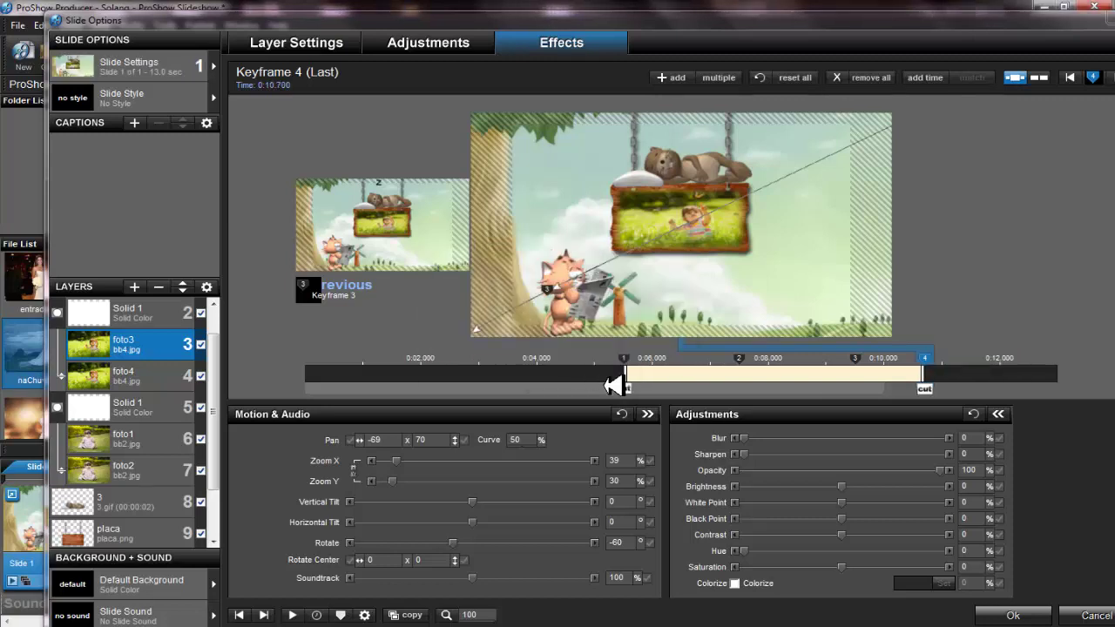
left_click_drag(527, 403, 945, 401)
left_click(1006, 613)
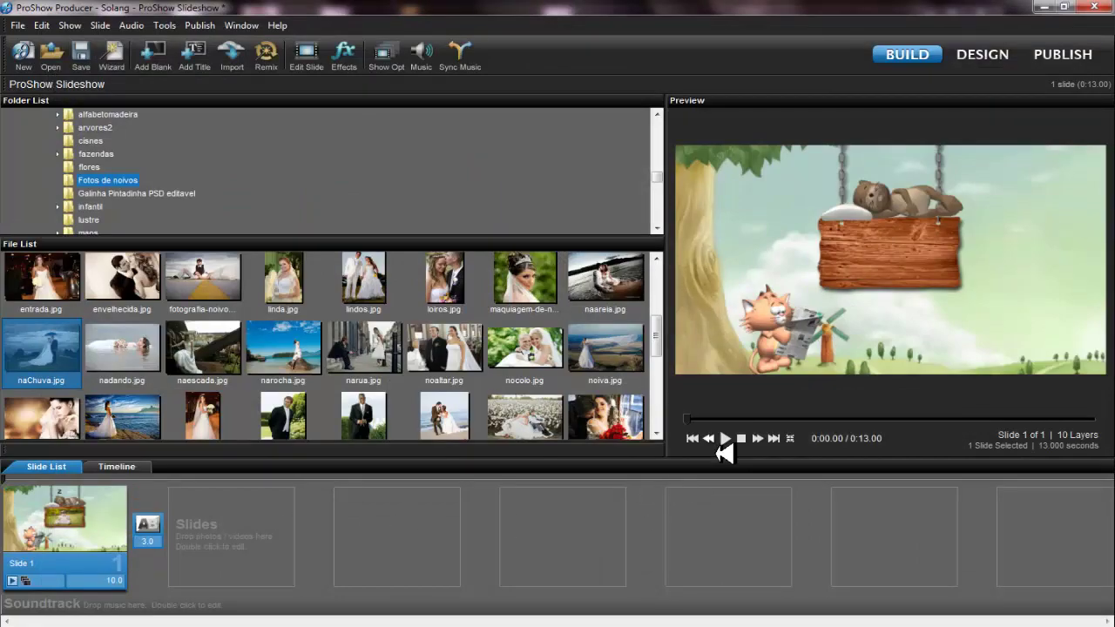
Switch to Windows Explorer, go to the ESD-USB (F:) drive and play the example video fotocaindo3.mp4, pausing it partway through.
key("ctrl+f")
key("alt+Tab")
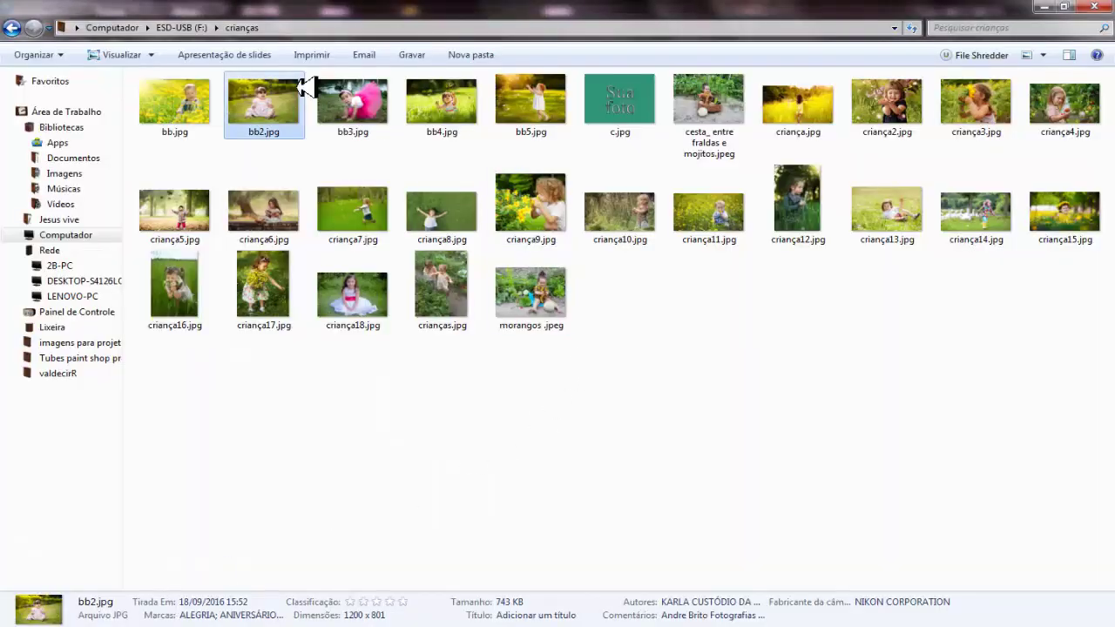
left_click(184, 28)
double_click(716, 237)
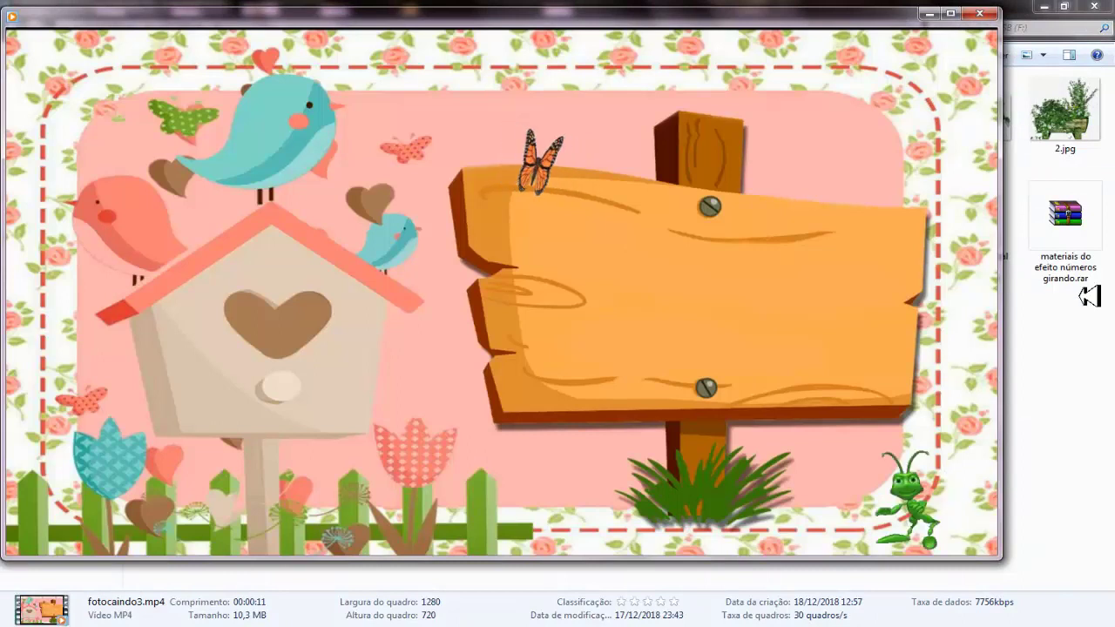
mouse_move(696, 338)
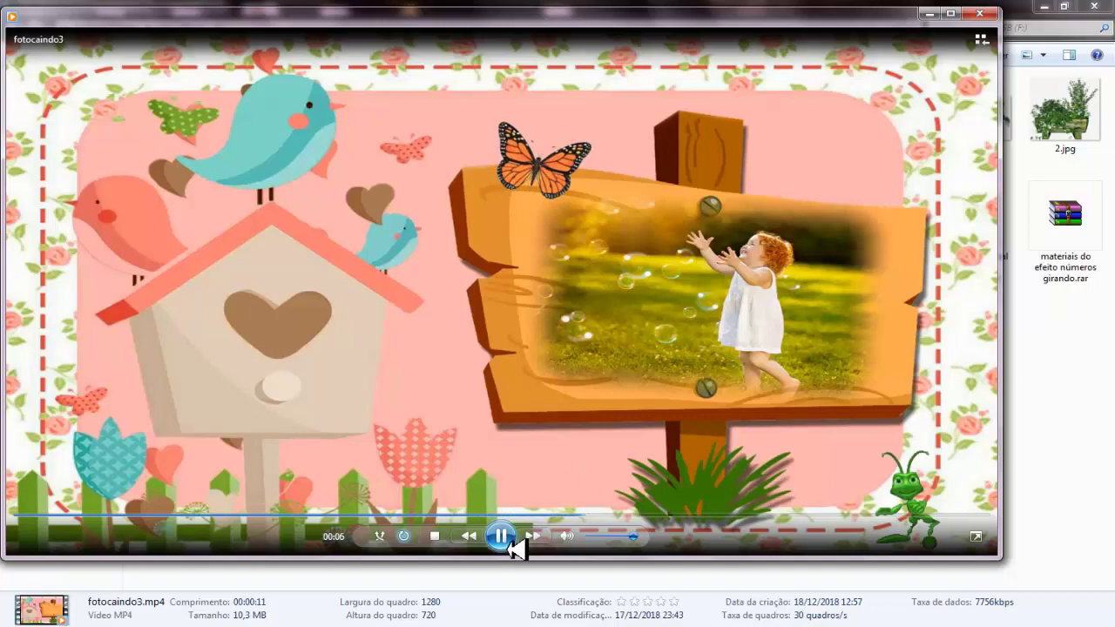
left_click(502, 536)
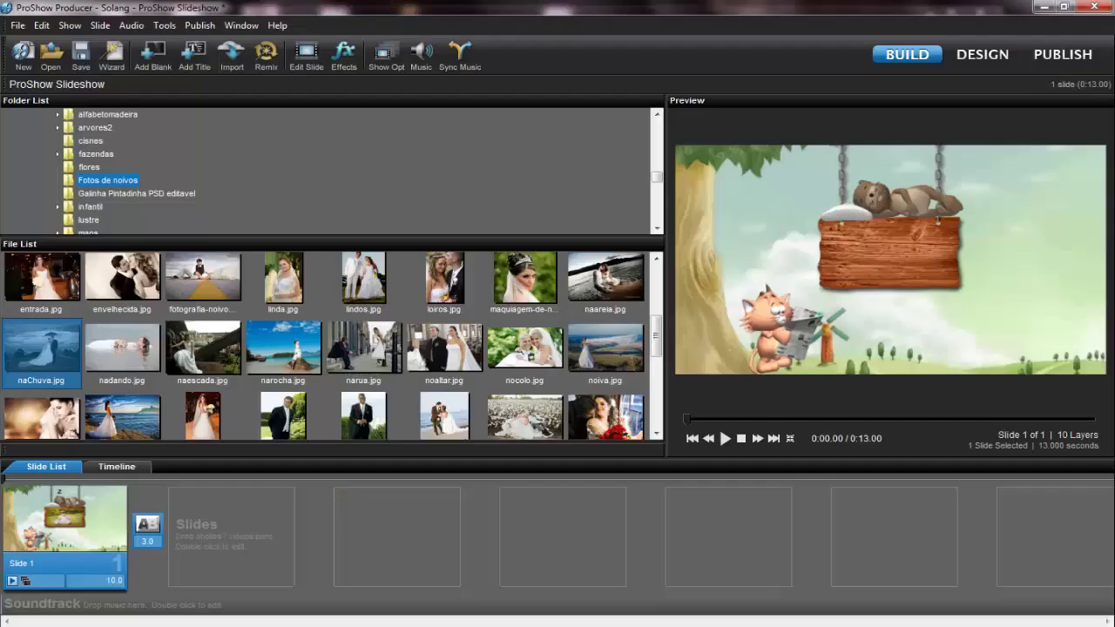